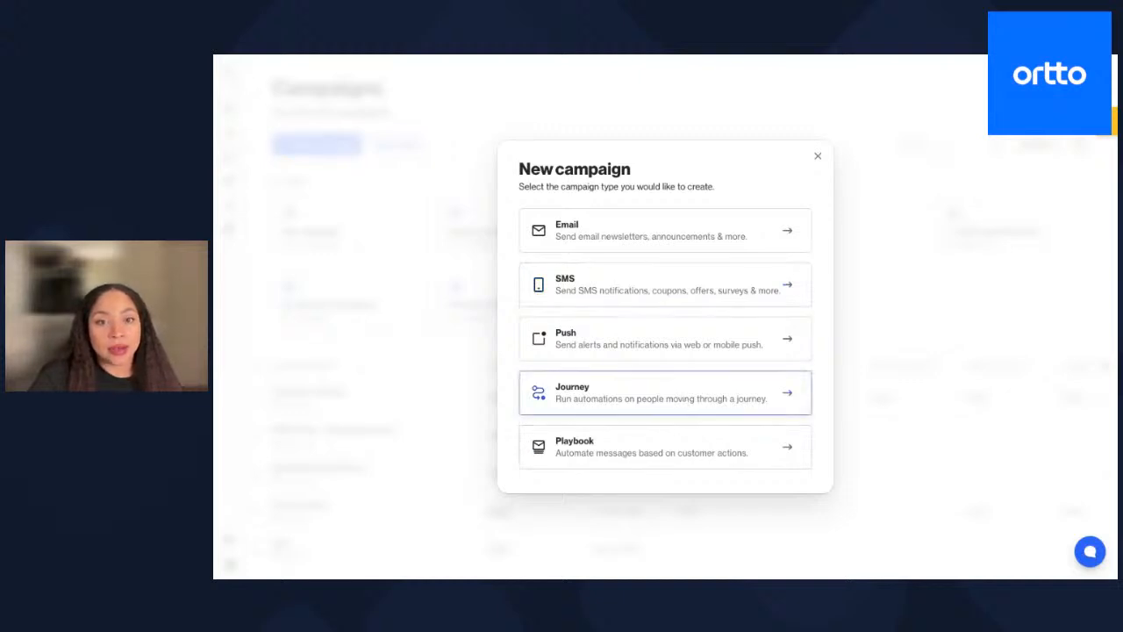
Step: Create a journey campaign from scratch and name it "Welcome Journey"
left_click(666, 393)
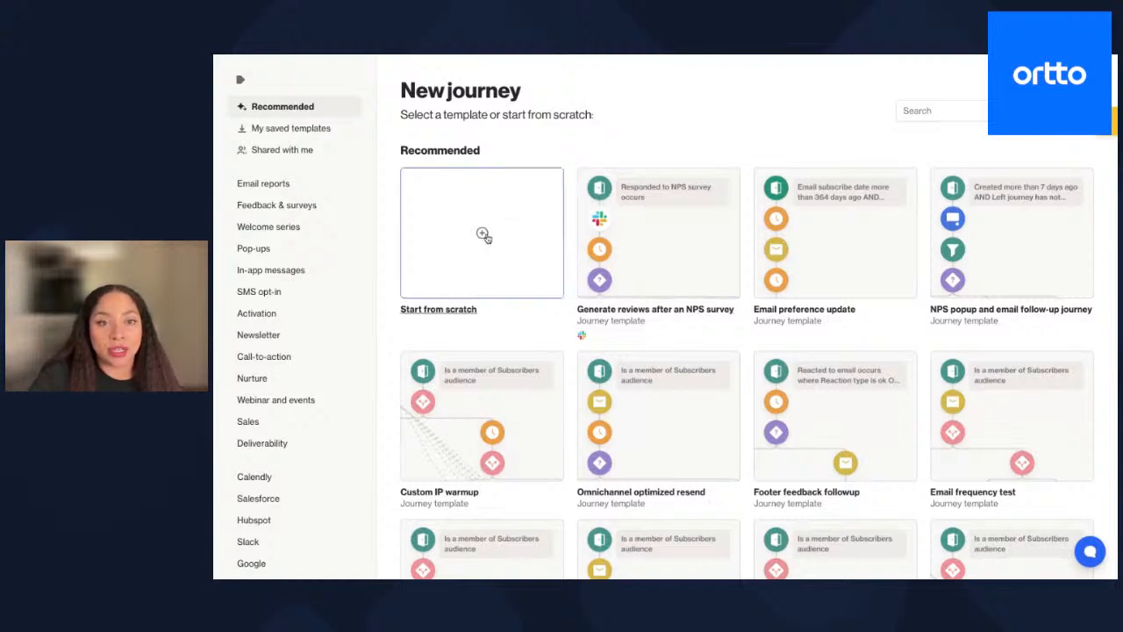
left_click(485, 234)
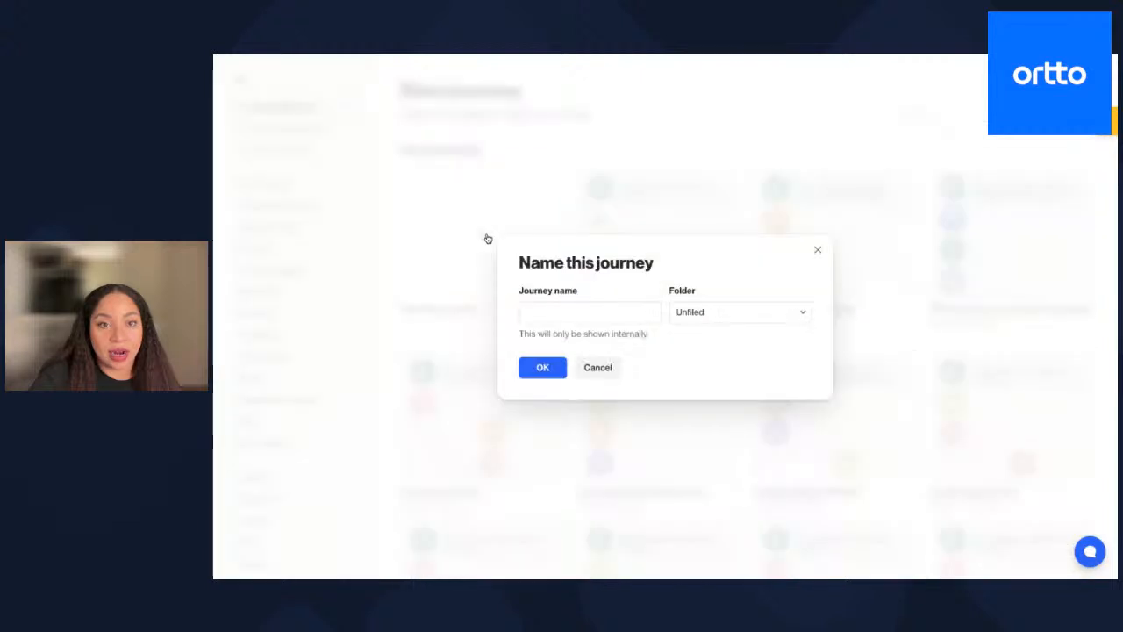
left_click(554, 305)
type("w")
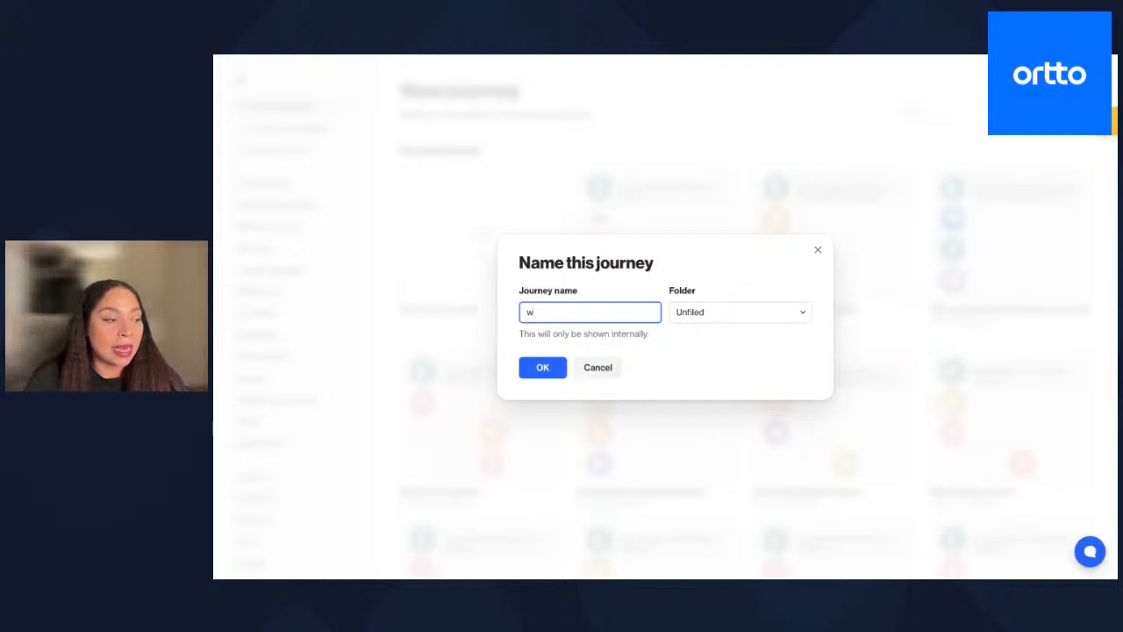
type("elcome")
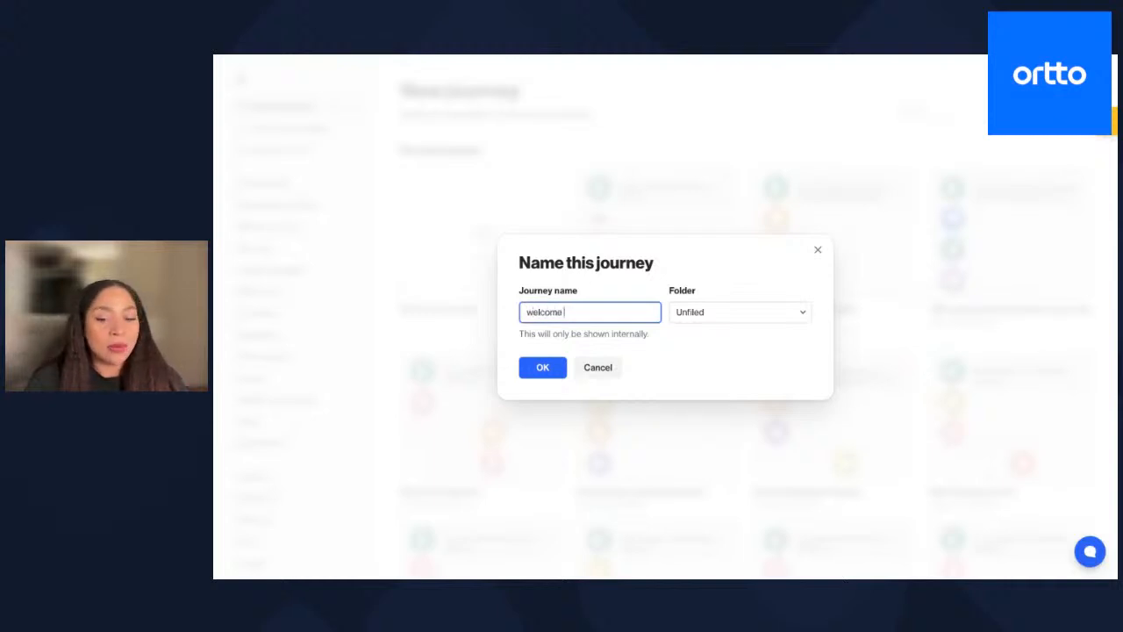
type(" journ")
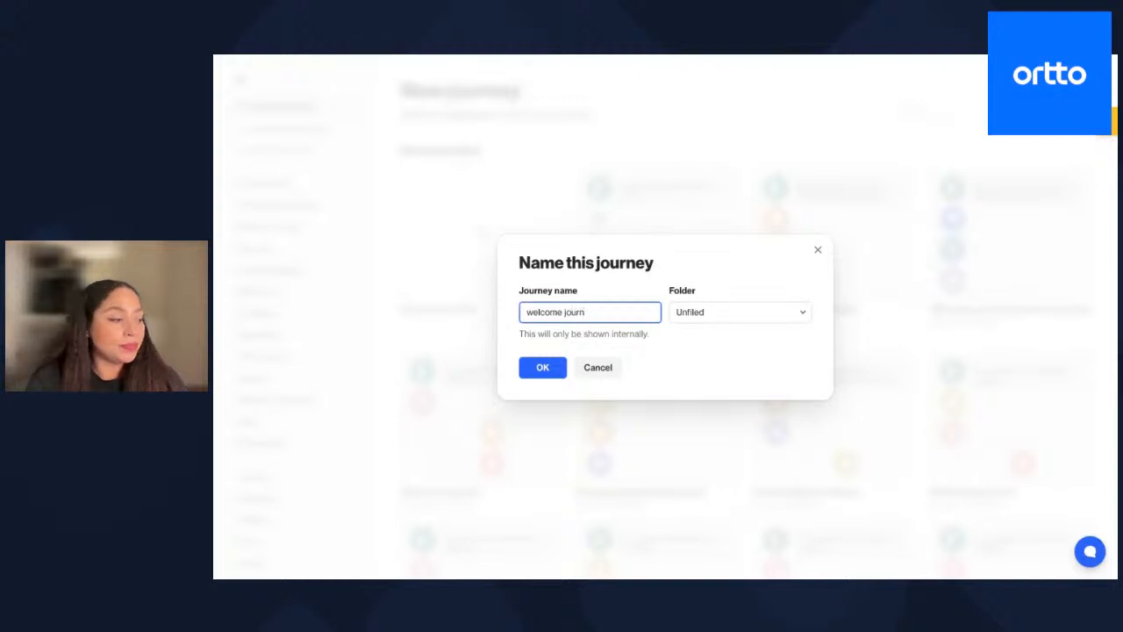
type("ey")
left_click(532, 314)
key("BackSpace")
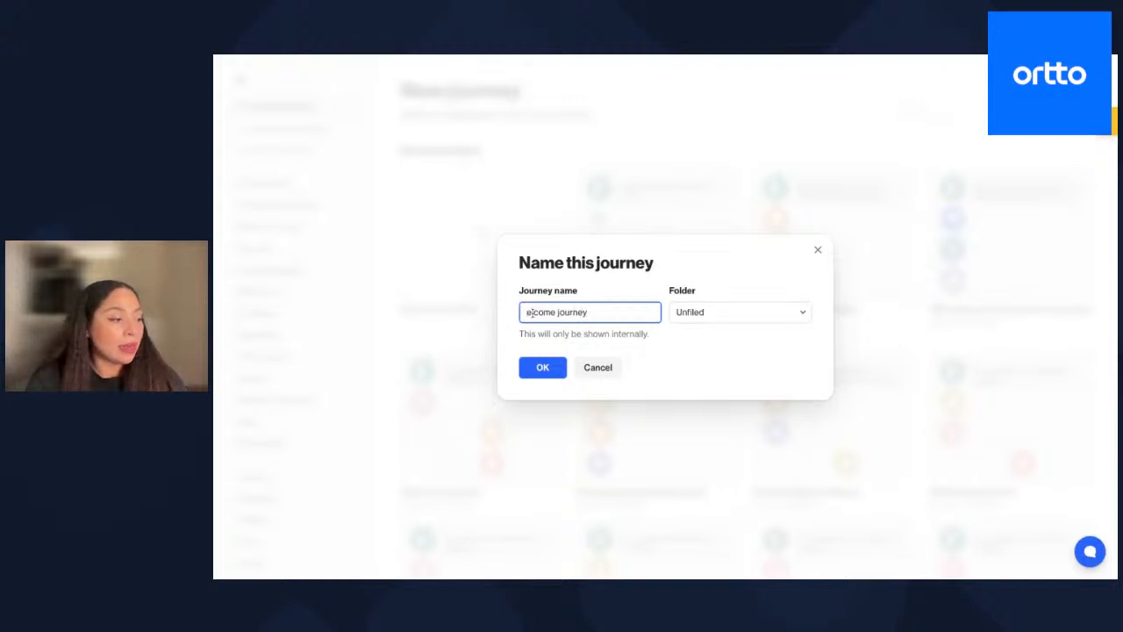
type("W")
left_click(565, 314)
key("BackSpace")
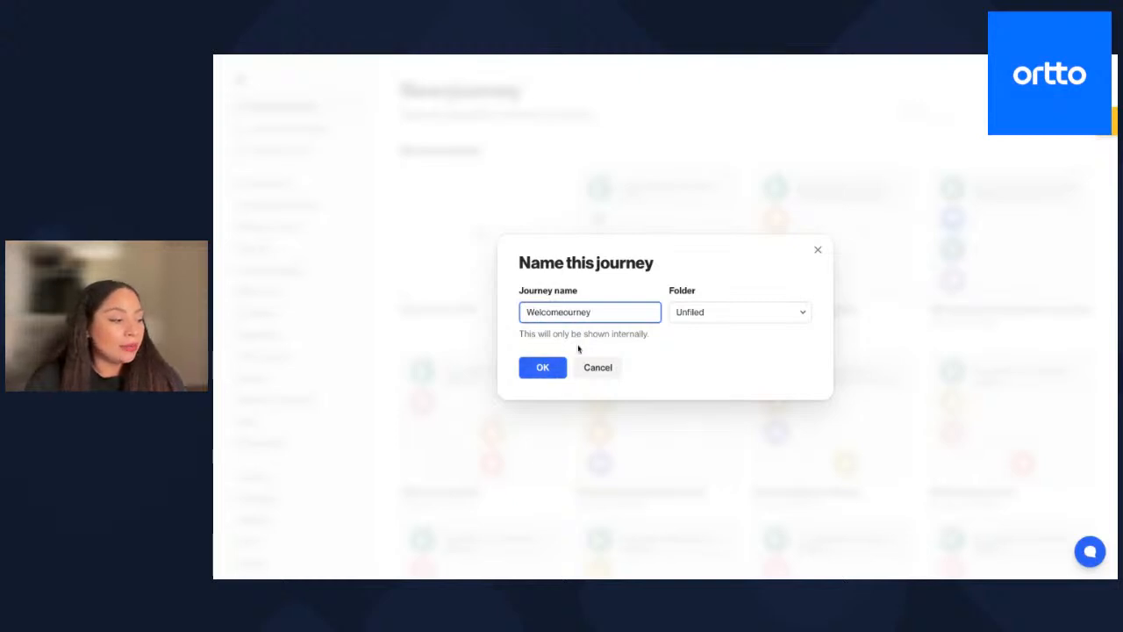
key("Delete")
type("J")
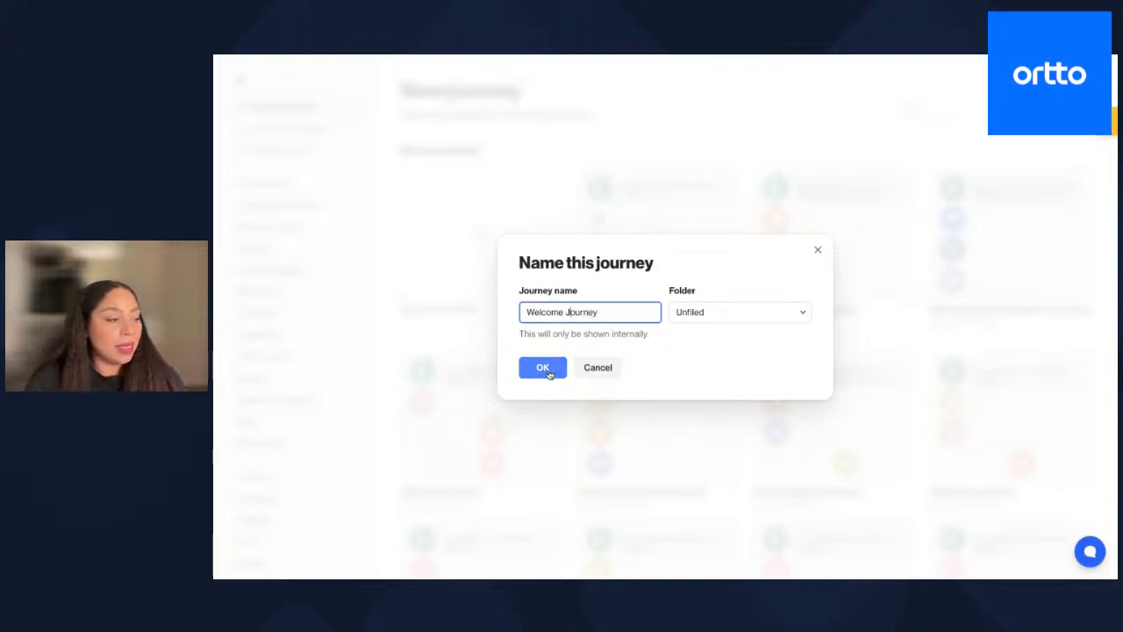
left_click(549, 370)
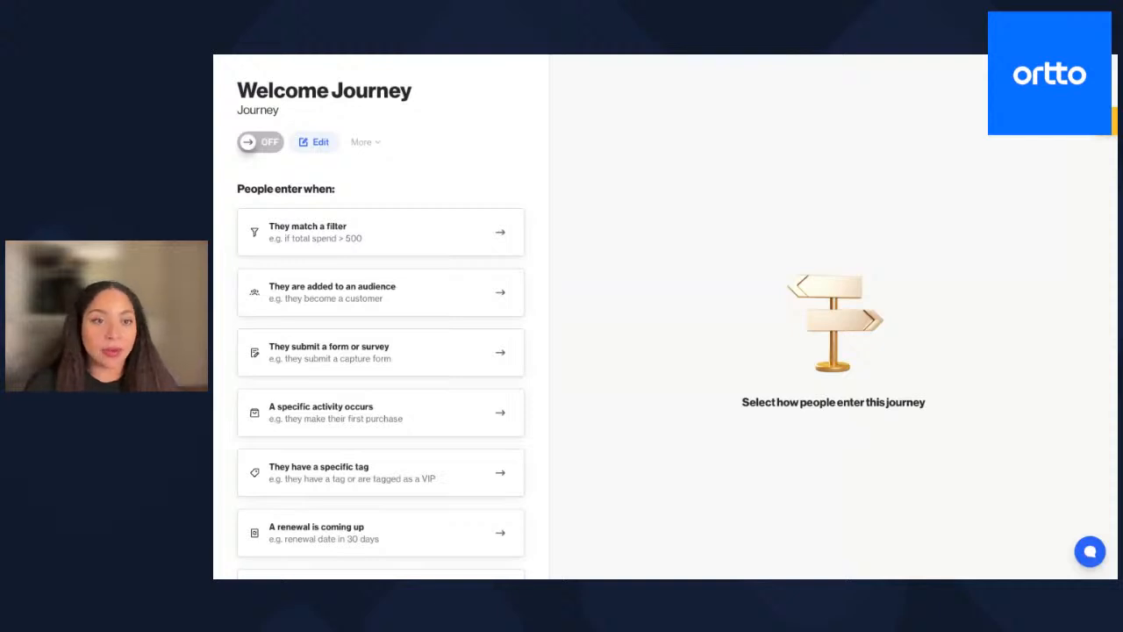
Step: Set the journey's entry criteria to a filter where the Sign up activity has occurred, and save it
left_click(370, 240)
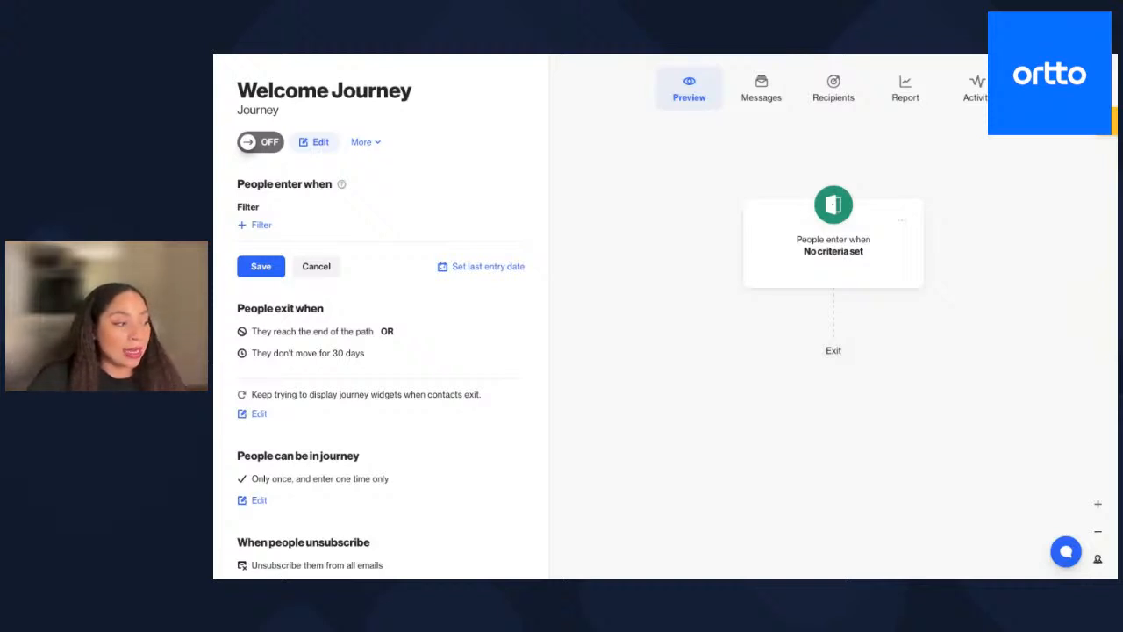
left_click(260, 225)
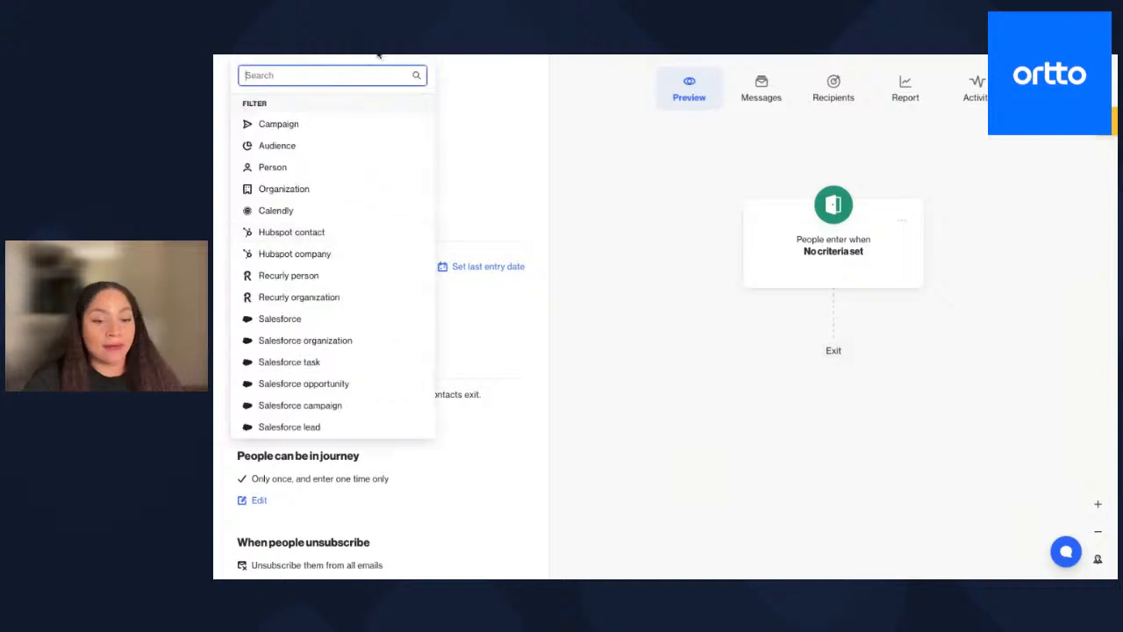
type("Si")
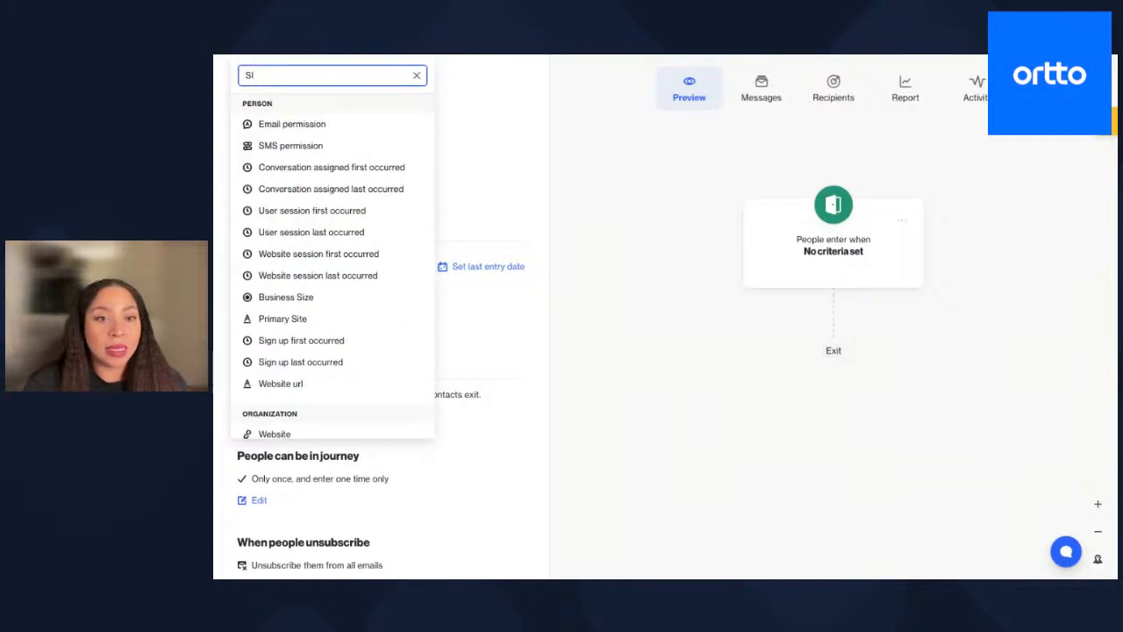
type("N")
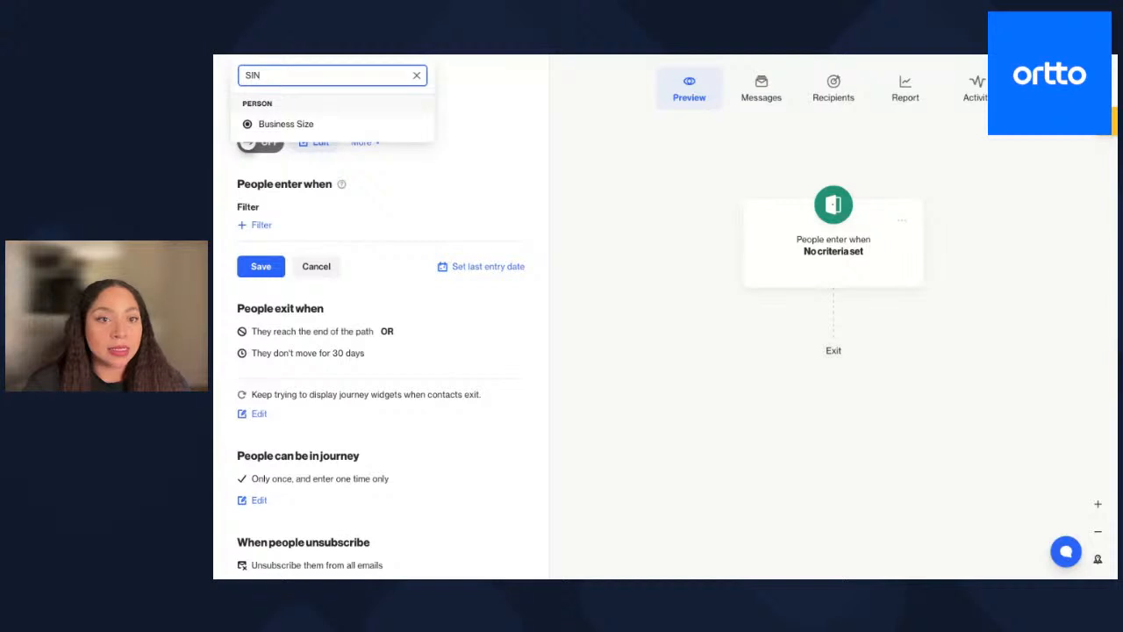
key("BackSpace")
type("G")
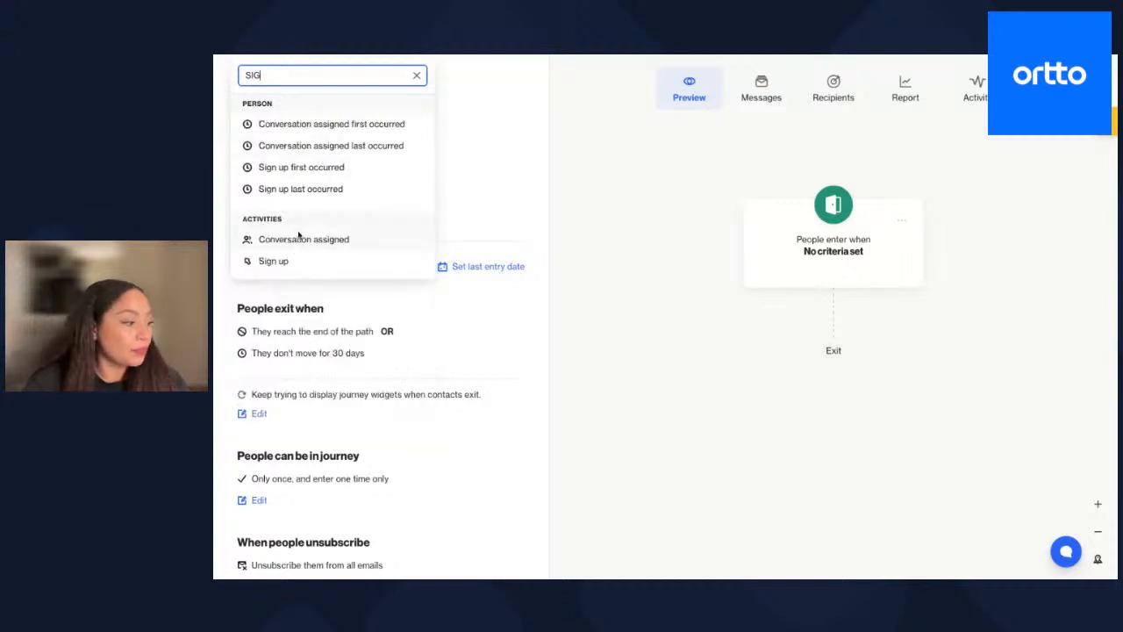
left_click(293, 261)
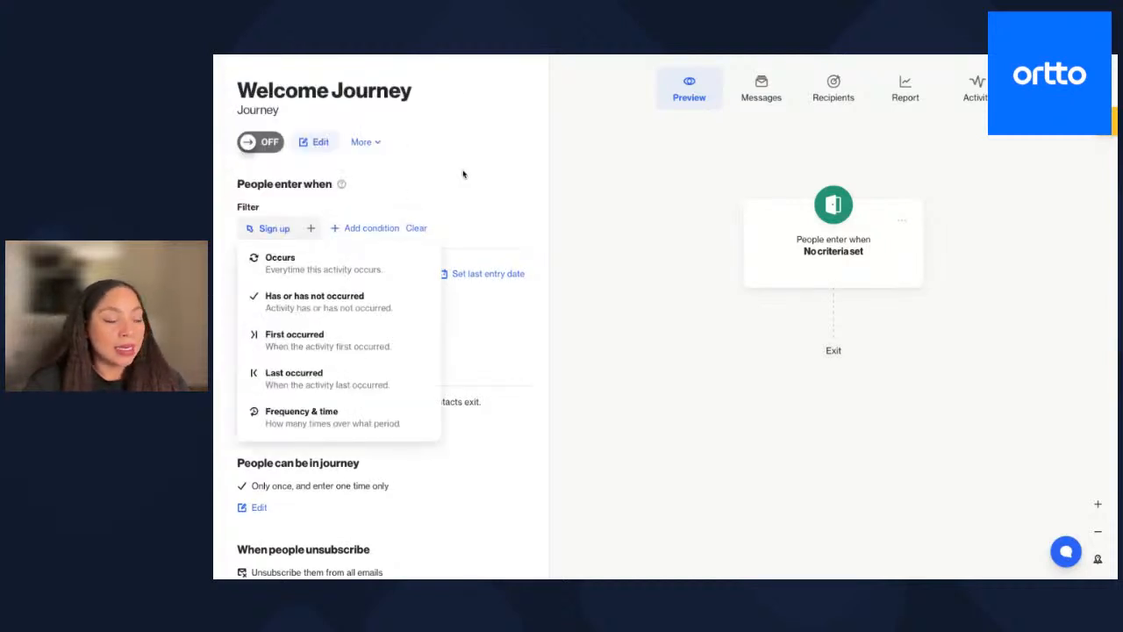
left_click(316, 302)
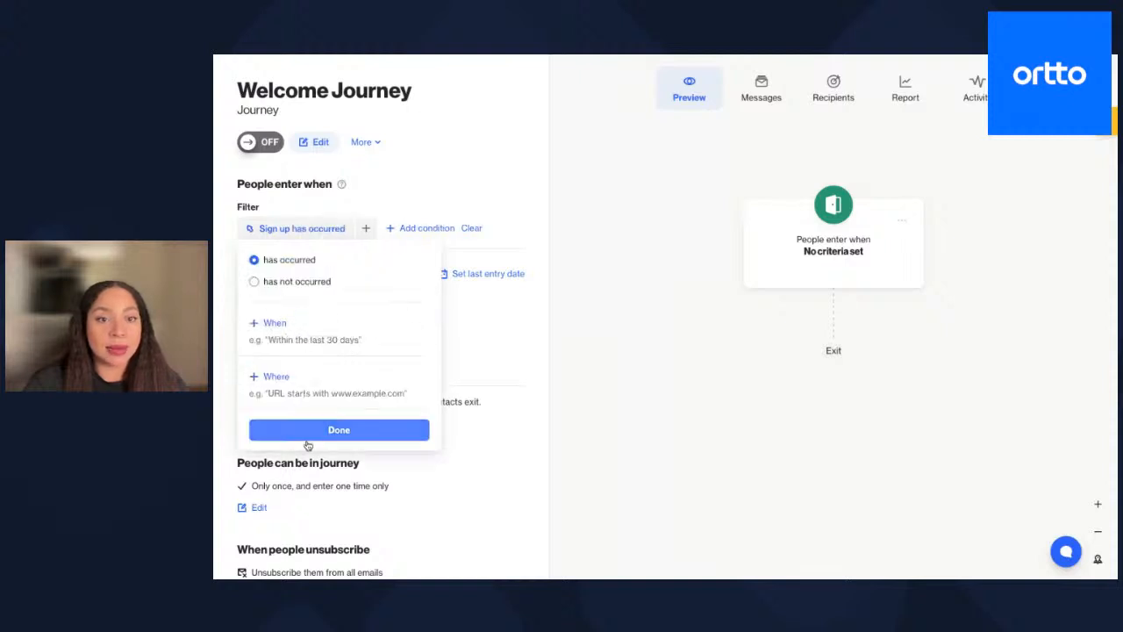
left_click(332, 430)
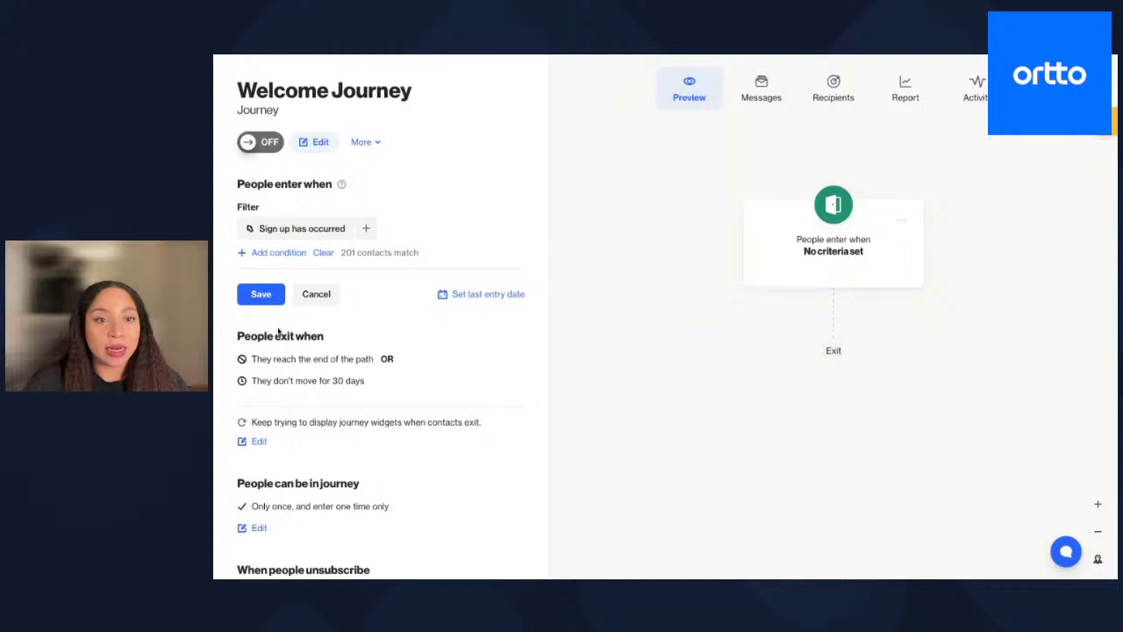
left_click(265, 297)
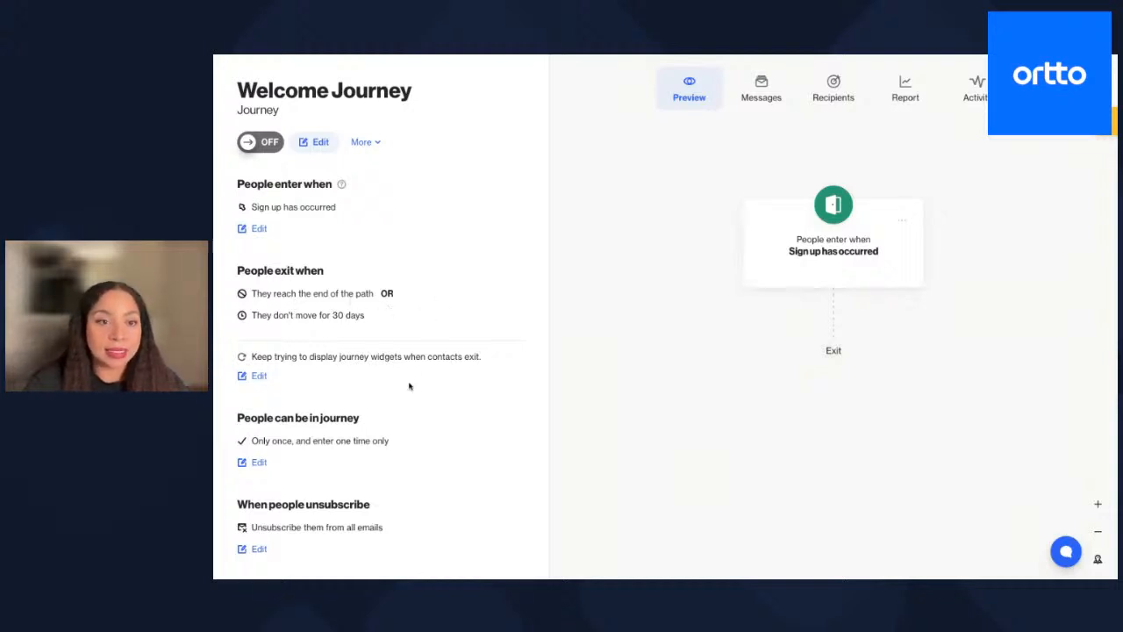
Step: Examine the journey's exit conditions and the options for how often people can be in the journey
scroll(409, 387, "down", 1)
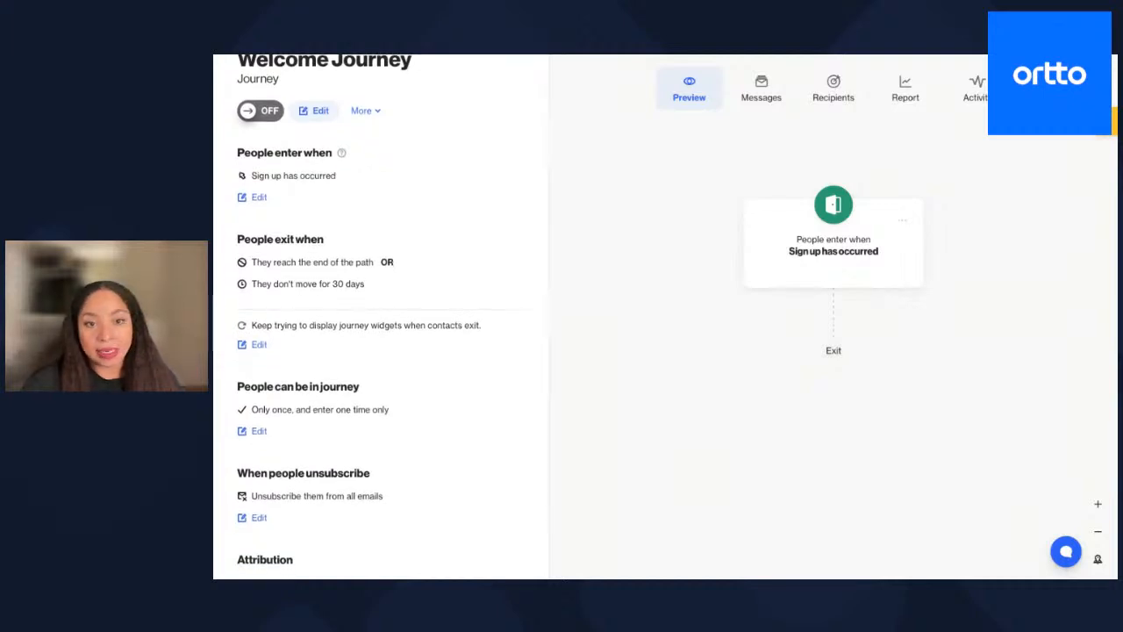
scroll(381, 316, "down", 2)
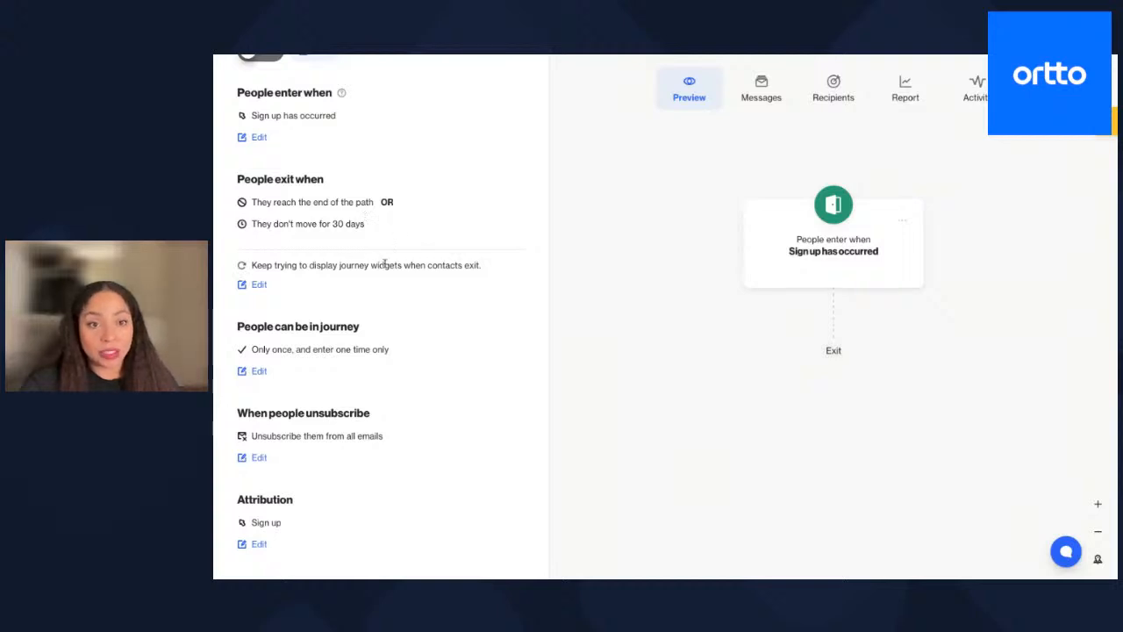
left_click(253, 287)
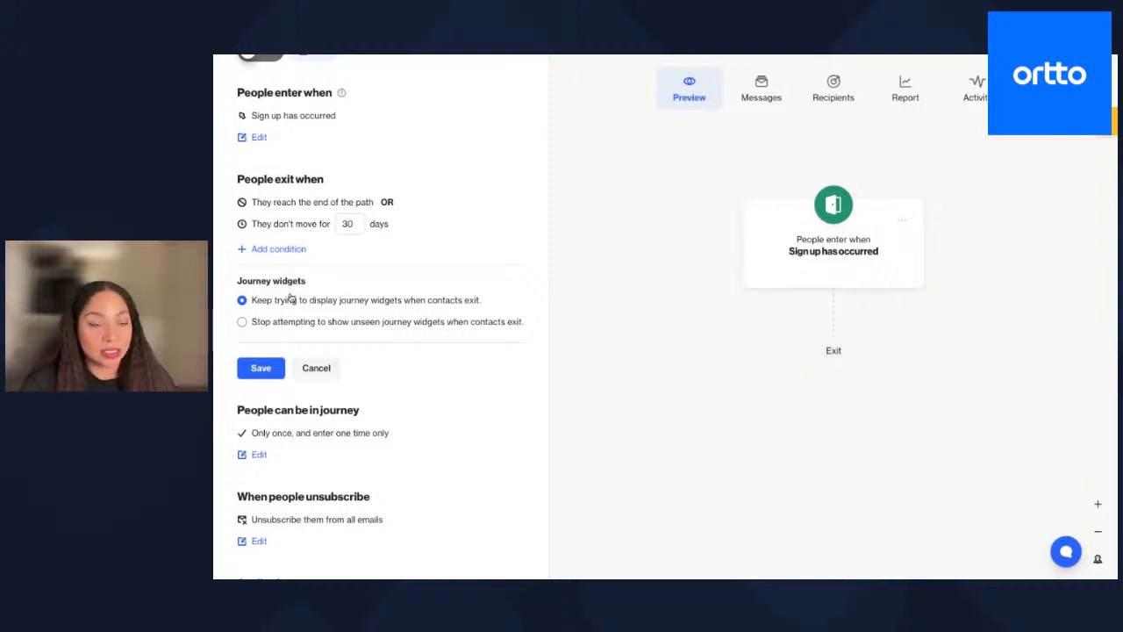
left_click(318, 369)
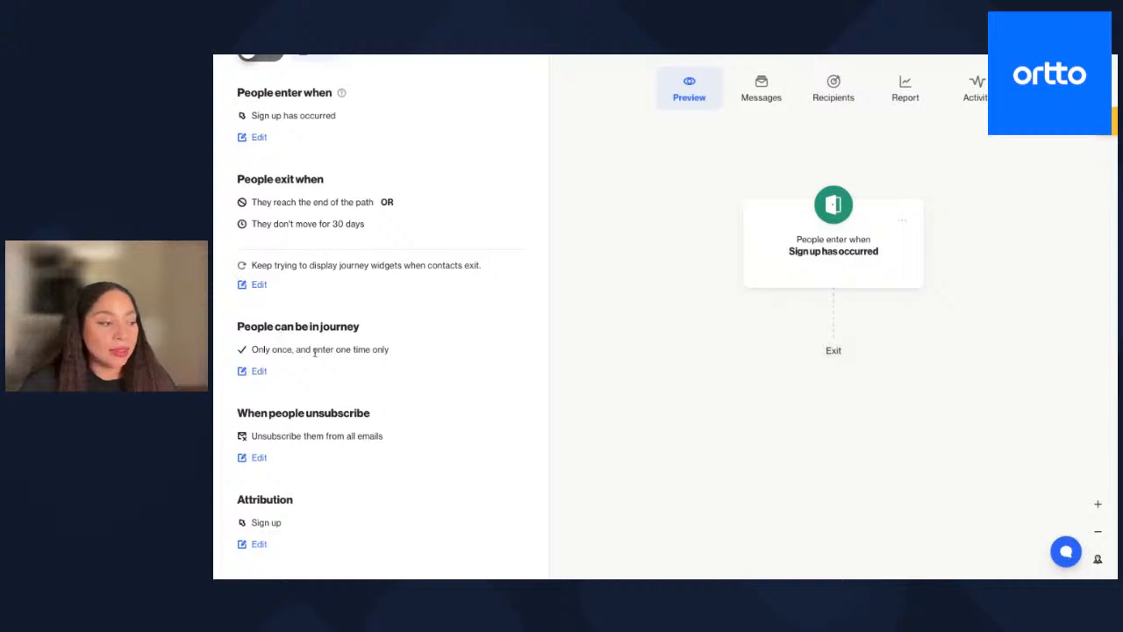
left_click(247, 374)
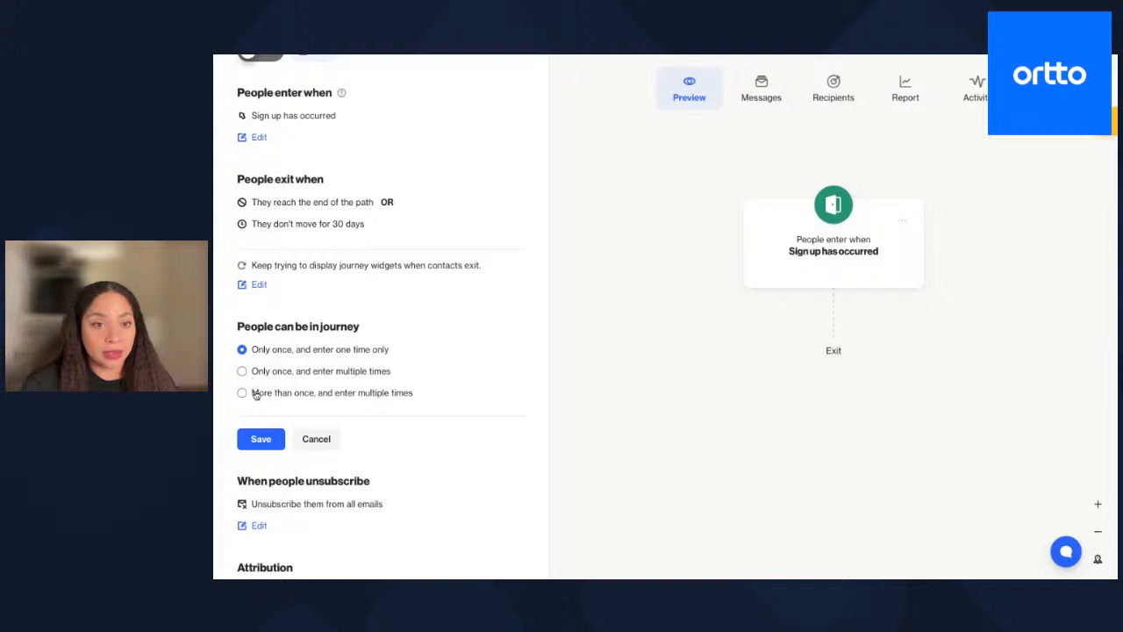
left_click(314, 439)
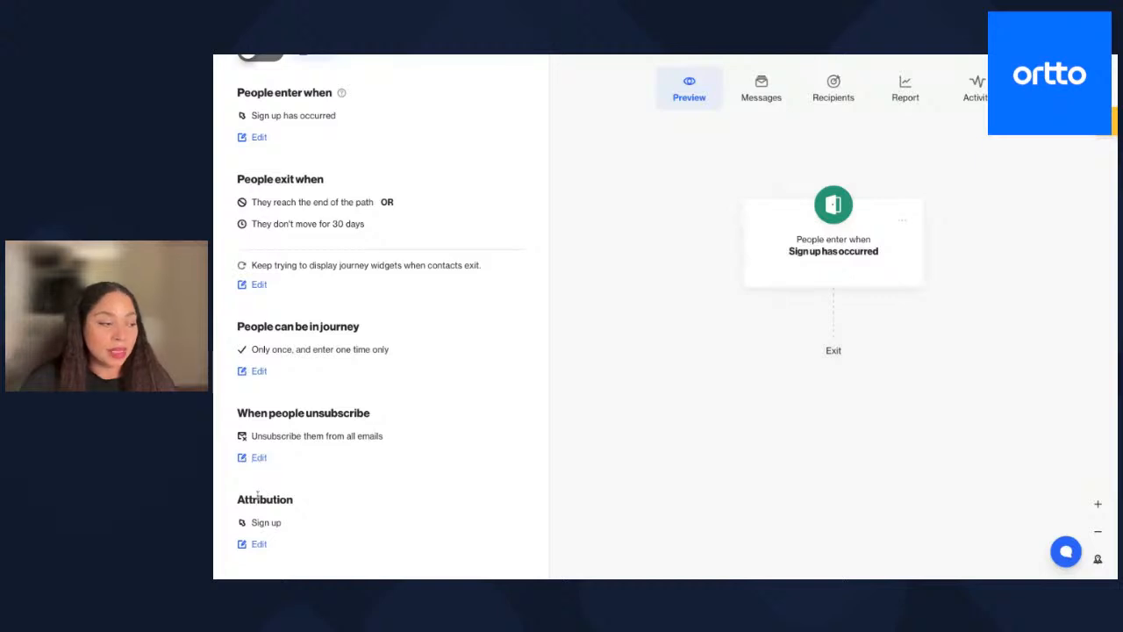
Step: Limit the journey's attribution conversions to Sign up activities where Plan name is "Premium Plan"
left_click(259, 545)
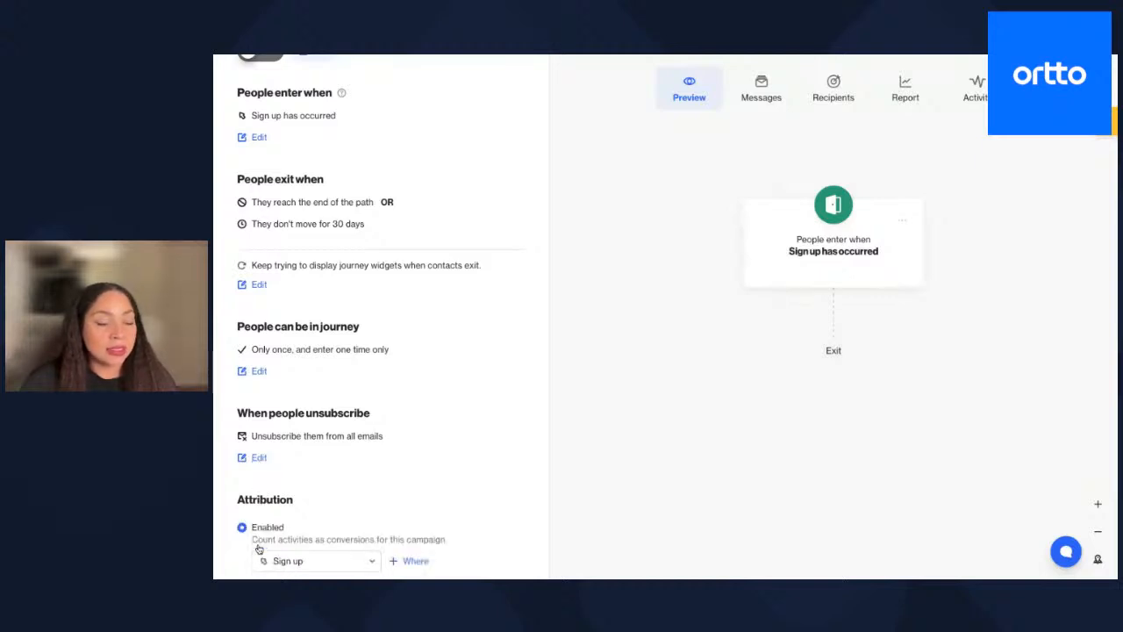
scroll(281, 524, "down", 2)
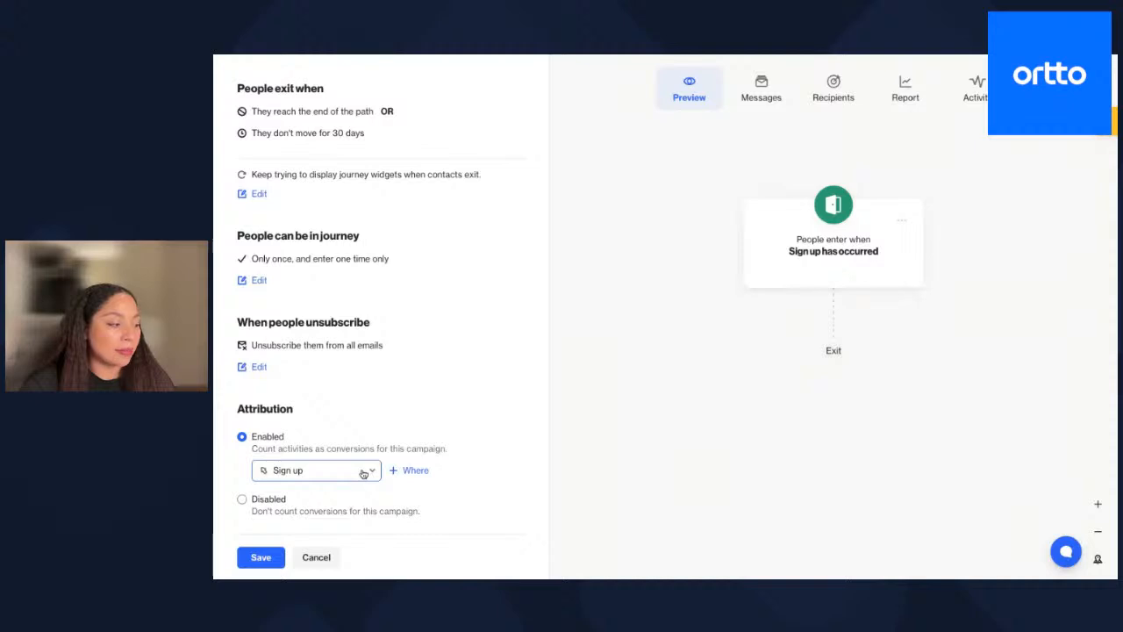
left_click(419, 470)
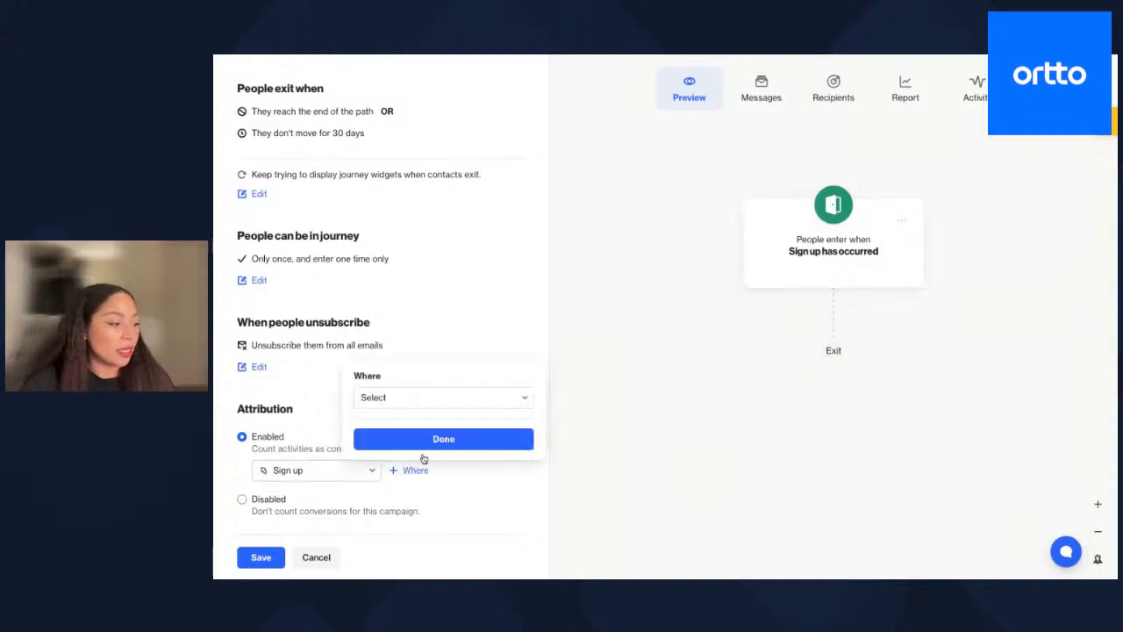
left_click(455, 400)
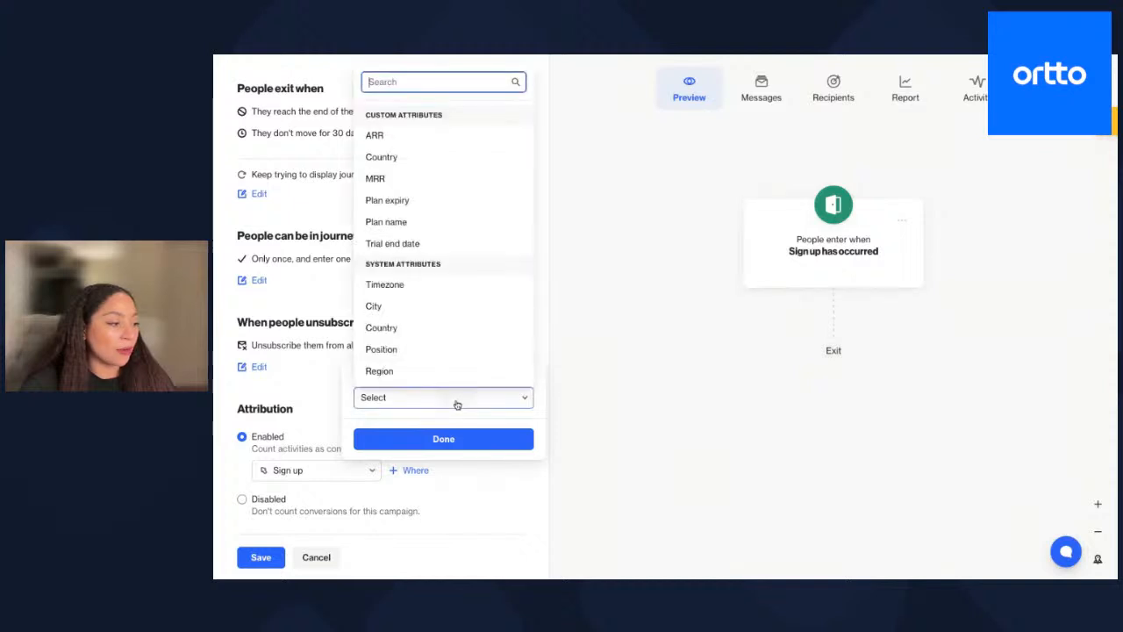
left_click(459, 226)
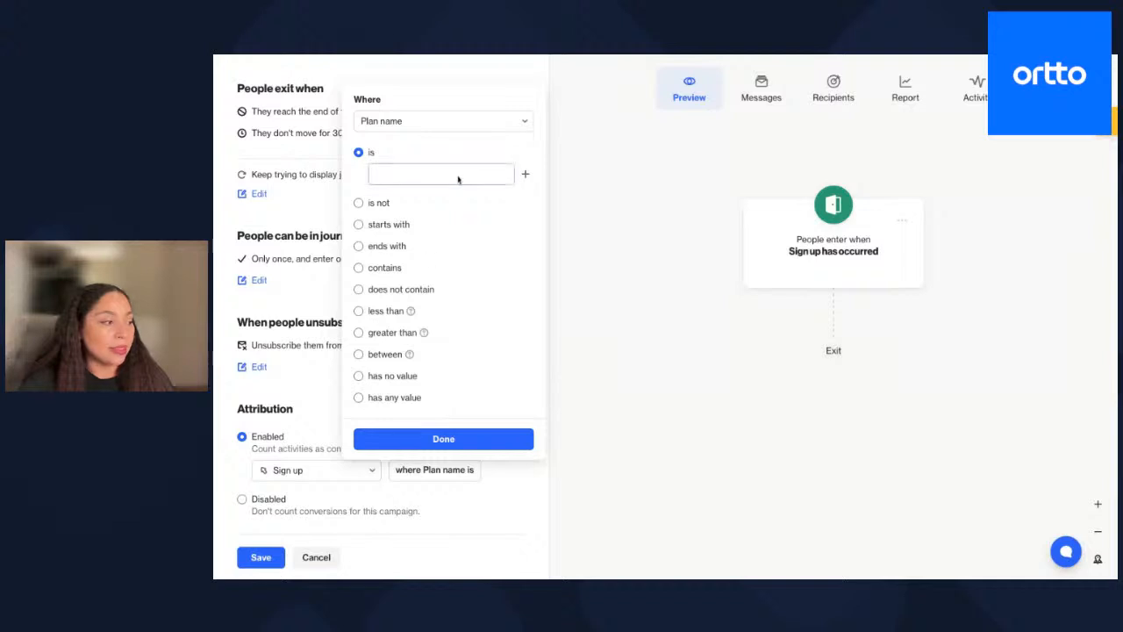
left_click(457, 175)
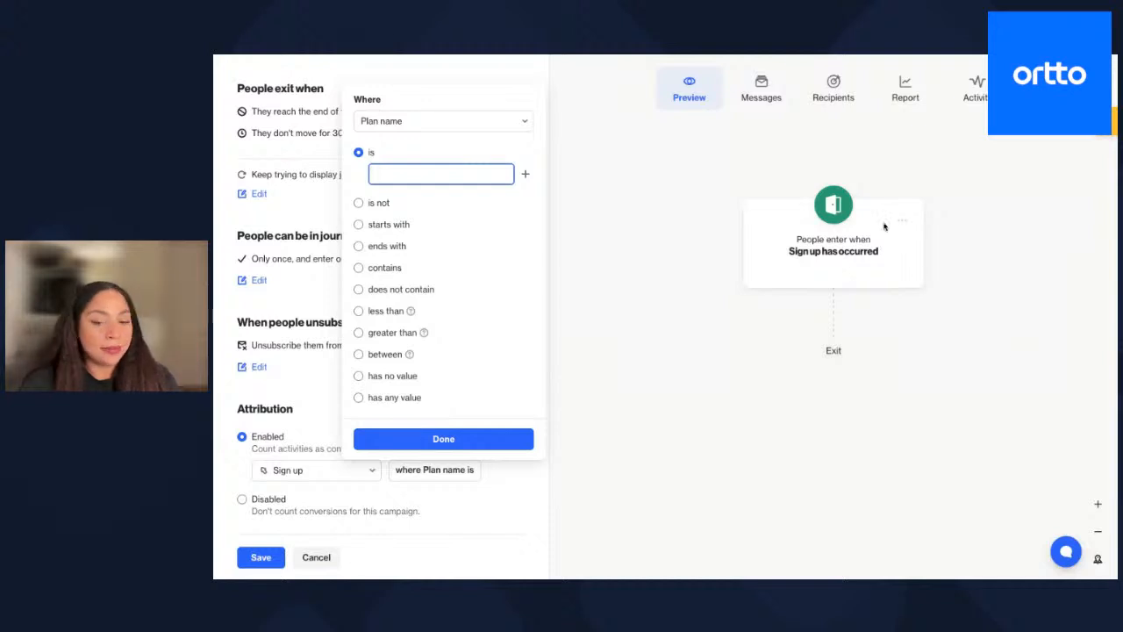
type("PRE")
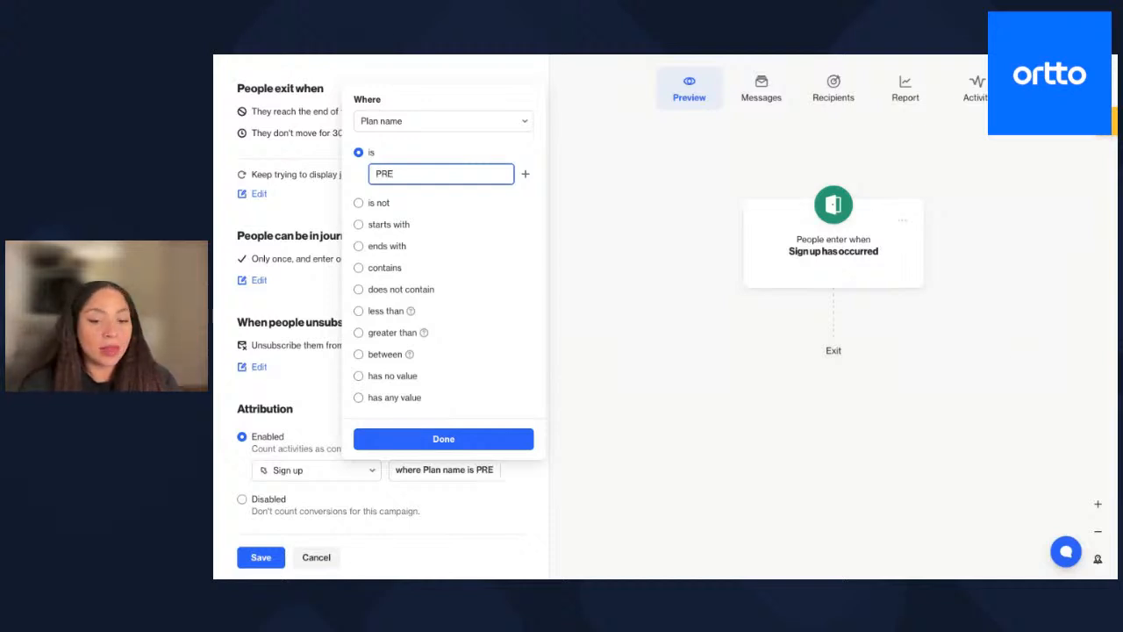
key("BackSpace")
key("BackSpace")
type("remiu")
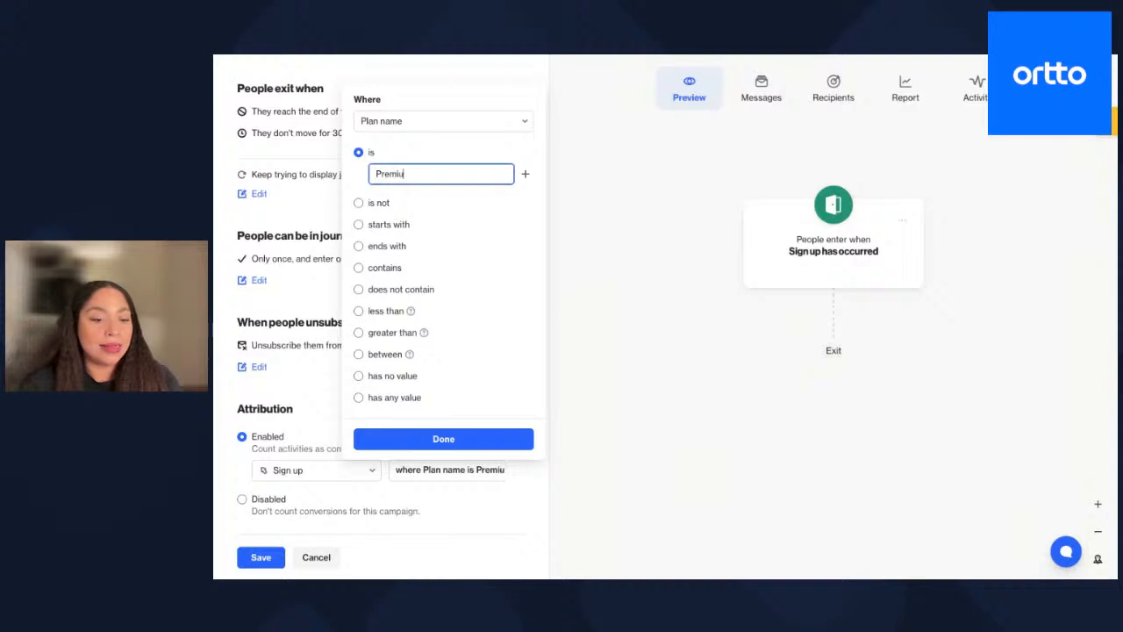
type("m Pla")
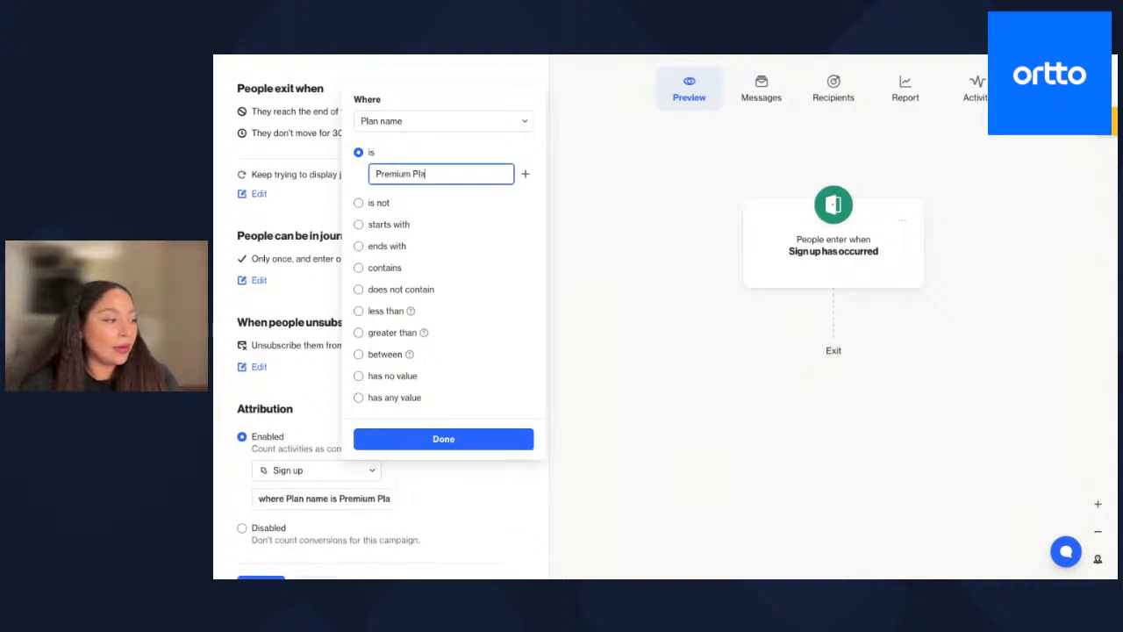
type("n")
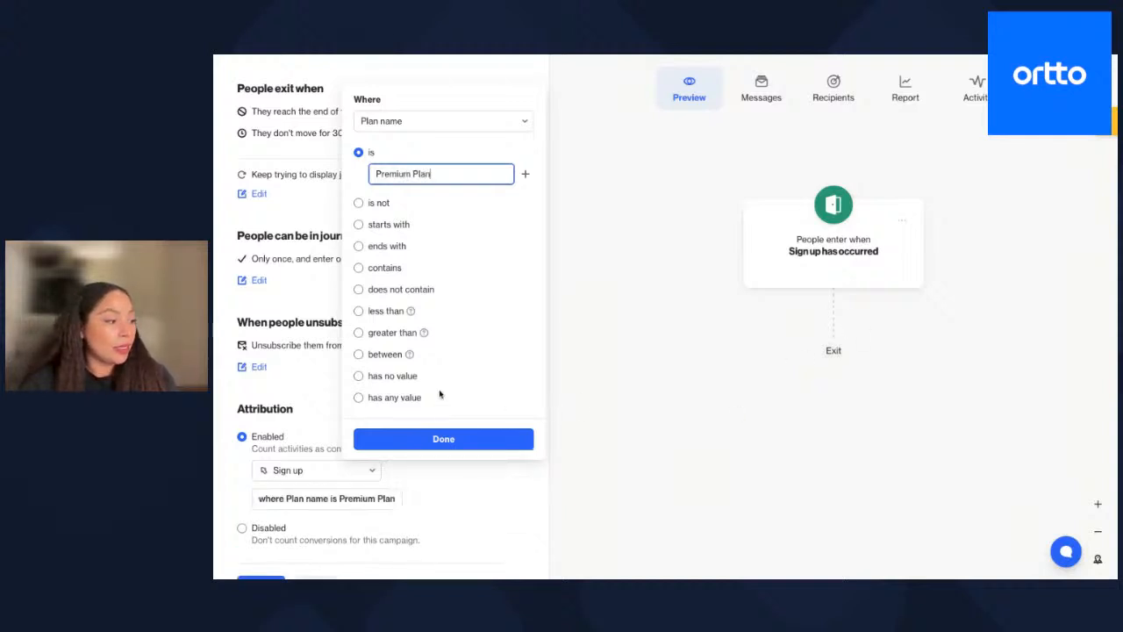
left_click(444, 440)
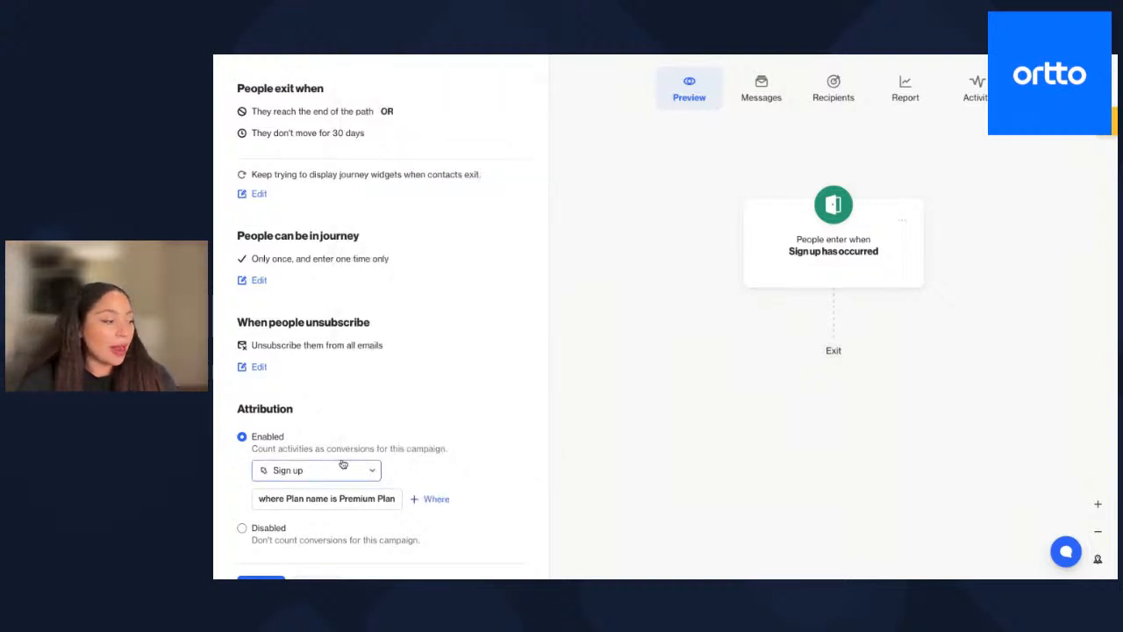
Step: Save the attribution settings and open the Welcome Journey for editing
scroll(343, 464, "down", 1)
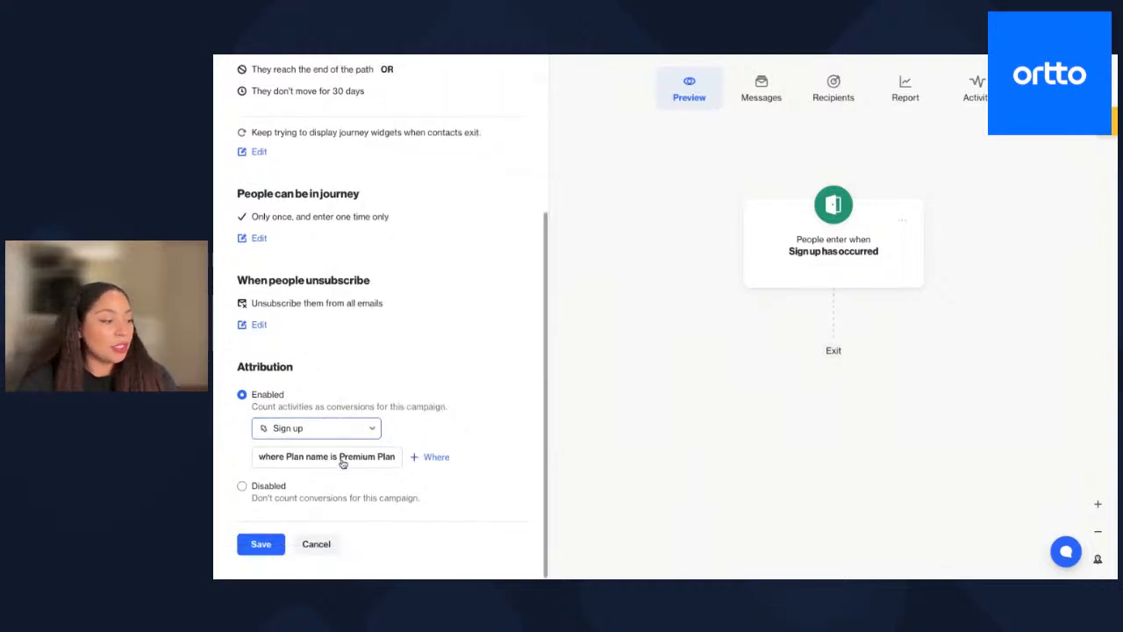
left_click(260, 544)
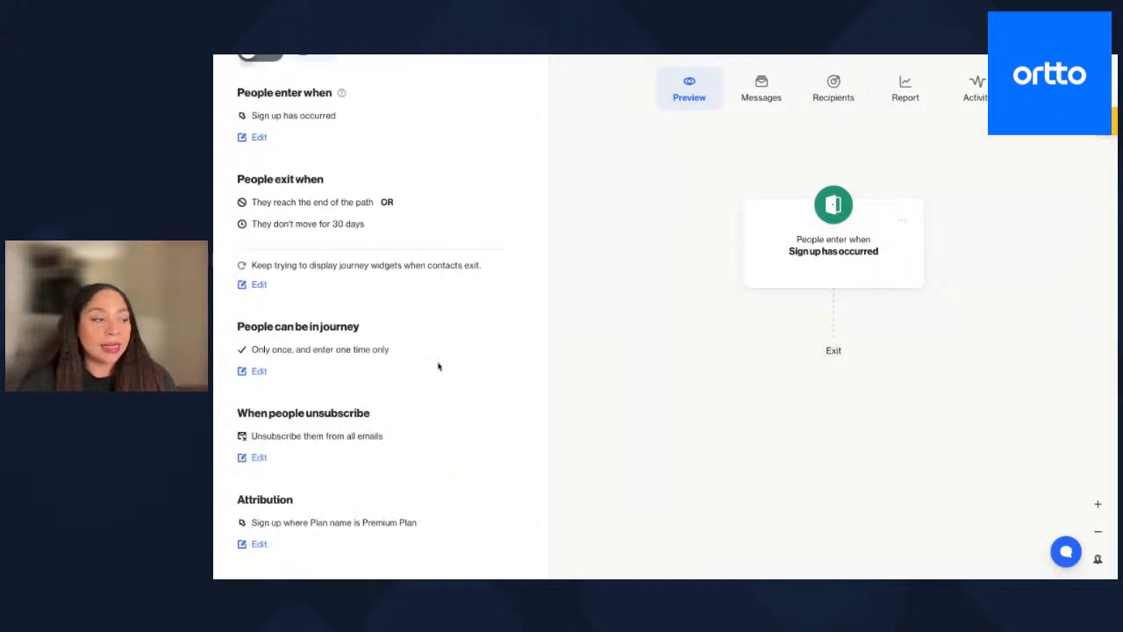
scroll(439, 366, "up", 2)
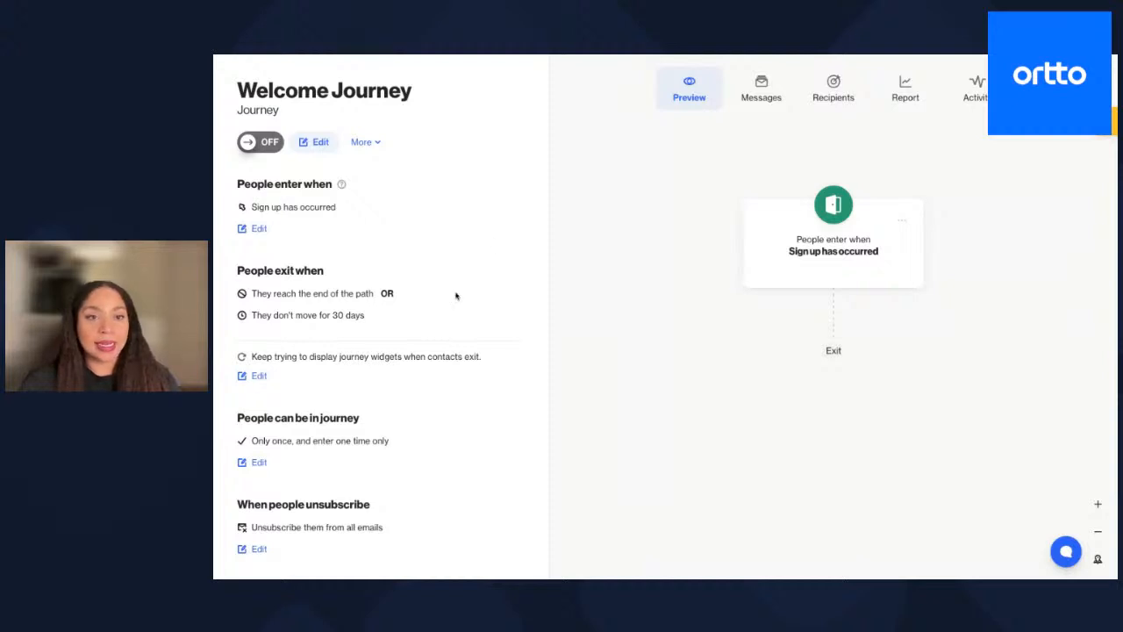
left_click(308, 143)
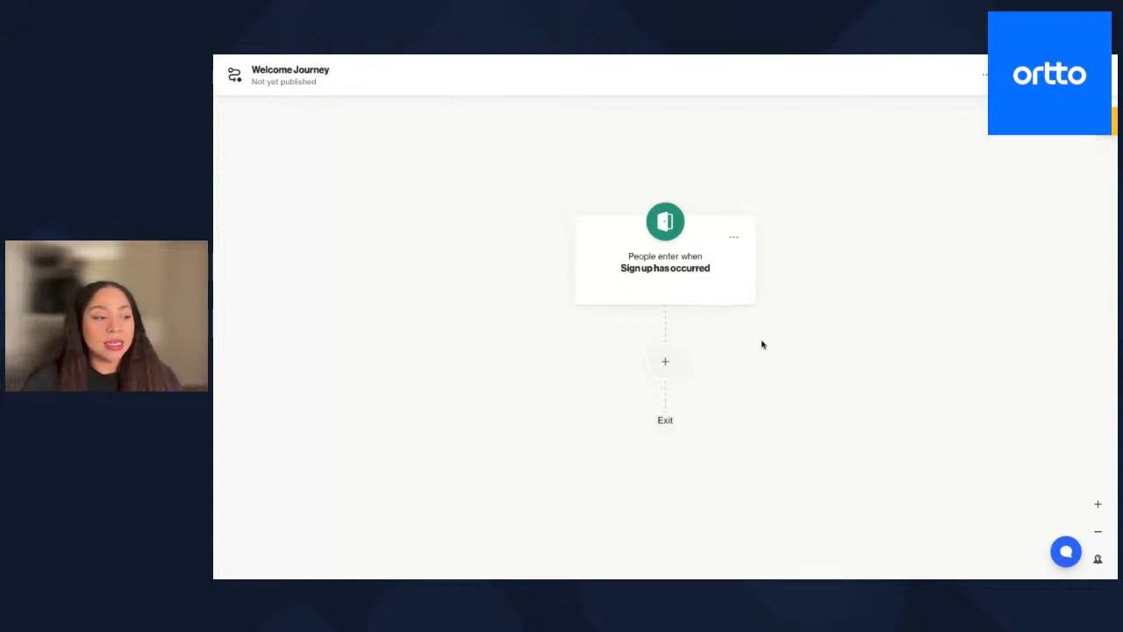
Step: Add a Salesforce Create record action after the sign-up entry shape, with Lead as its object type
left_click_drag(556, 359, 580, 322)
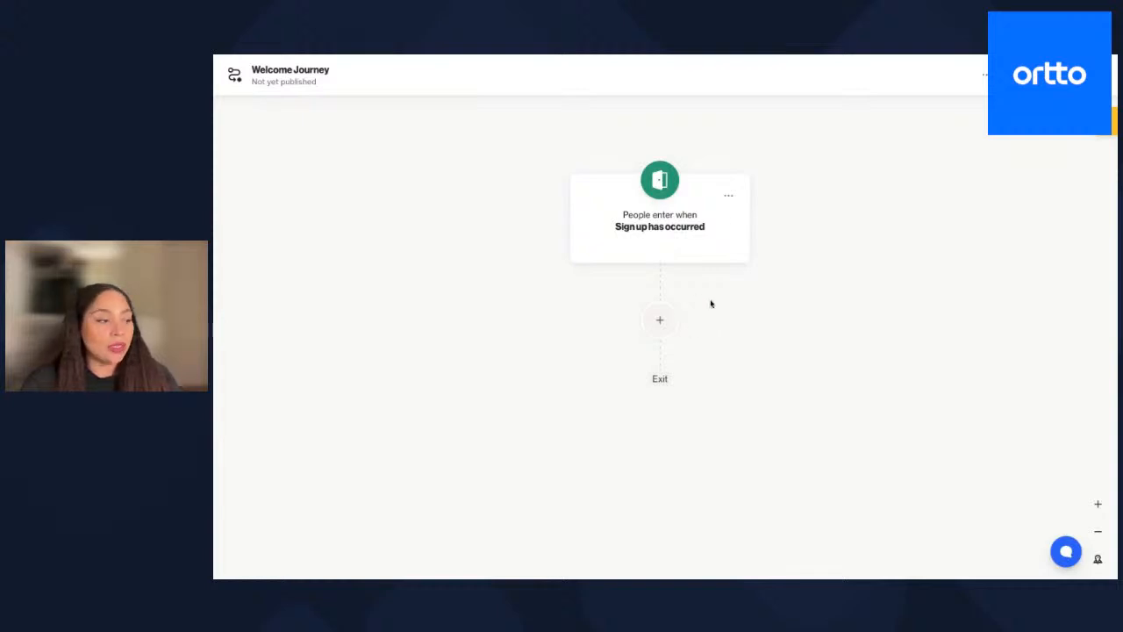
left_click(661, 323)
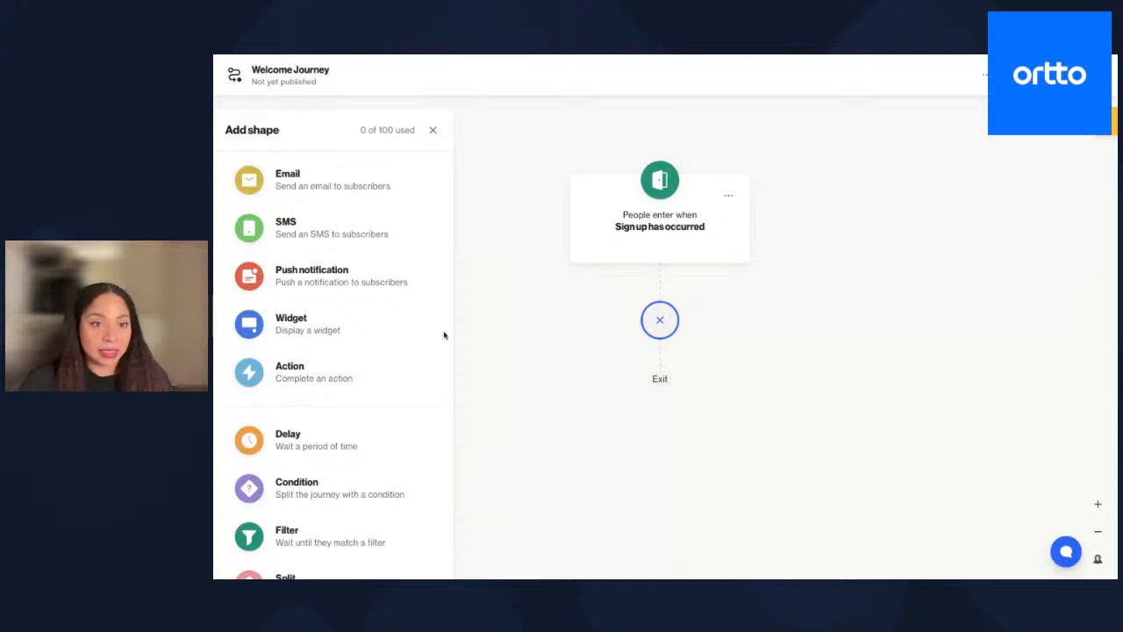
left_click(367, 380)
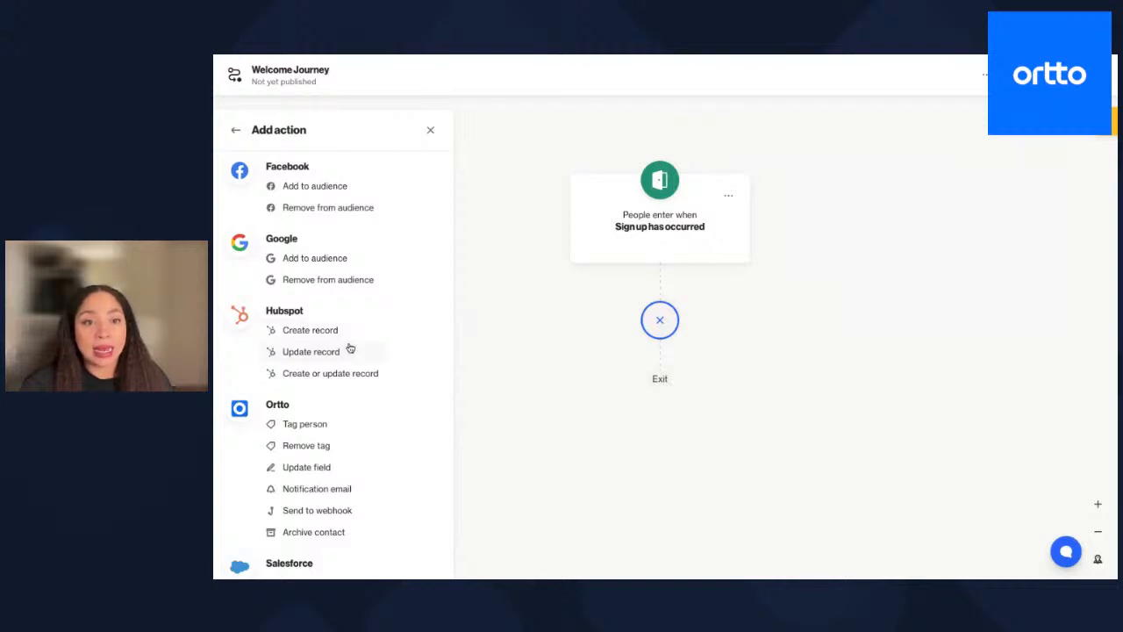
scroll(351, 350, "down", 1)
scroll(350, 349, "down", 2)
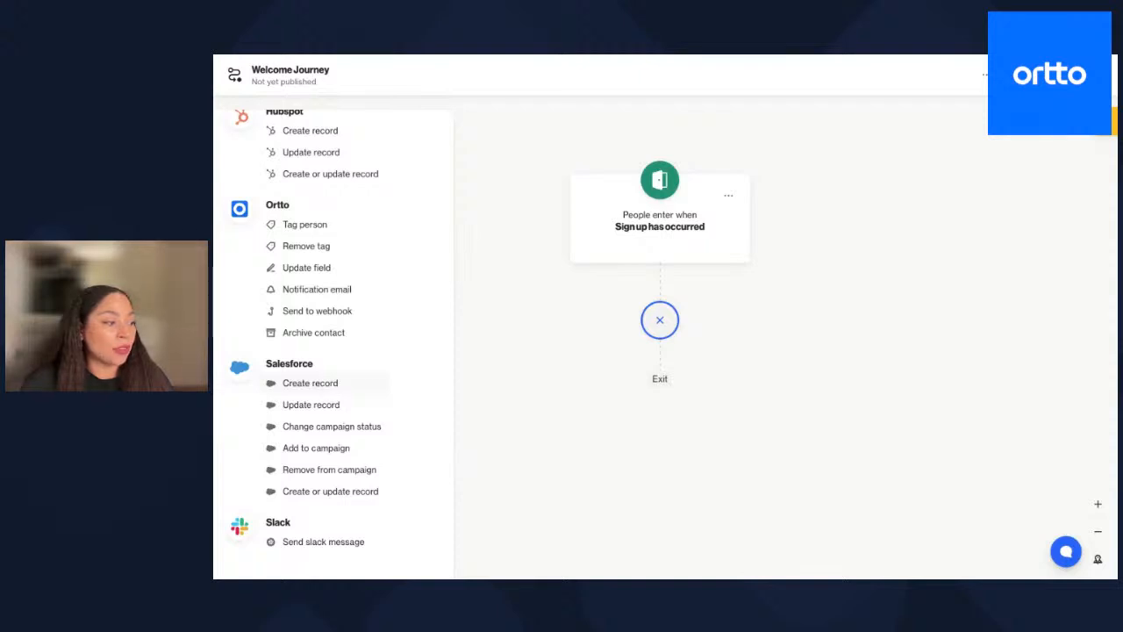
left_click(310, 384)
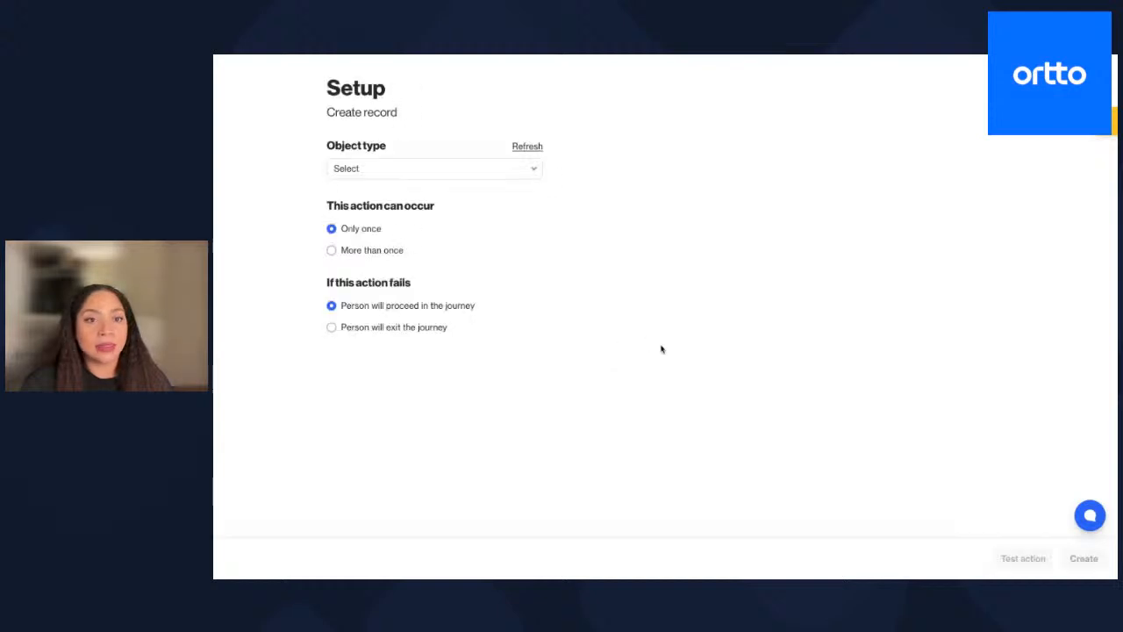
left_click(515, 175)
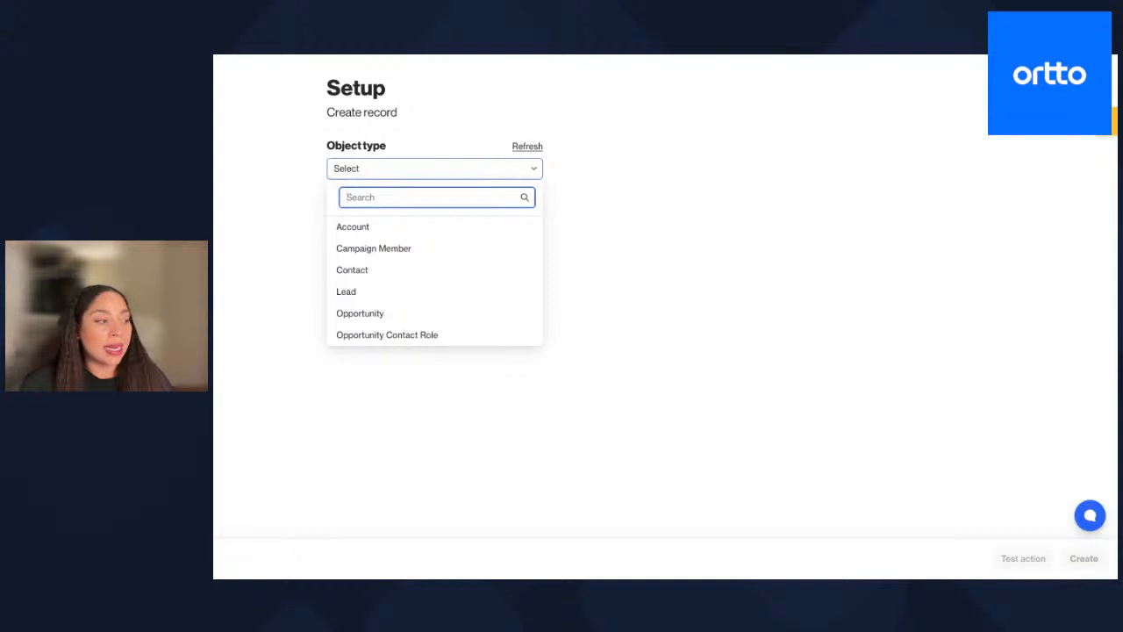
left_click(455, 293)
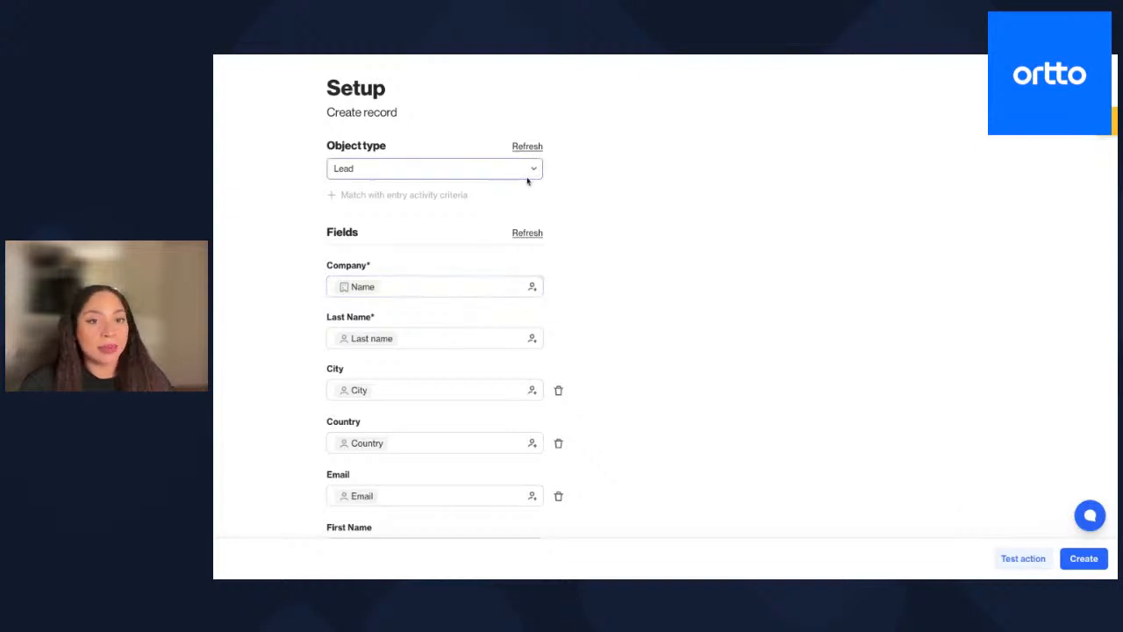
Step: Select Chatter Expert, Data.com Clean and the person listed below Ortto Demo as the lead's round-robin owners, and create the action
scroll(522, 211, "down", 3)
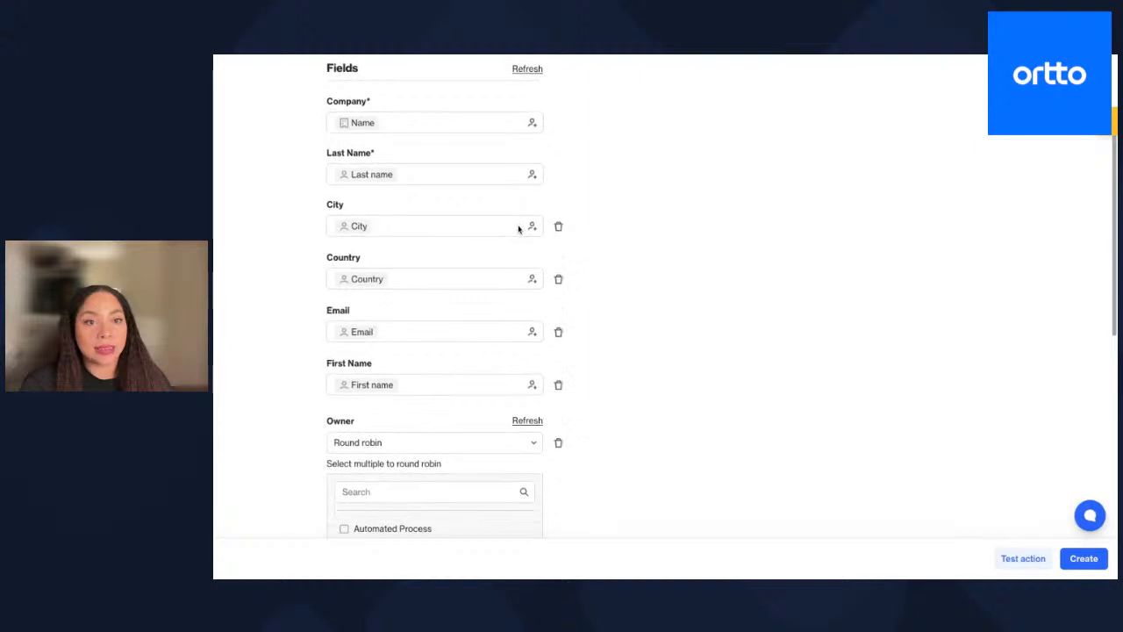
left_click(518, 227)
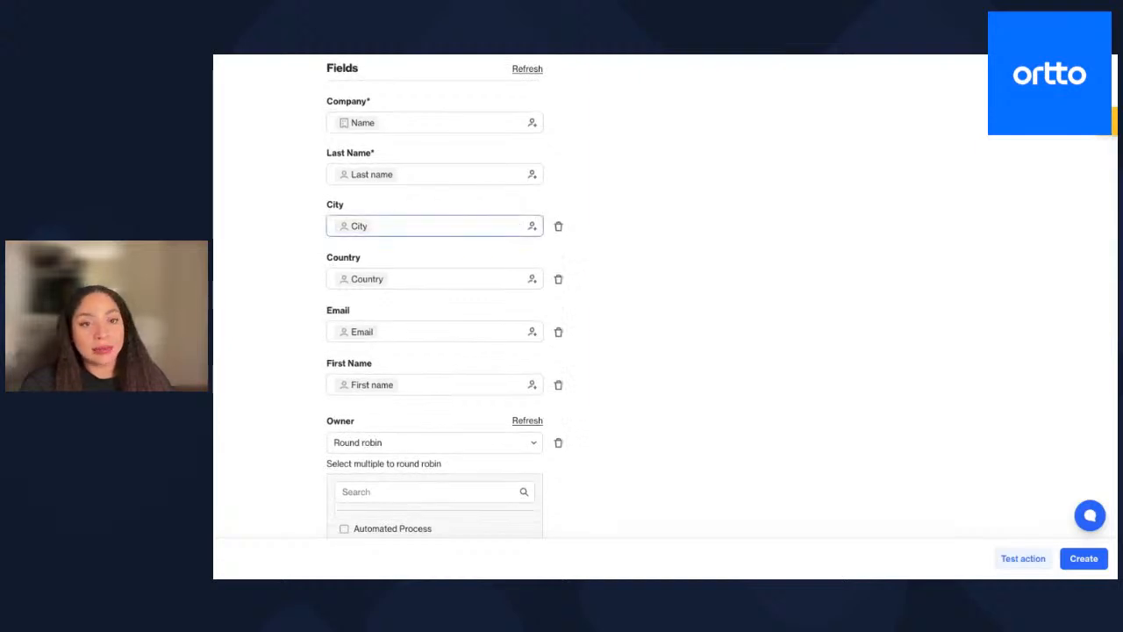
scroll(434, 307, "down", 2)
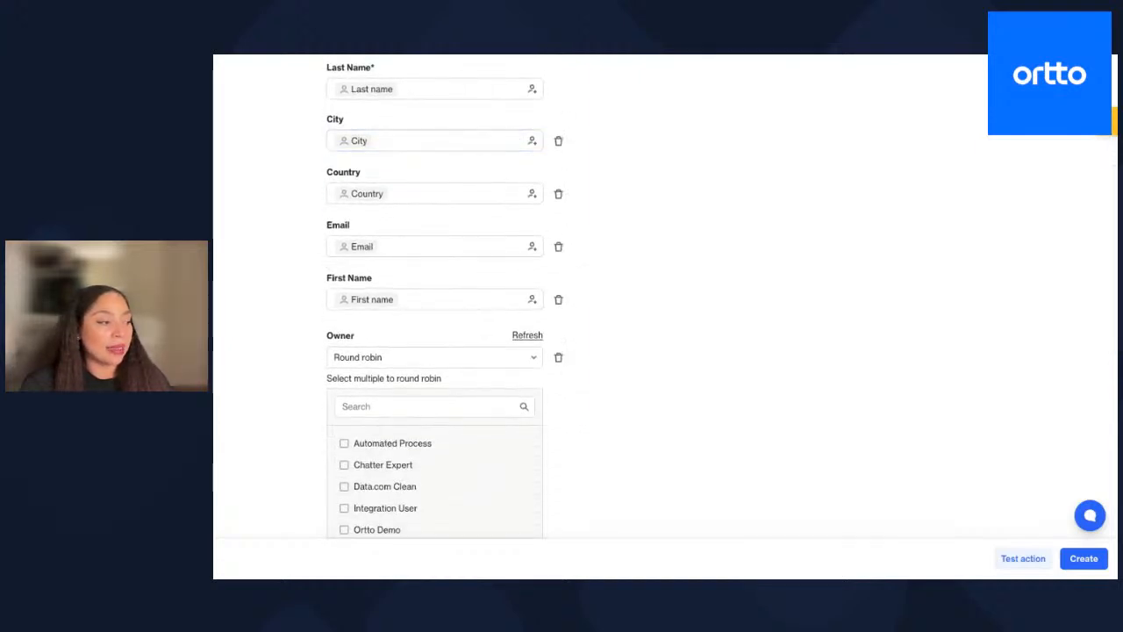
scroll(434, 308, "down", 1)
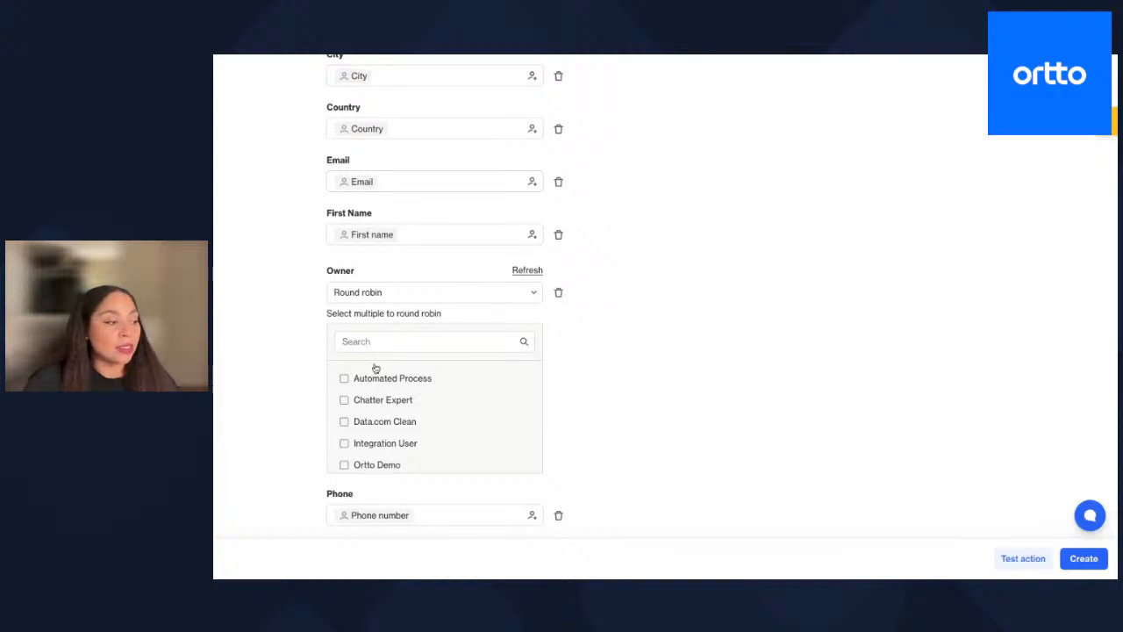
scroll(377, 369, "down", 2)
scroll(376, 370, "up", 1)
scroll(376, 368, "up", 1)
left_click(345, 356)
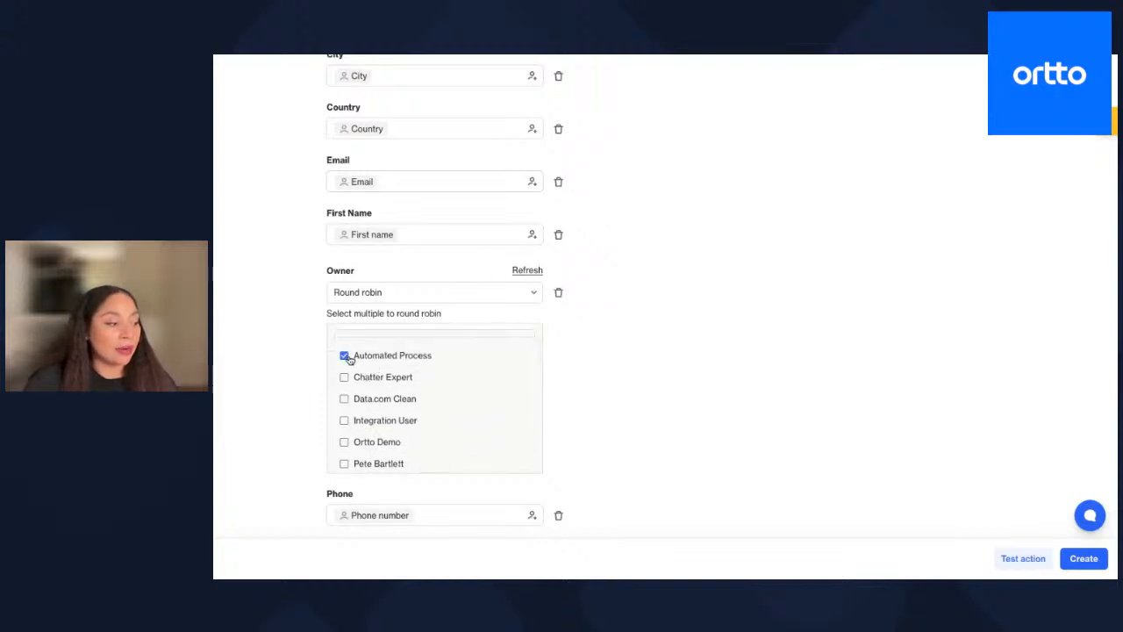
left_click(345, 399)
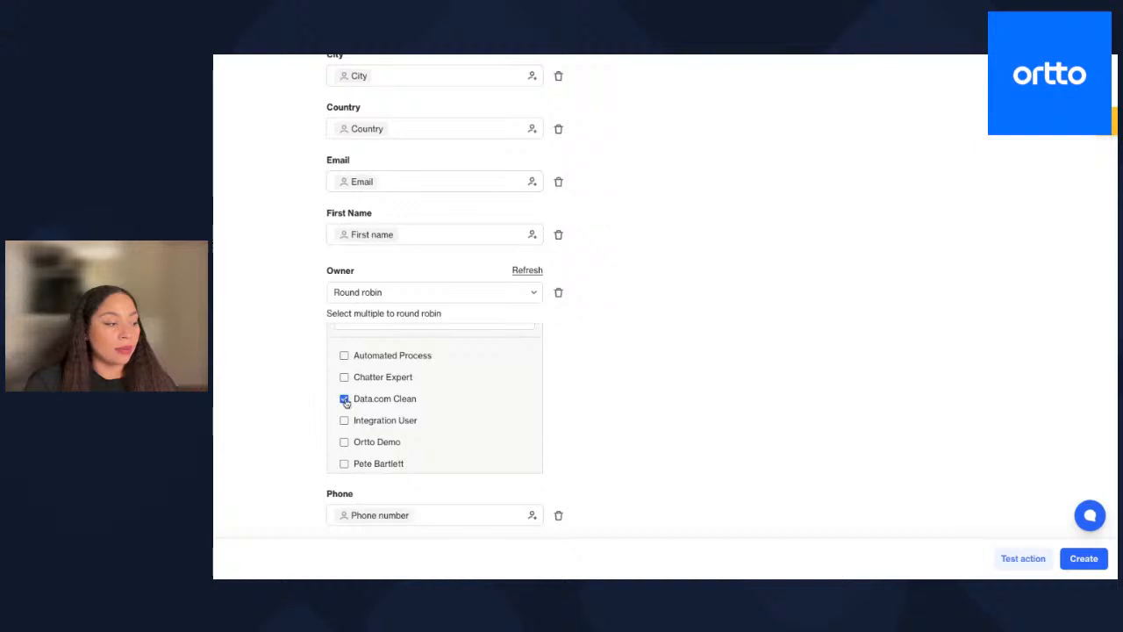
left_click(344, 377)
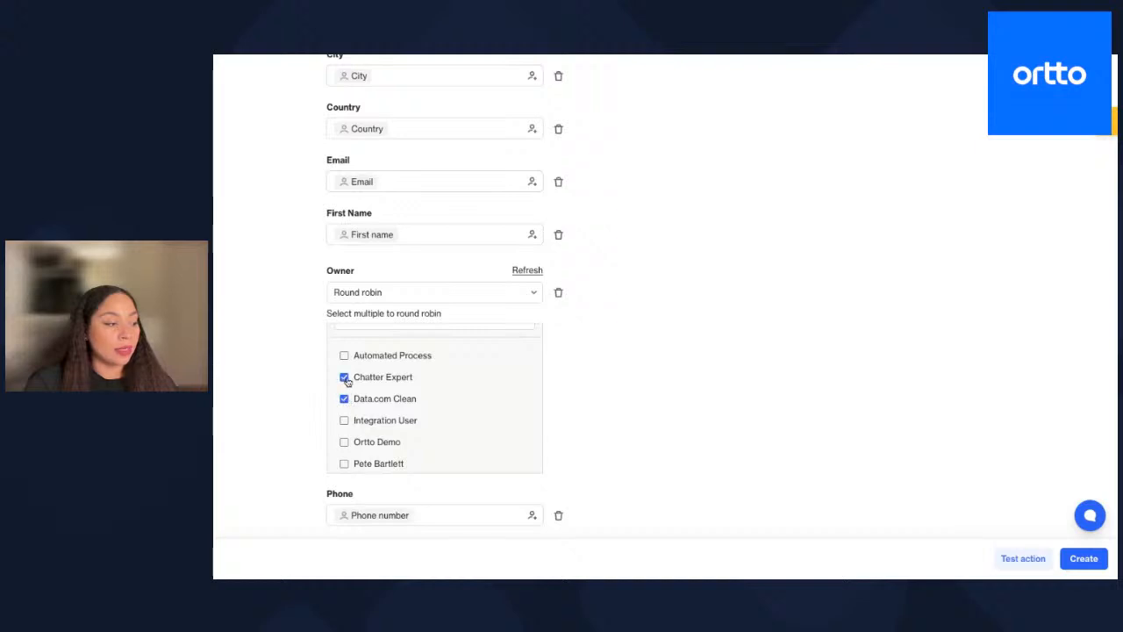
left_click(344, 463)
scroll(530, 374, "down", 1)
scroll(530, 374, "down", 2)
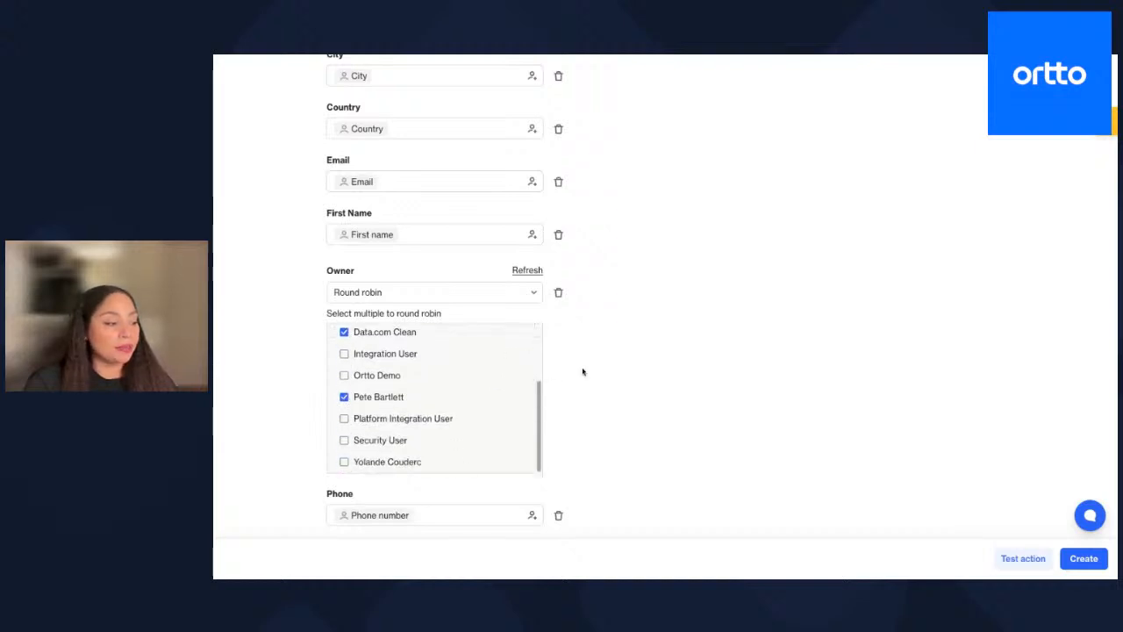
scroll(629, 392, "down", 5)
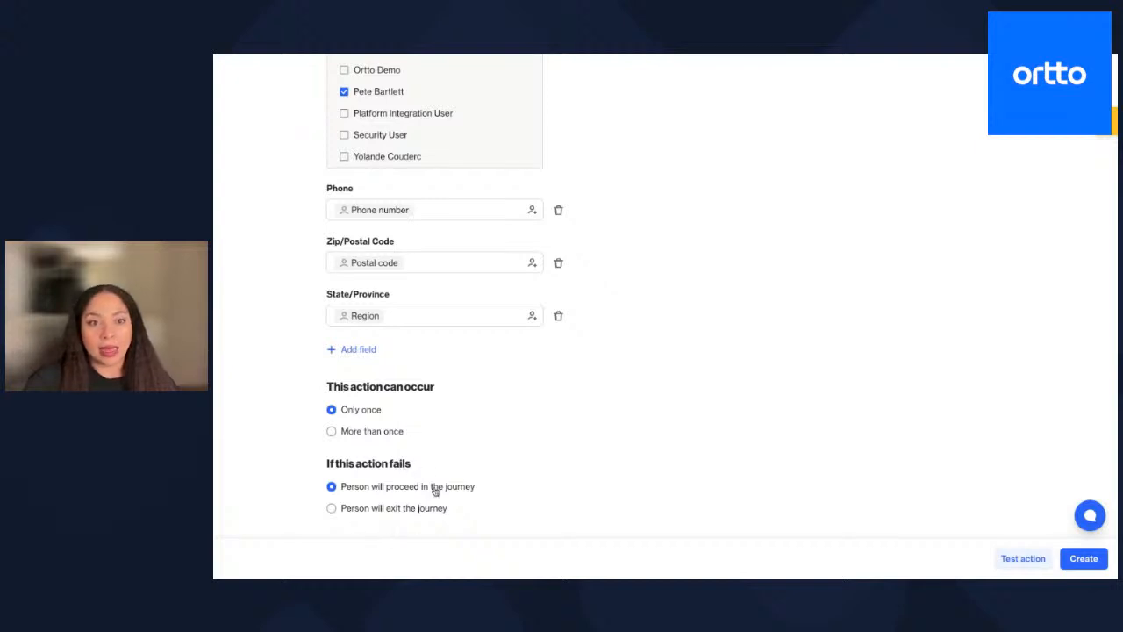
left_click(1090, 563)
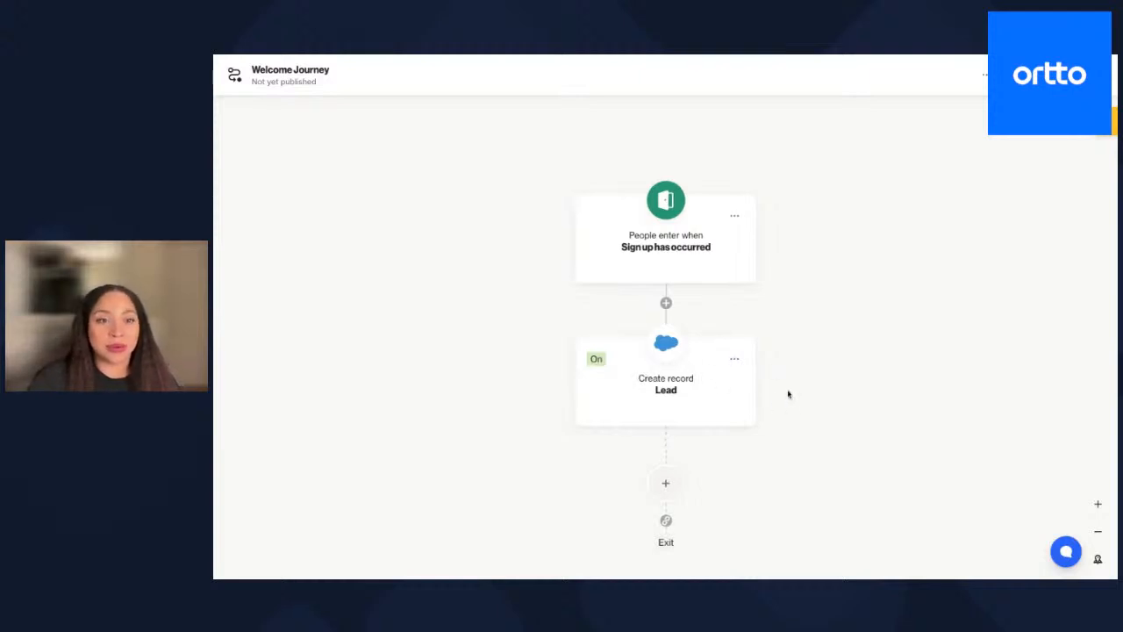
Step: Add a Send Slack message action after the Lead record action and set its channel to #sales
left_click_drag(788, 394, 790, 313)
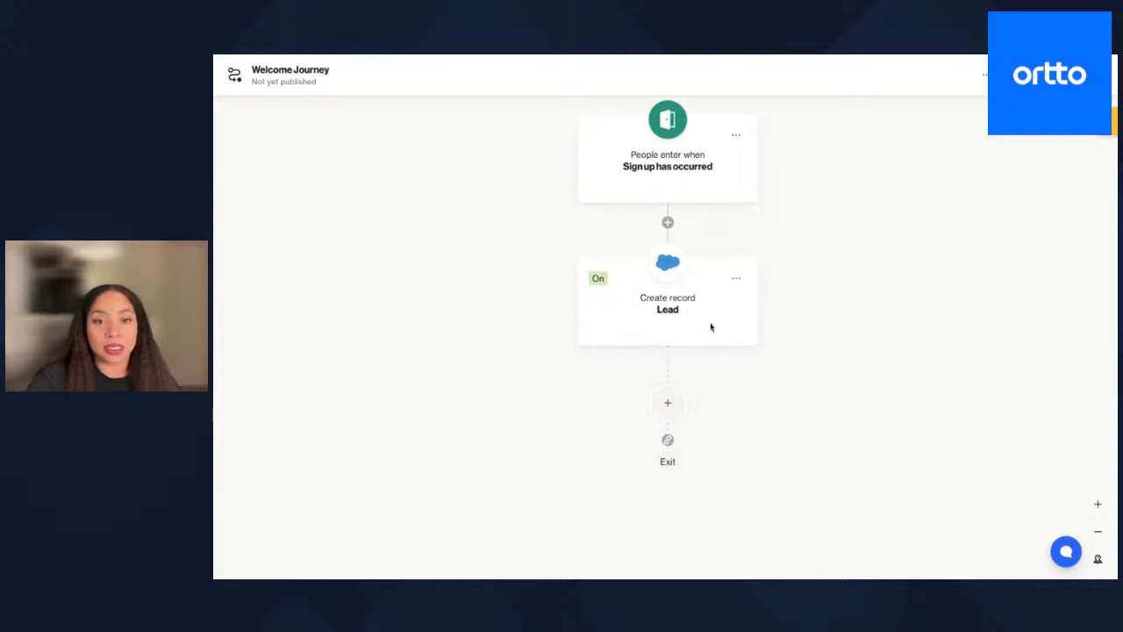
left_click(668, 402)
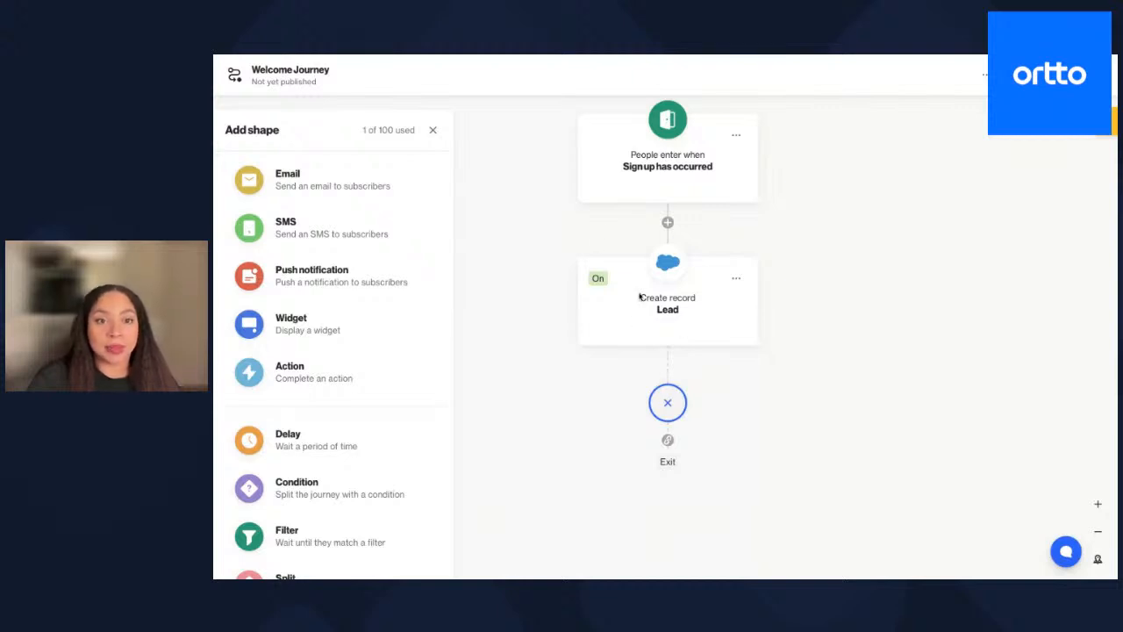
left_click(371, 385)
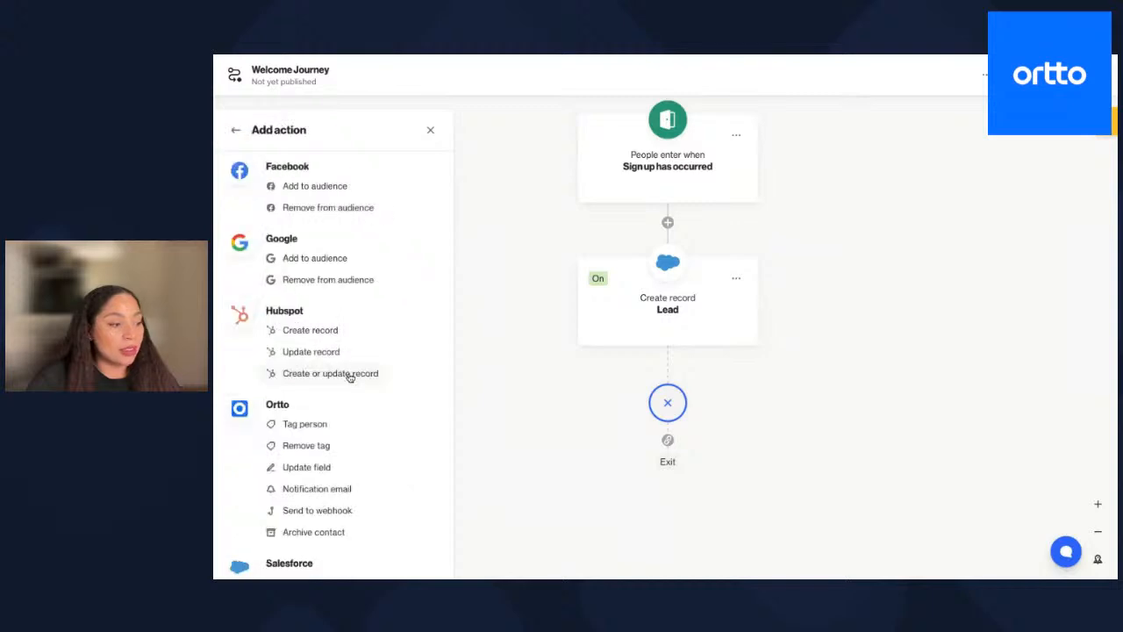
scroll(315, 347, "down", 5)
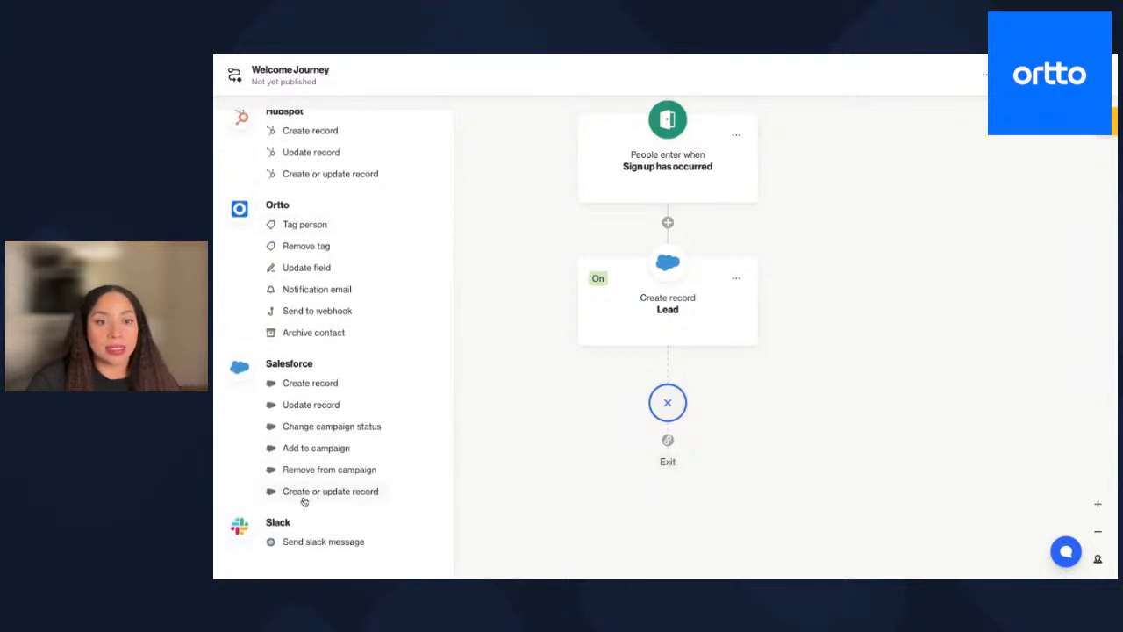
left_click(311, 543)
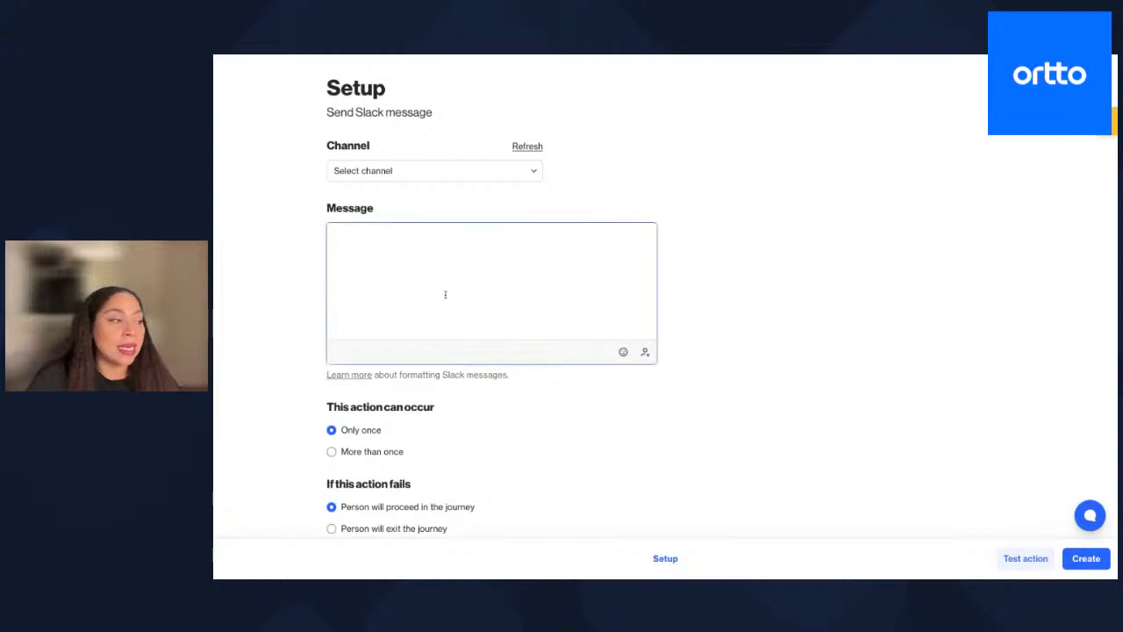
left_click(474, 170)
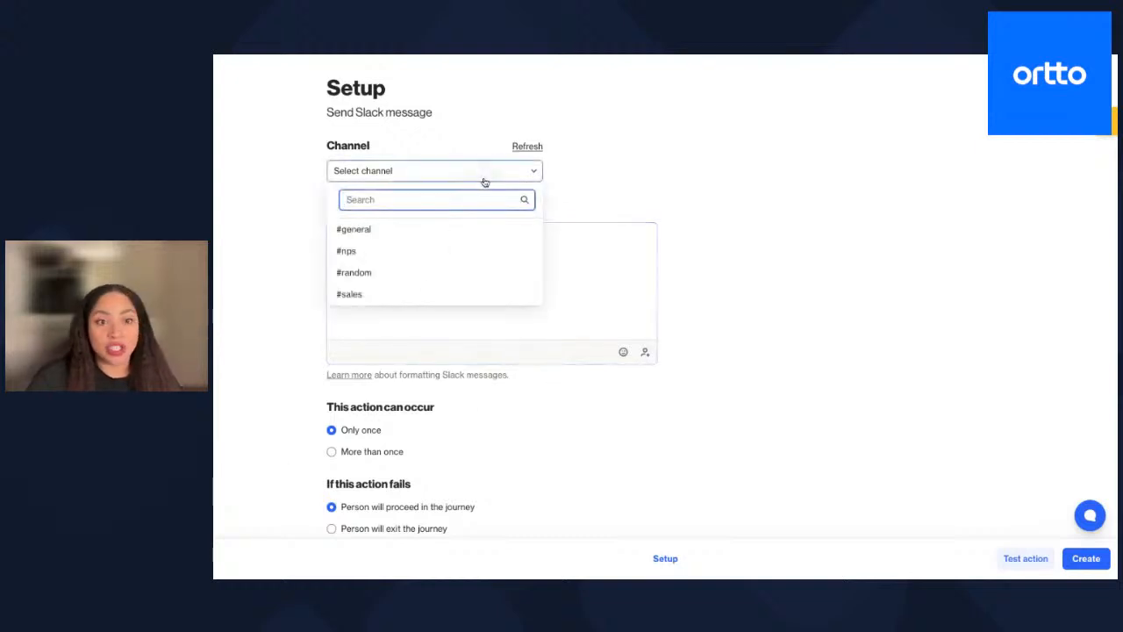
left_click(441, 294)
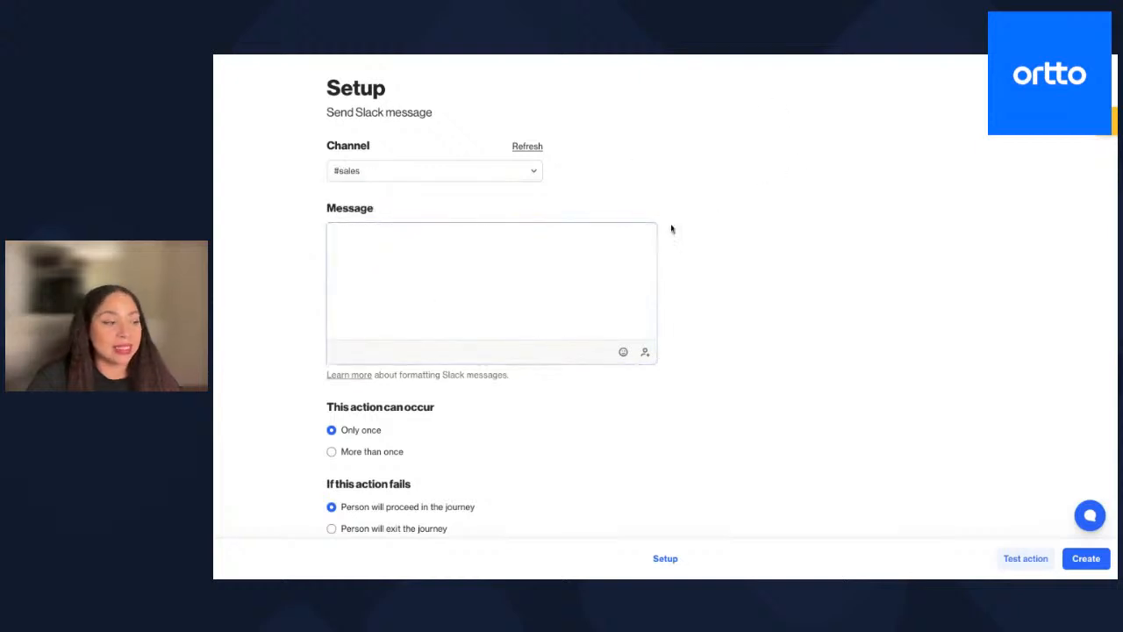
Step: Insert the First name merge tag at the start of the Slack message
scroll(670, 235, "down", 1)
left_click(516, 235)
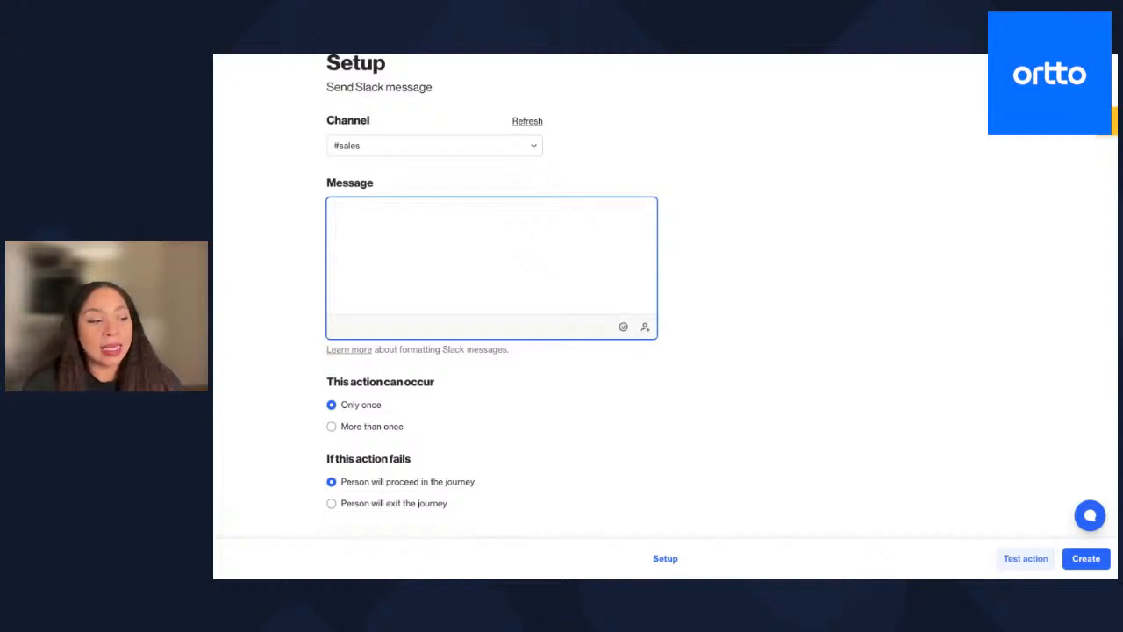
left_click(646, 329)
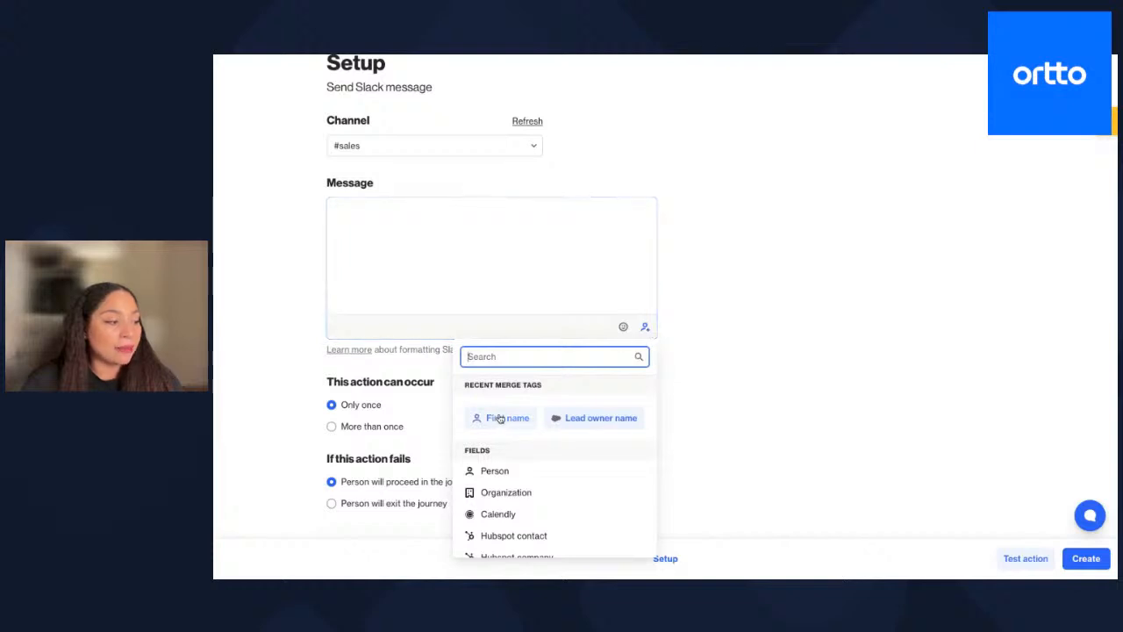
left_click(500, 418)
left_click(468, 202)
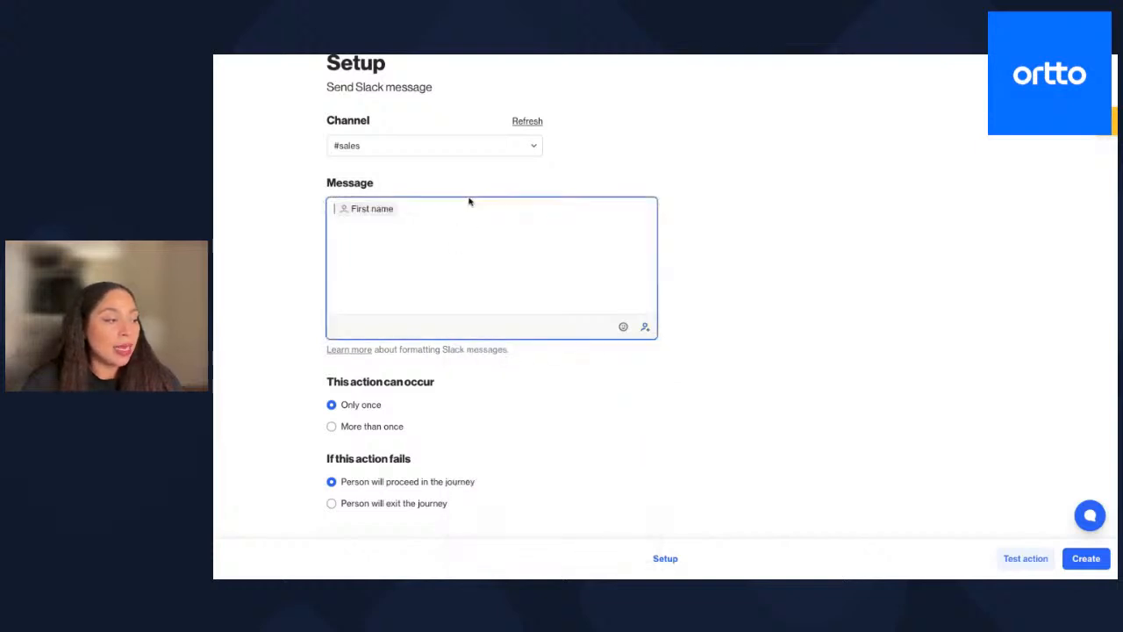
Step: Add the text "has now signed up to Pitcha!" after the First name tag in the Slack message
left_click(467, 207)
type("has")
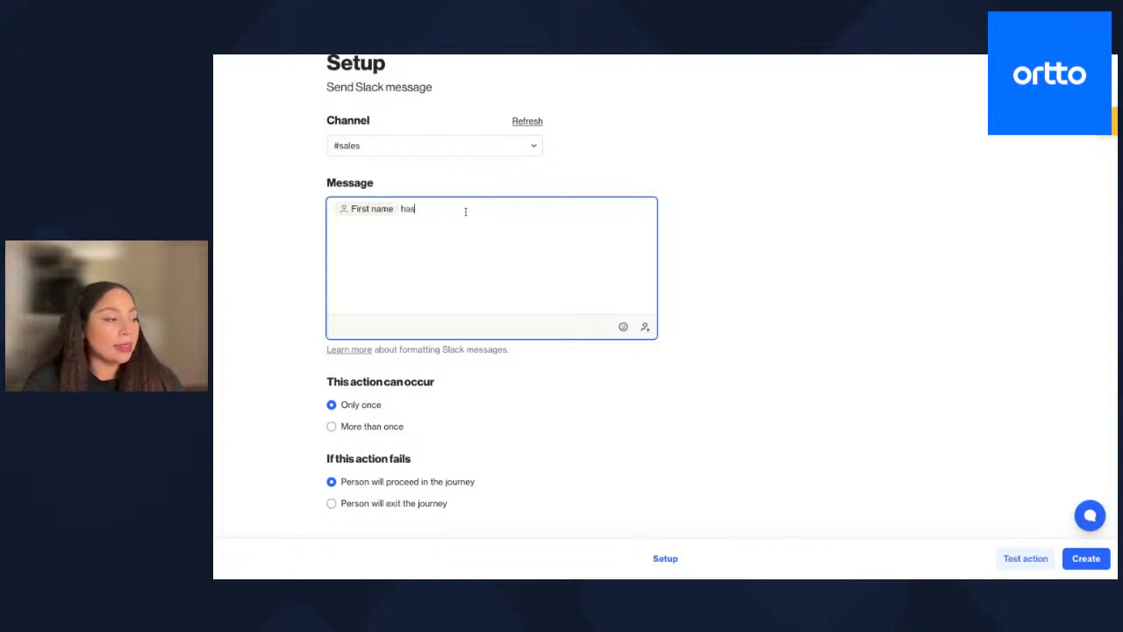
type(" nnow")
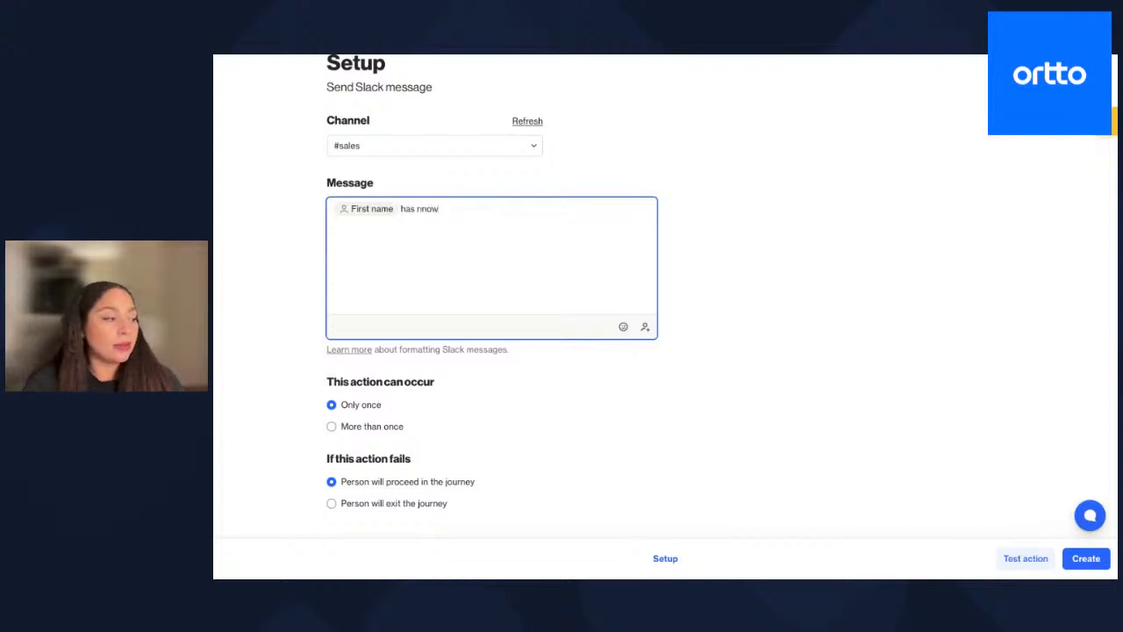
type("owe sig")
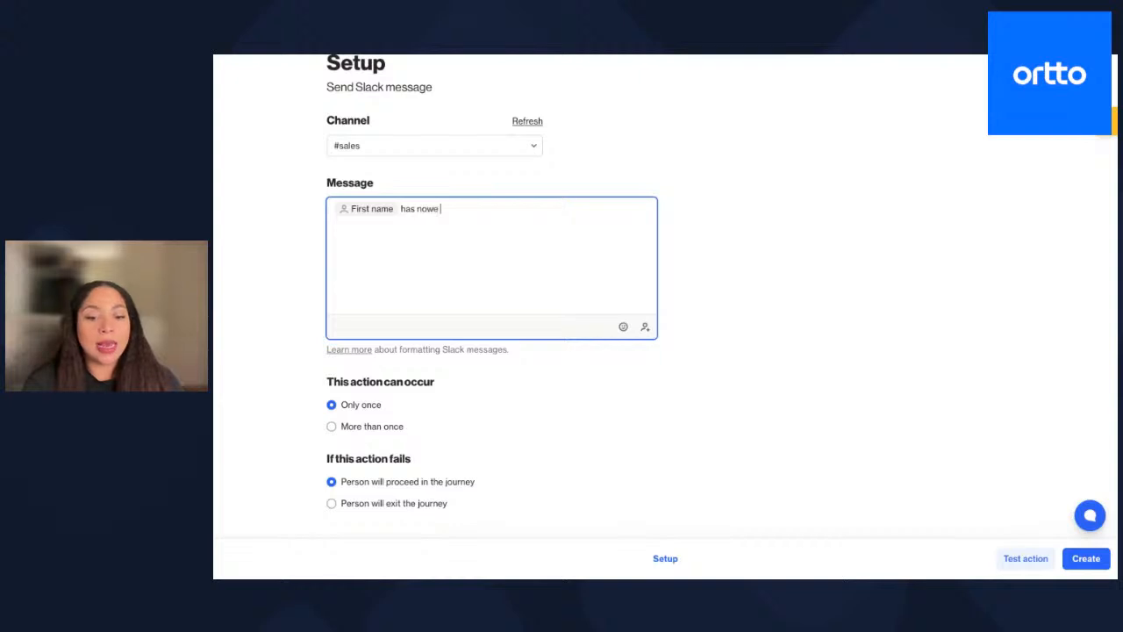
key("BackSpace")
key("BackSpace")
key("BackSpace")
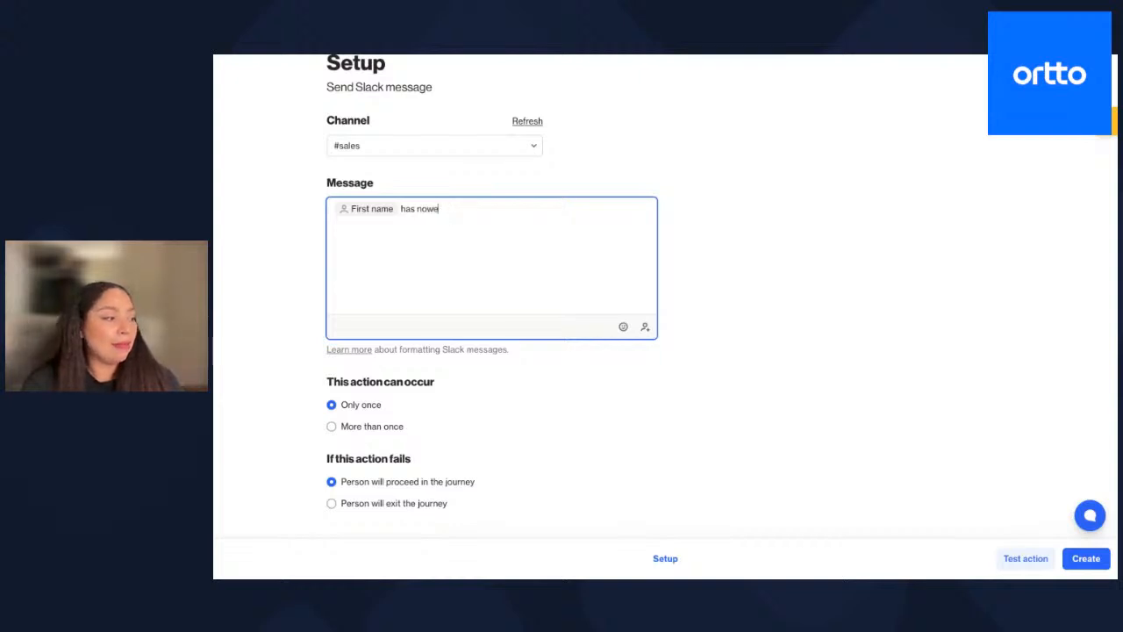
type("signed u")
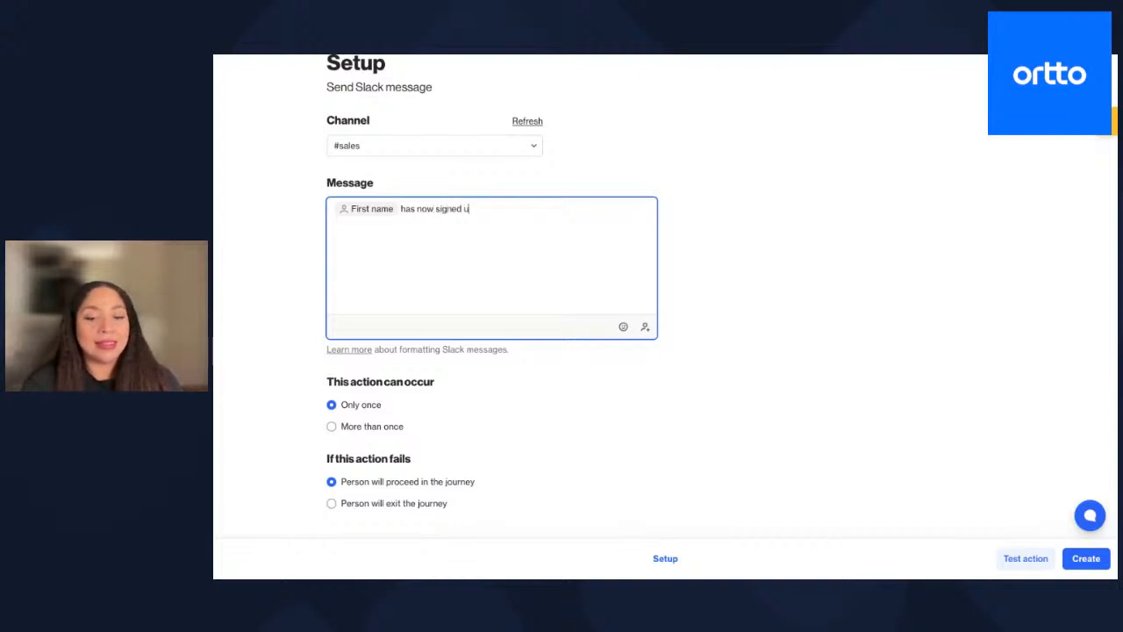
type("p to P")
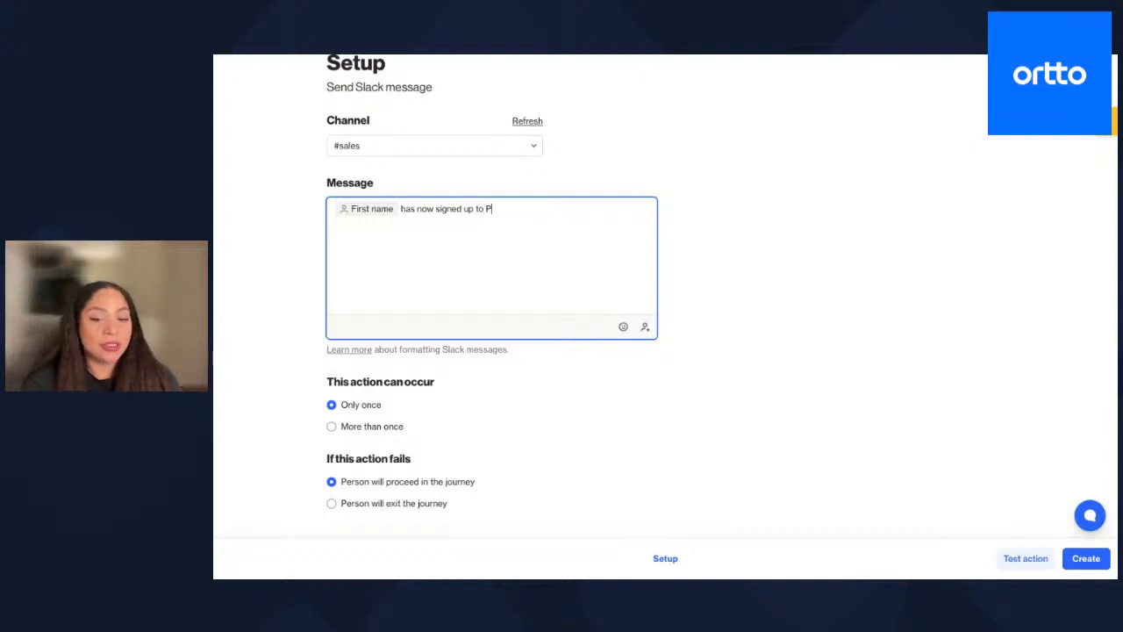
type("lu")
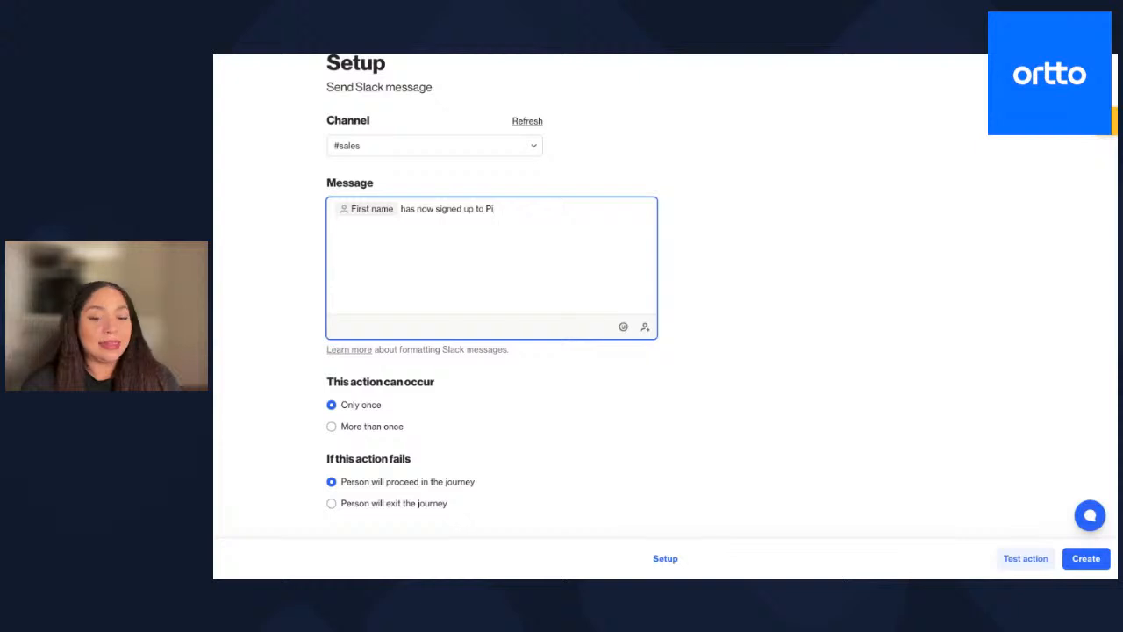
type("tcha!")
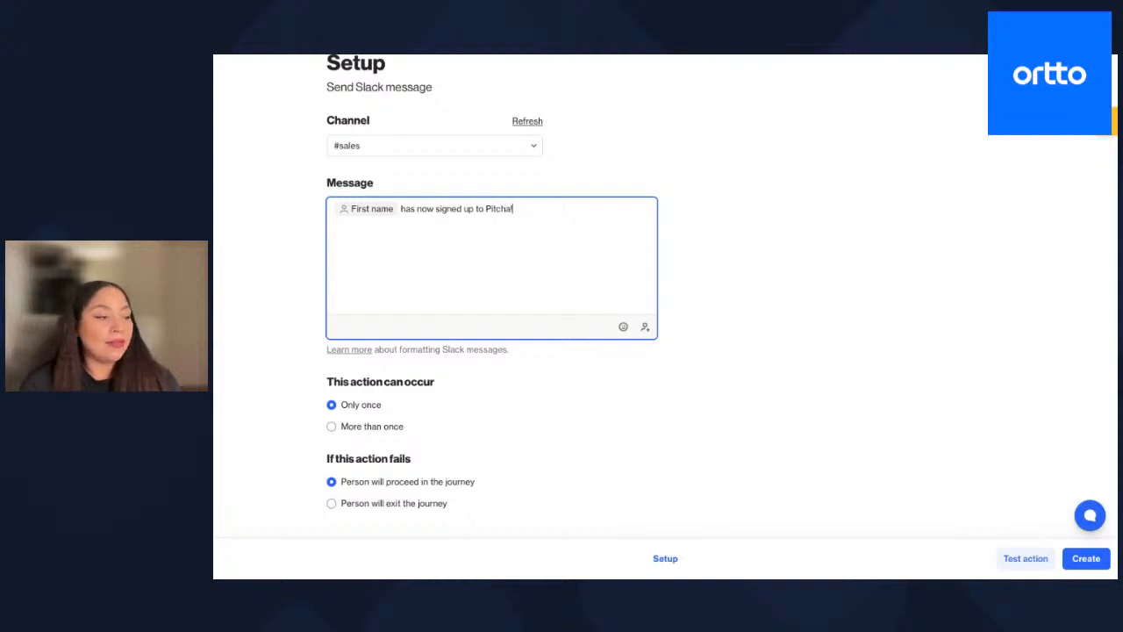
Step: Append a space and a grinning face emoji to the Slack message, and create the action with its suggested title
left_click(624, 327)
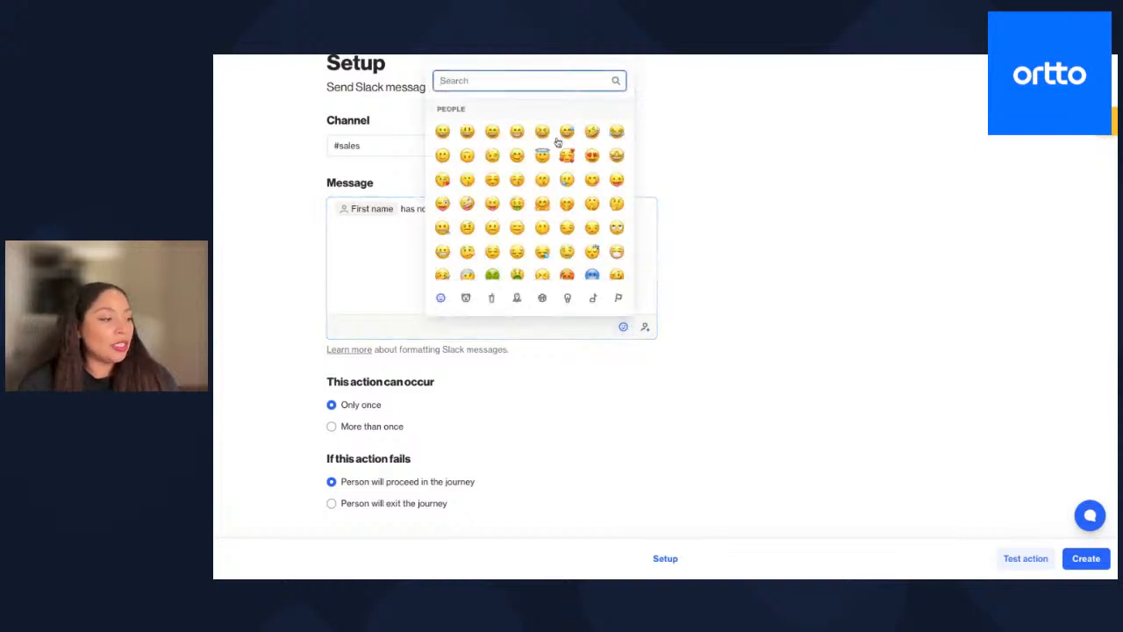
scroll(514, 245, "down", 1)
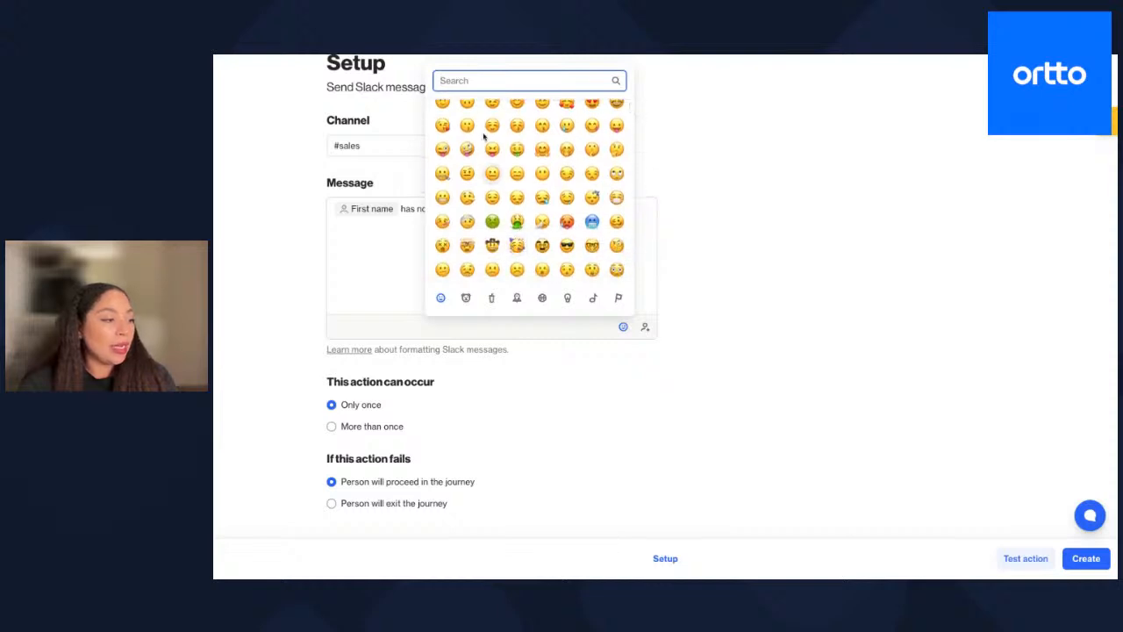
scroll(481, 119, "up", 2)
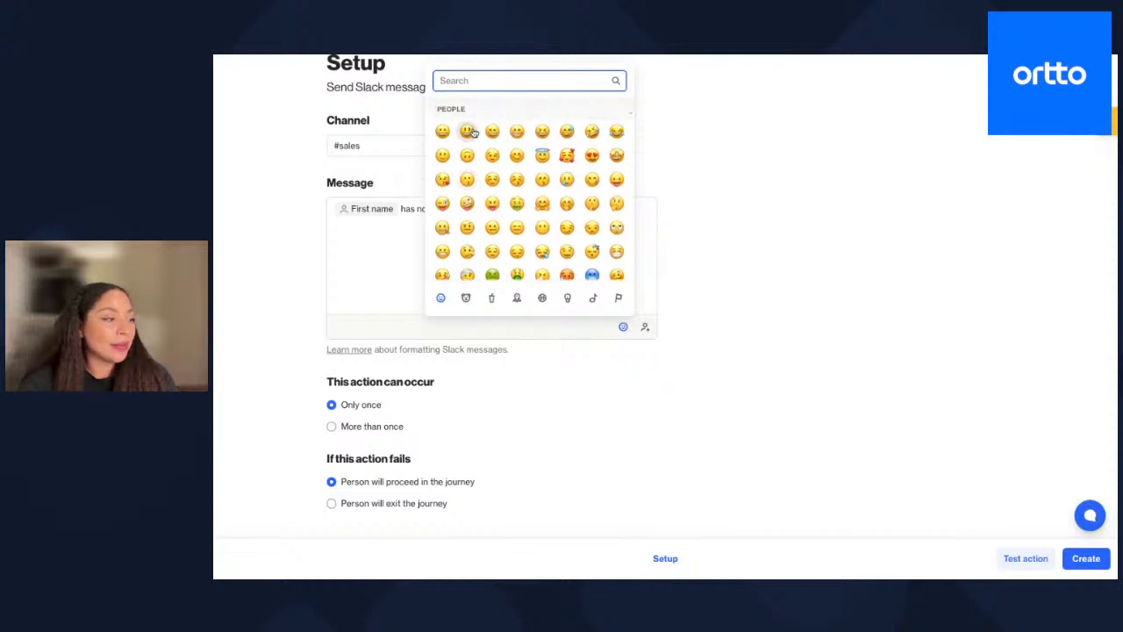
left_click(467, 130)
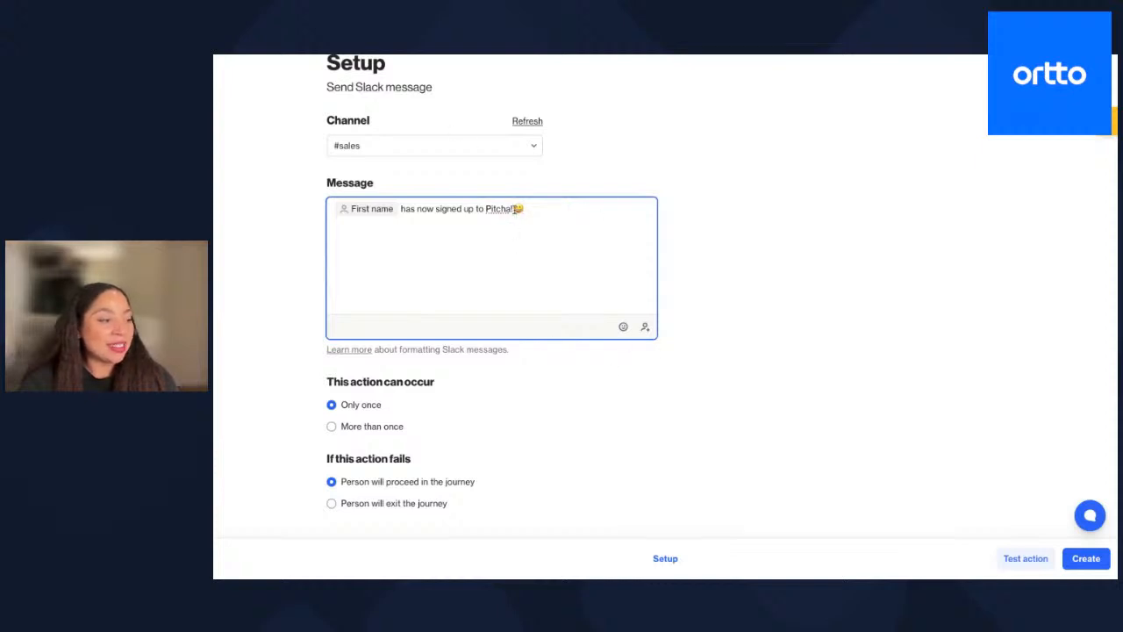
left_click(514, 209)
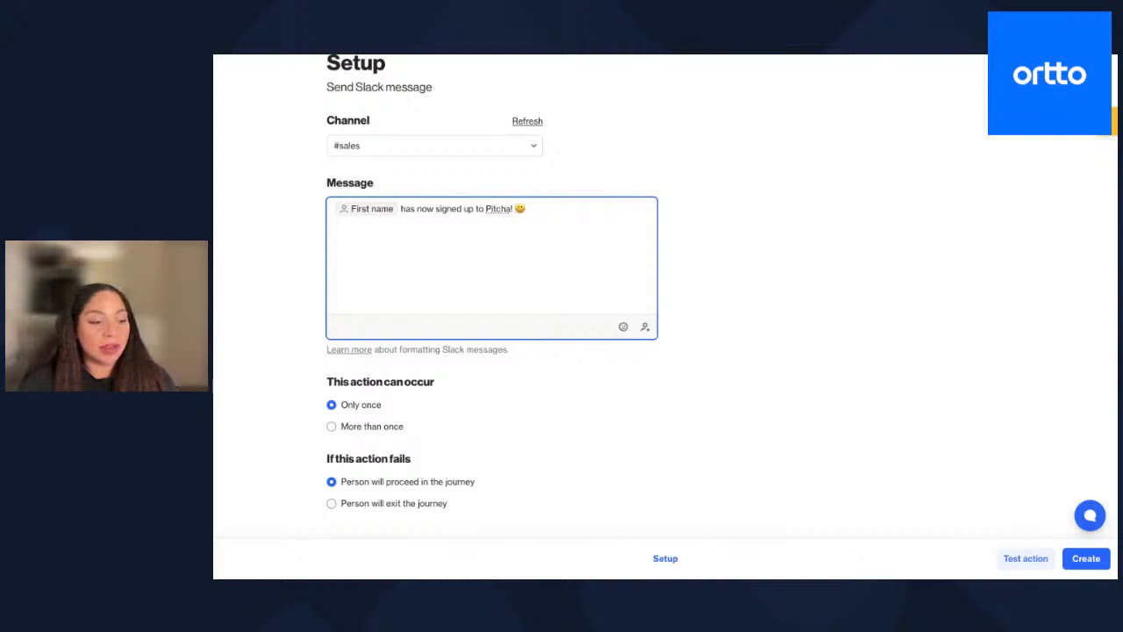
left_click(1086, 559)
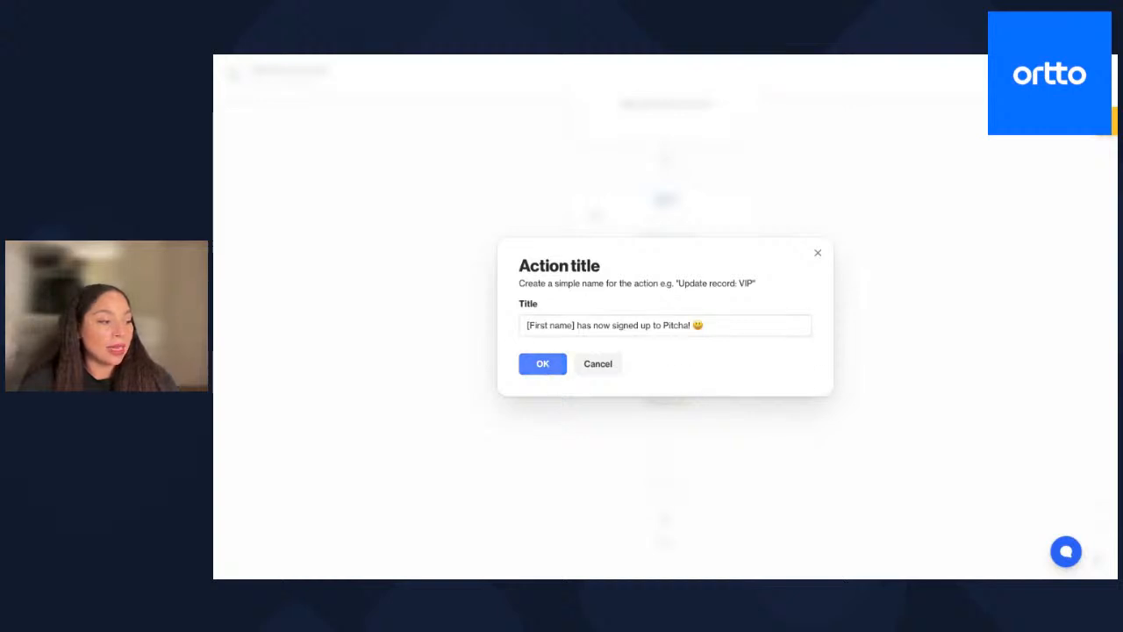
left_click(542, 364)
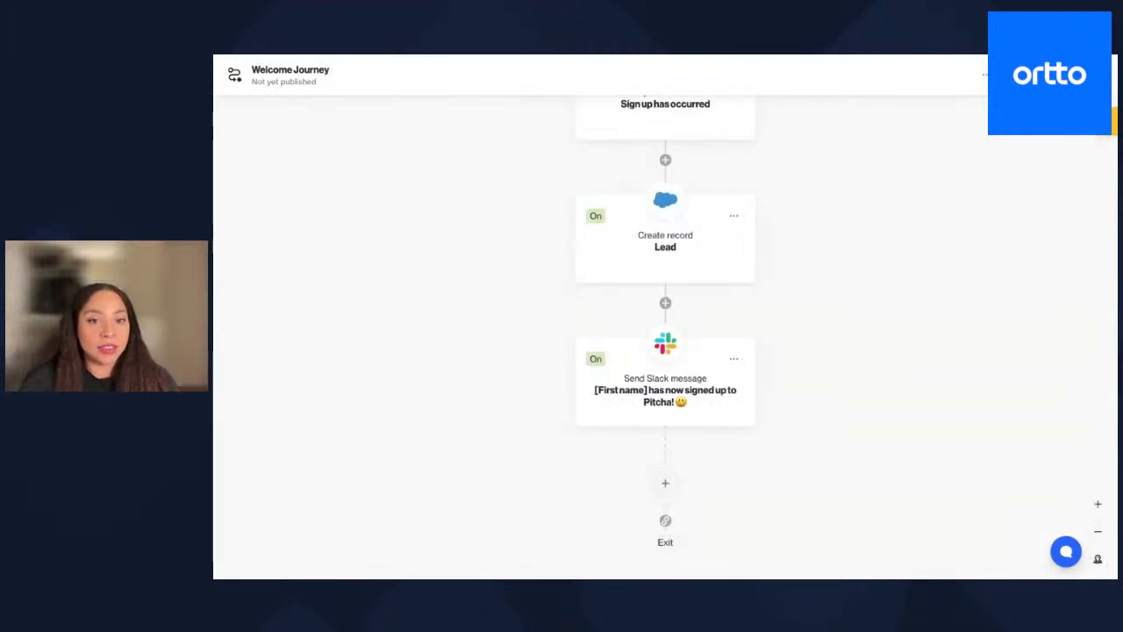
Step: Add a relative delay of 5 minutes after the Slack message action
scroll(597, 449, "down", 2)
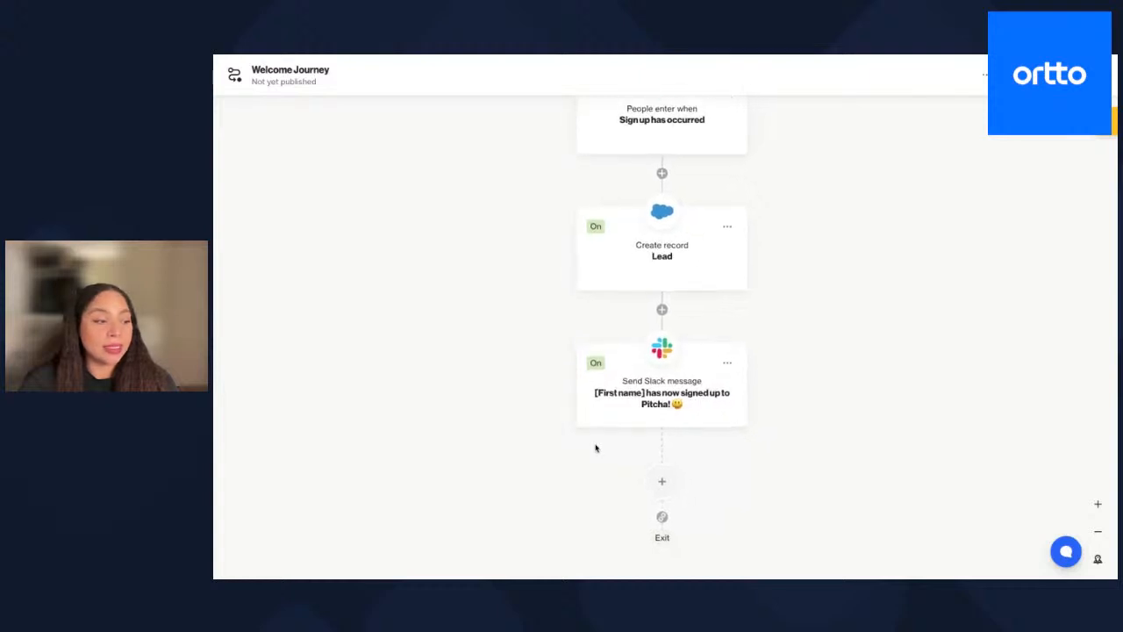
scroll(582, 474, "down", 3)
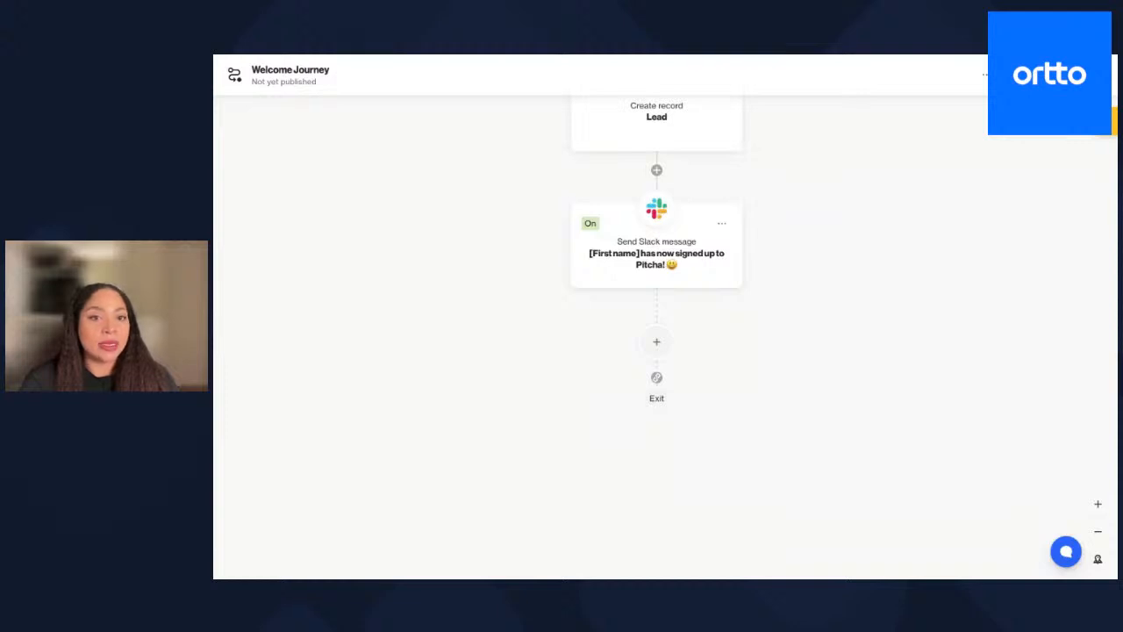
left_click(658, 342)
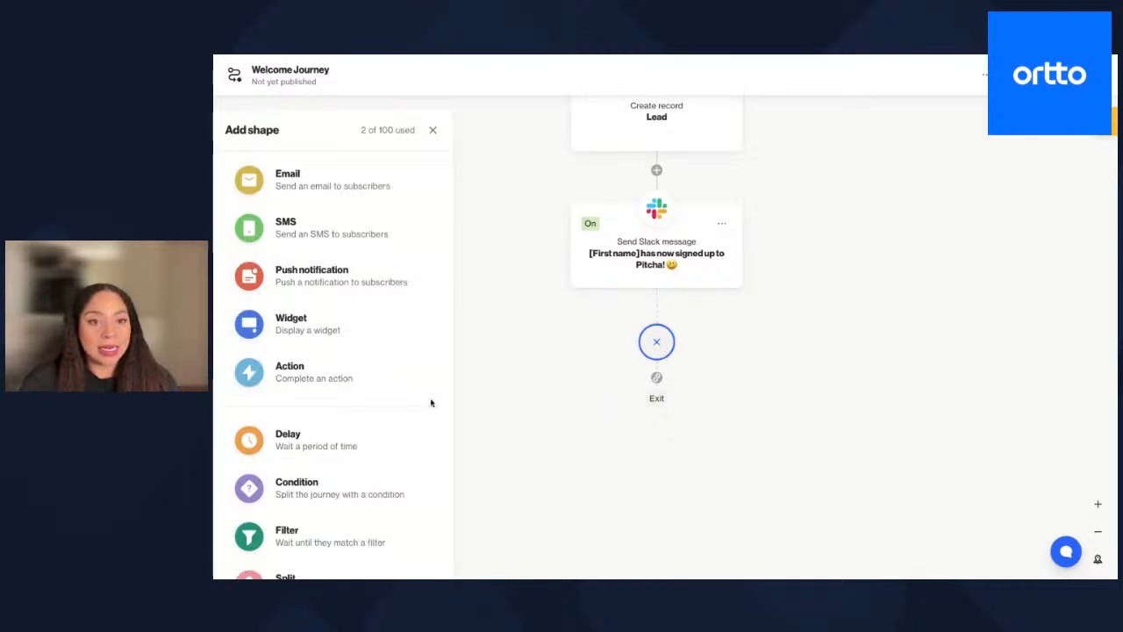
left_click(378, 433)
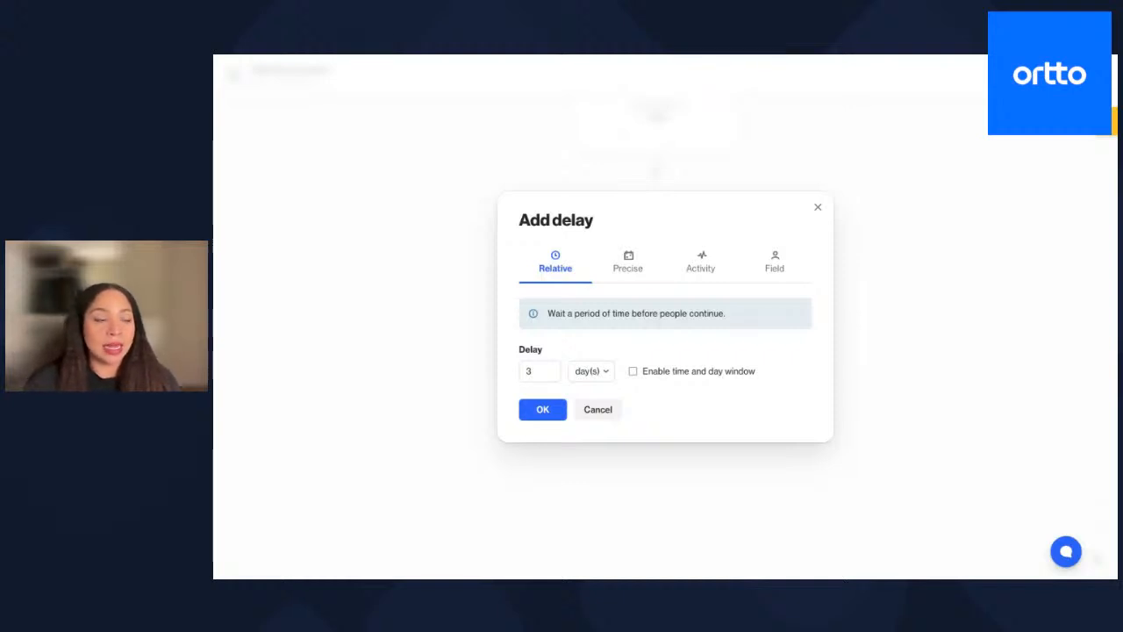
left_click(536, 371)
key("BackSpace")
type("5")
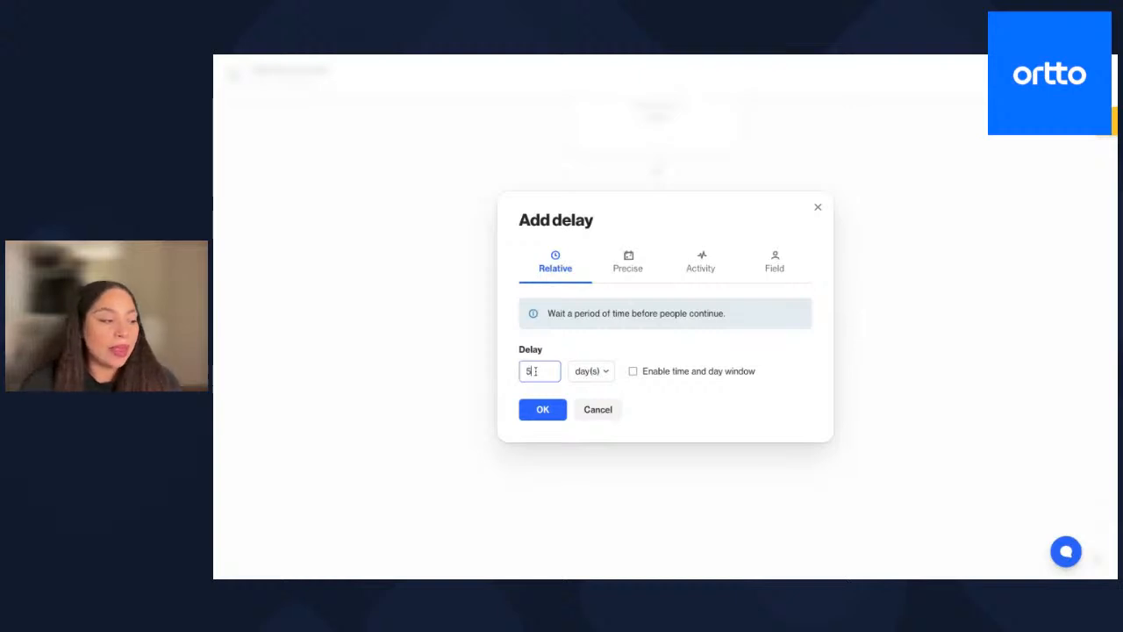
left_click(595, 371)
left_click(609, 400)
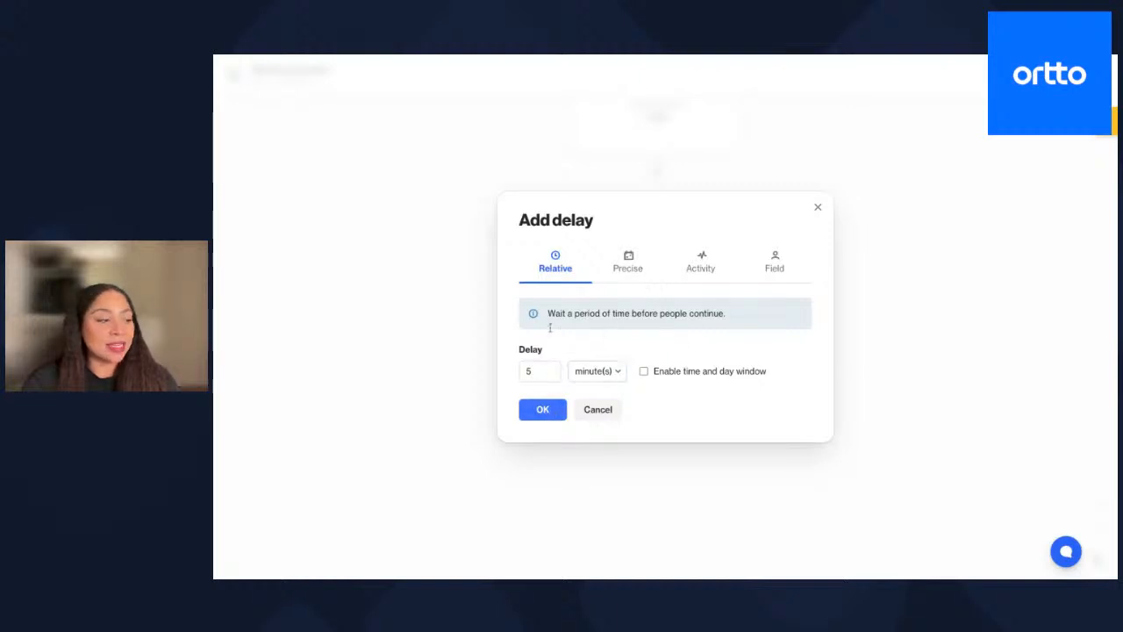
left_click(535, 410)
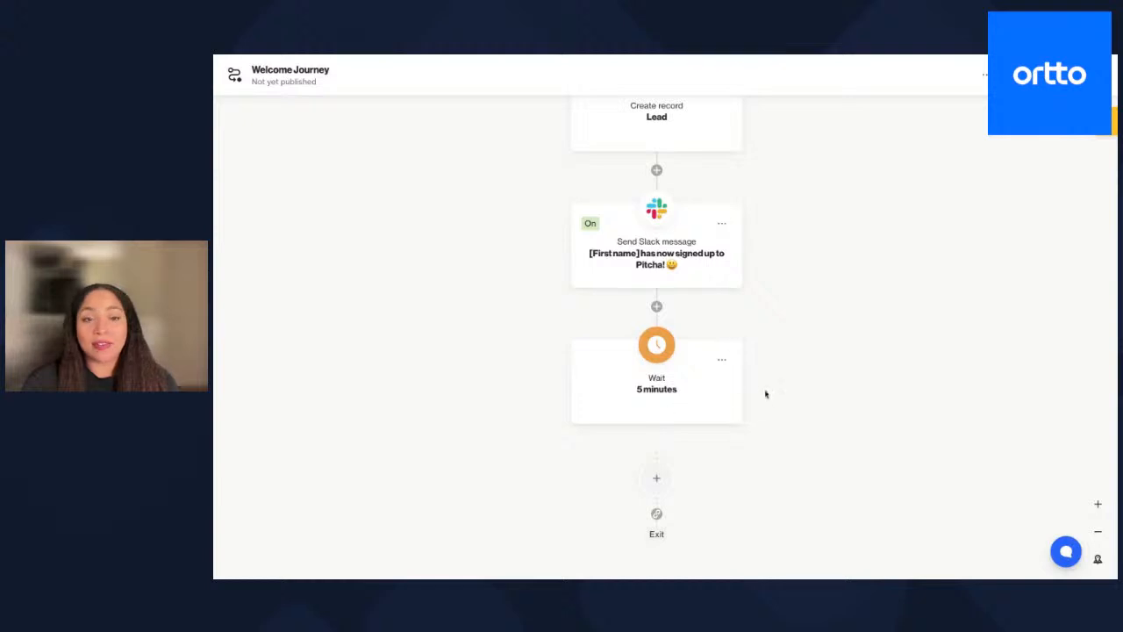
Step: Add a duplicate of the existing Welcome to Pitcha email from the Welcome Journey after the 5-minute delay
left_click_drag(770, 408, 770, 316)
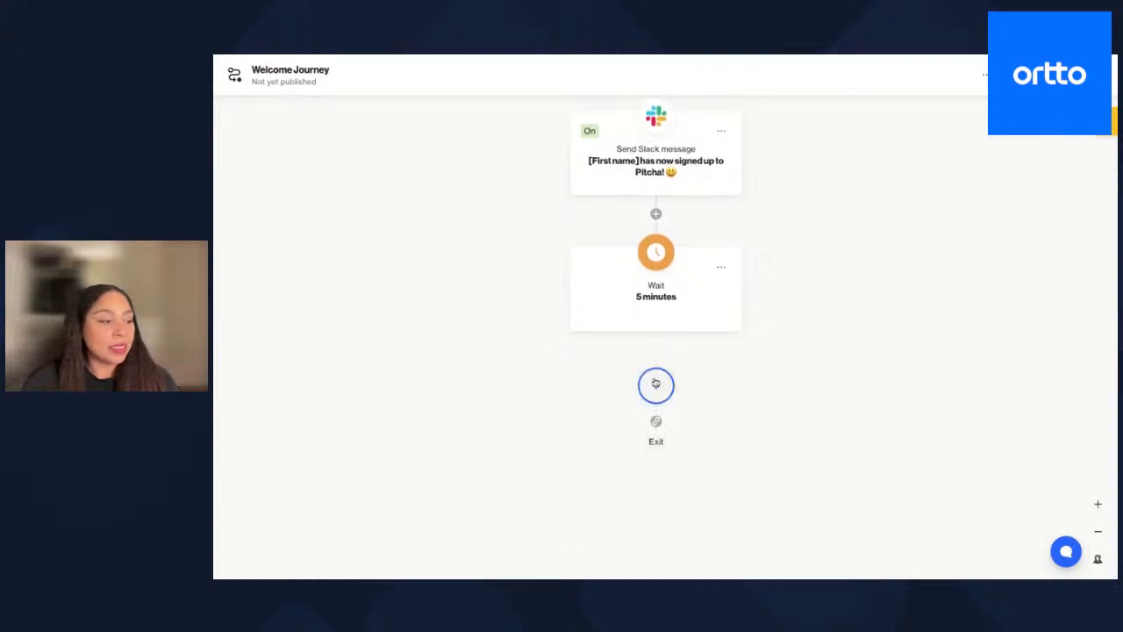
left_click(656, 384)
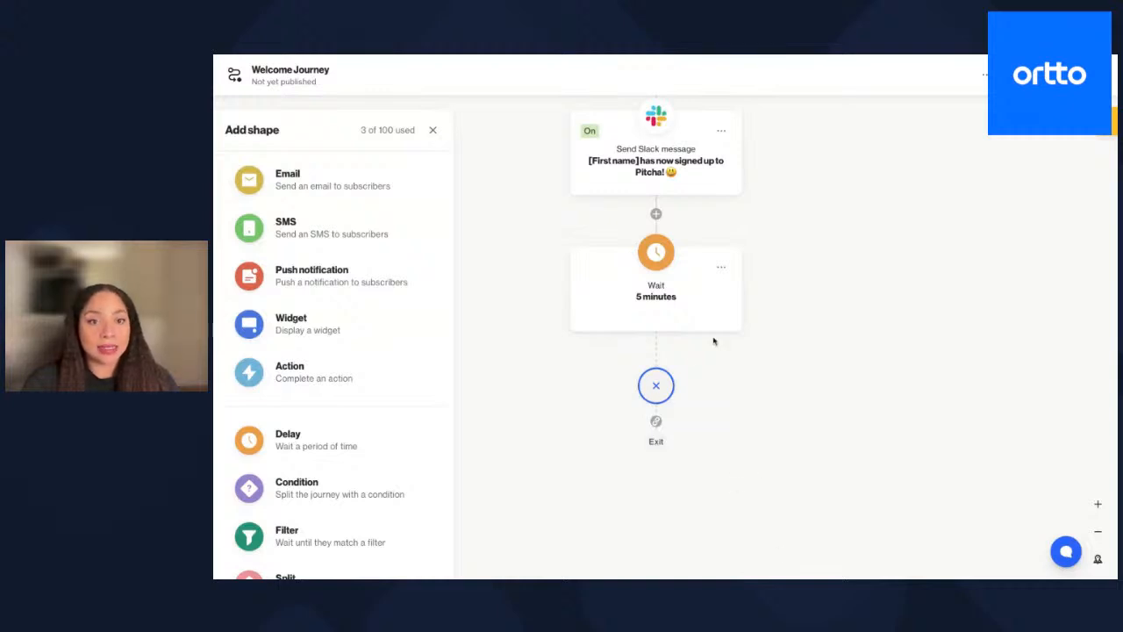
left_click(342, 194)
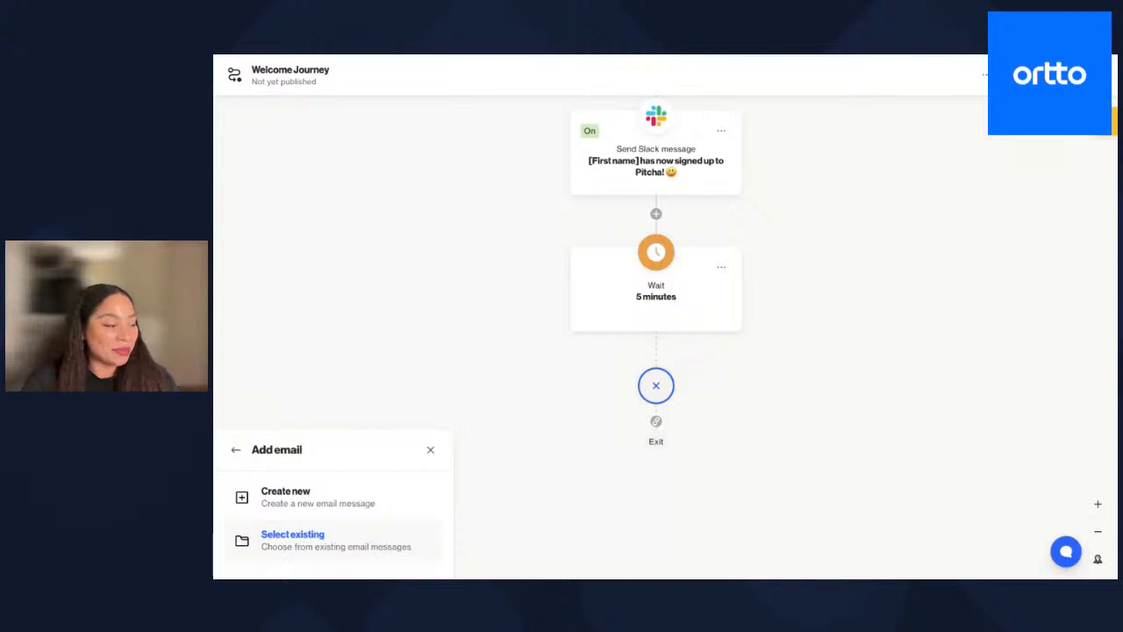
left_click(317, 542)
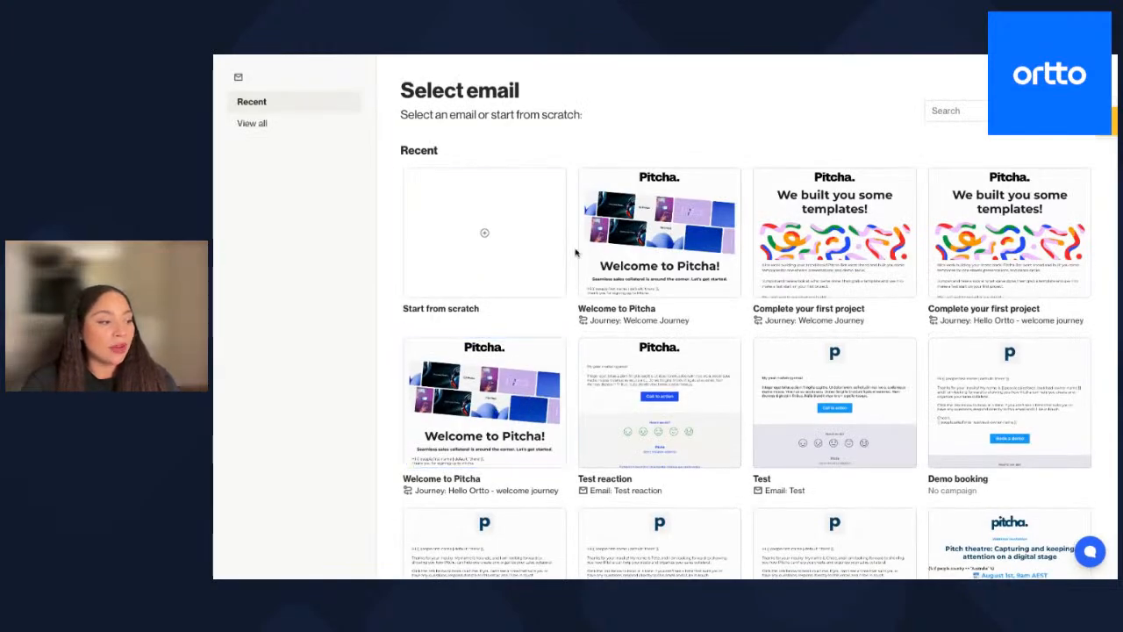
left_click(686, 243)
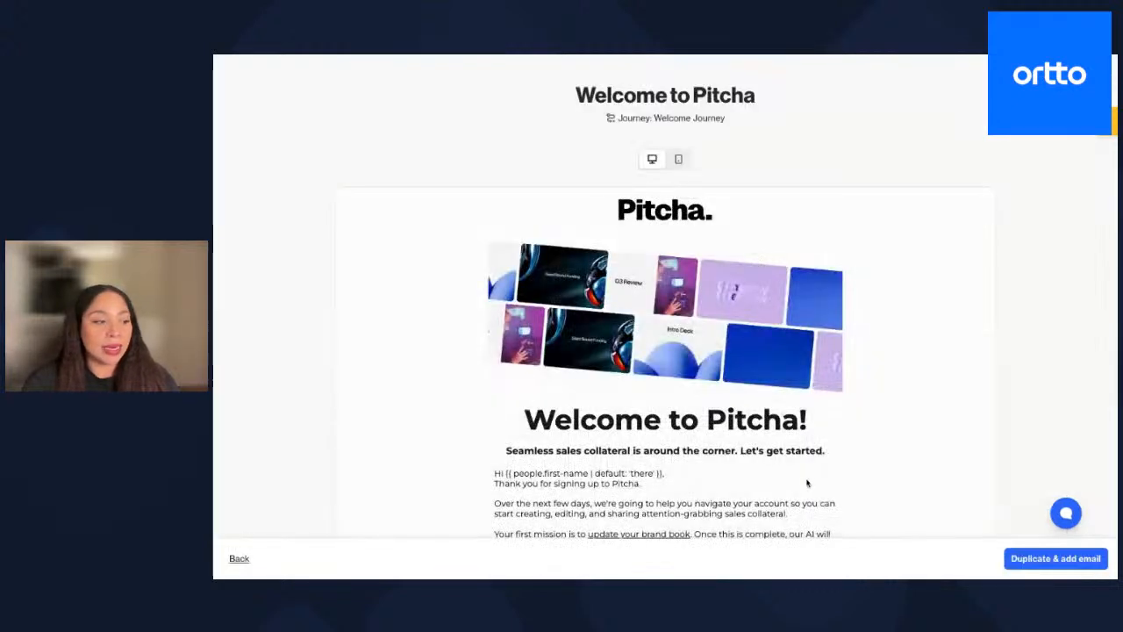
left_click(1075, 558)
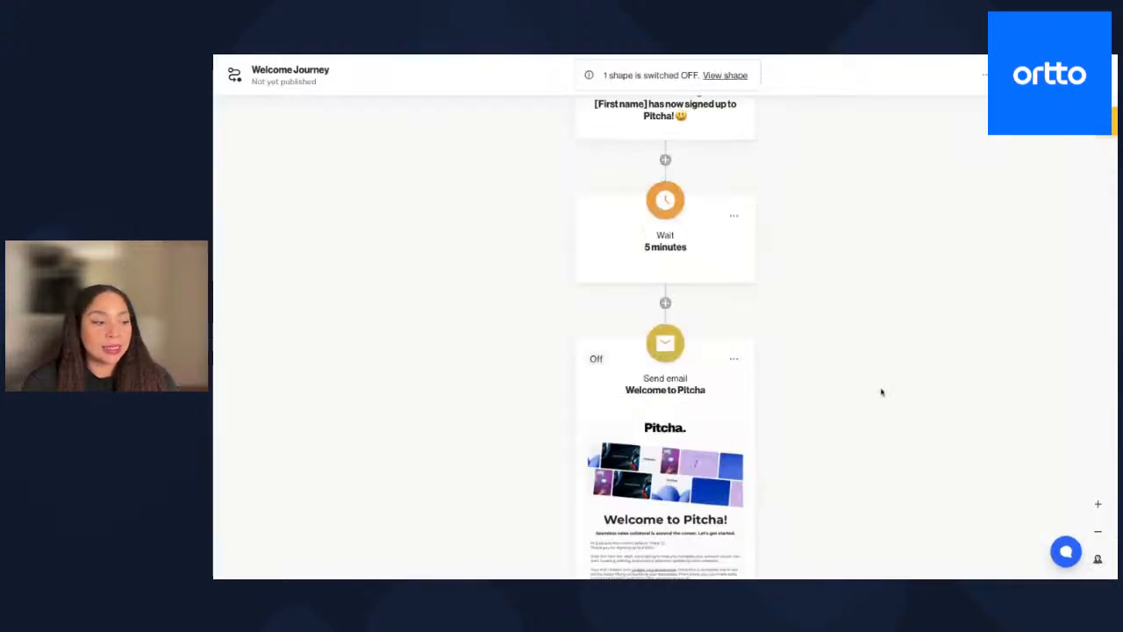
Step: Open the Welcome to Pitcha email after the 5-minute delay for editing
scroll(882, 392, "down", 3)
left_click(736, 211)
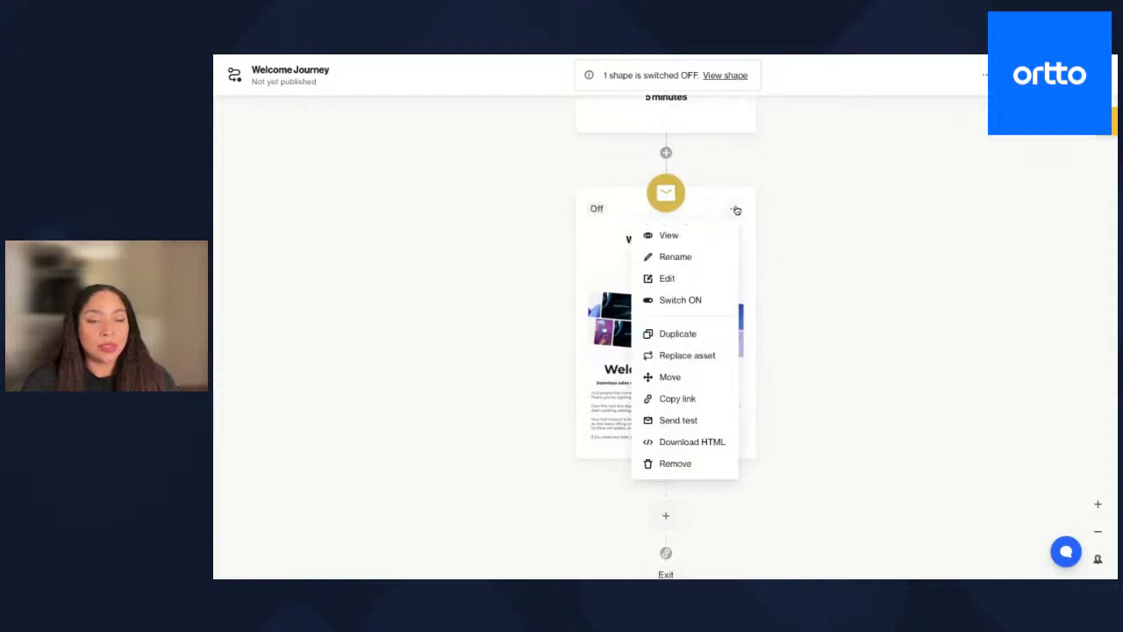
left_click(701, 278)
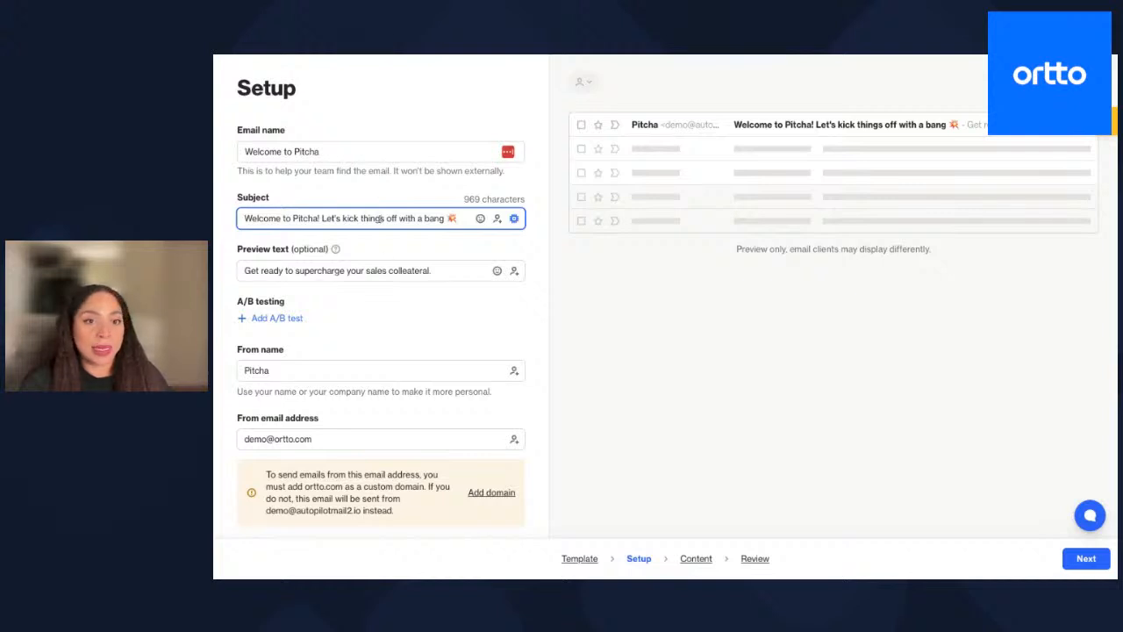
Step: Remove "a bang 💥" from the end of the subject and apply the suggested subject "Welcome to Pitcha! Let's kick things off with a bang! 💥"
left_click(446, 219)
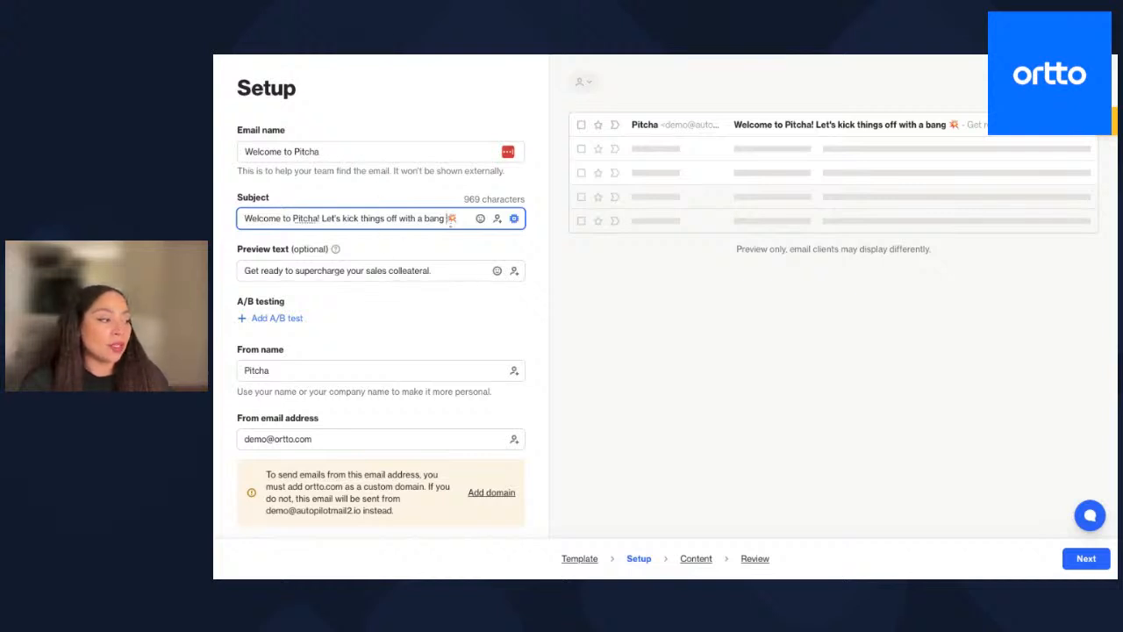
key("BackSpace")
key("BackSpace")
key("BackSpace")
key("BackSpace")
key("BackSpace")
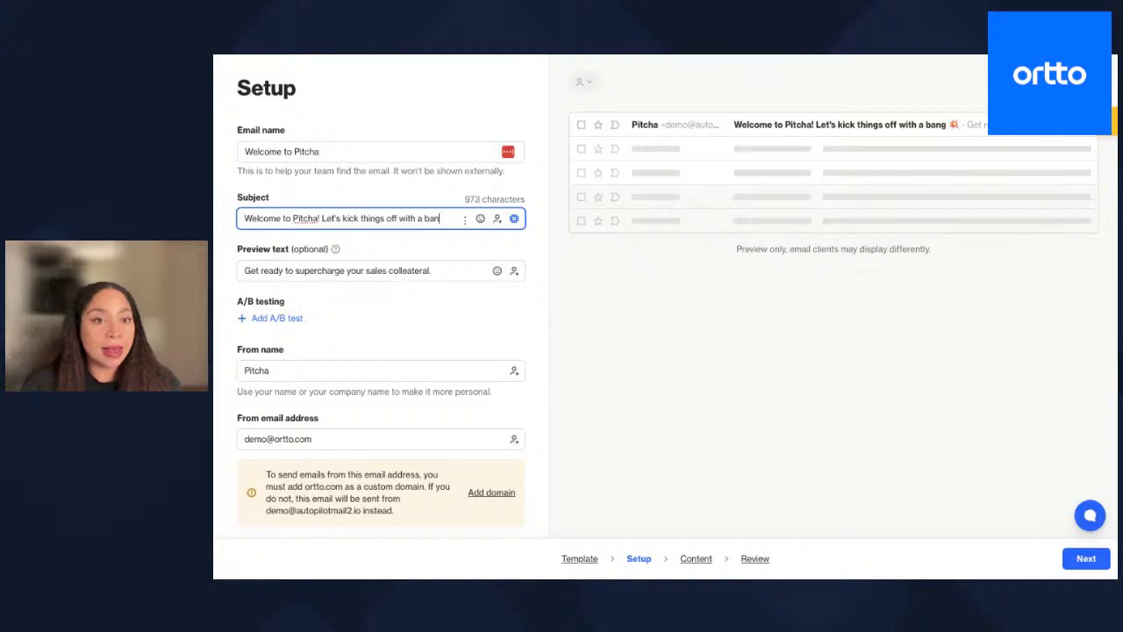
key("BackSpace")
key("BackSpace")
key("BackSpace")
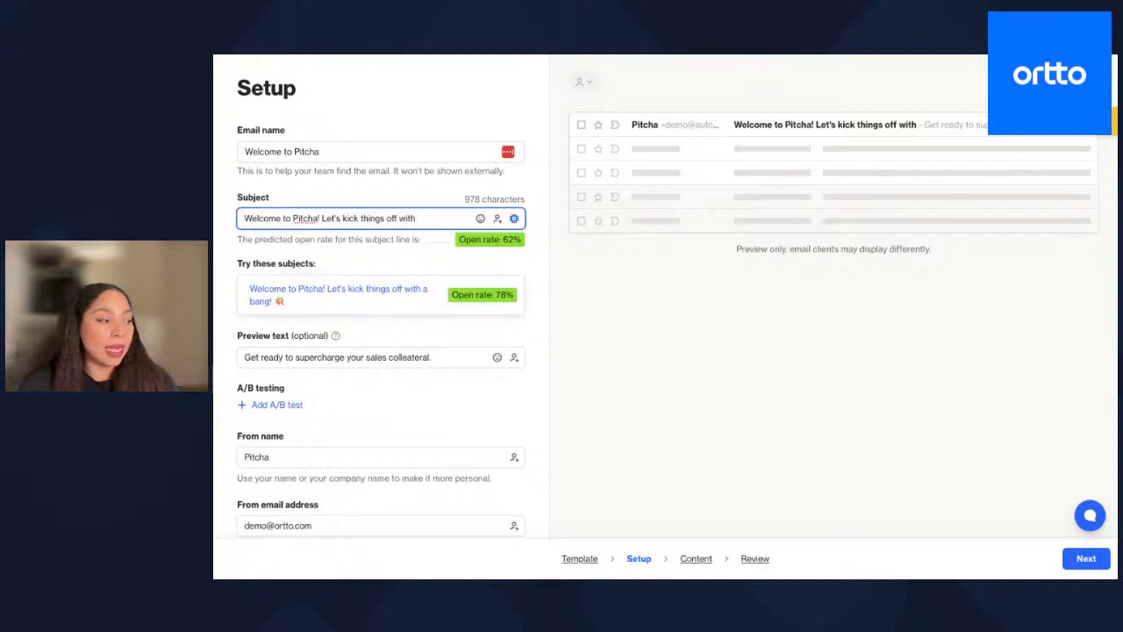
left_click(419, 303)
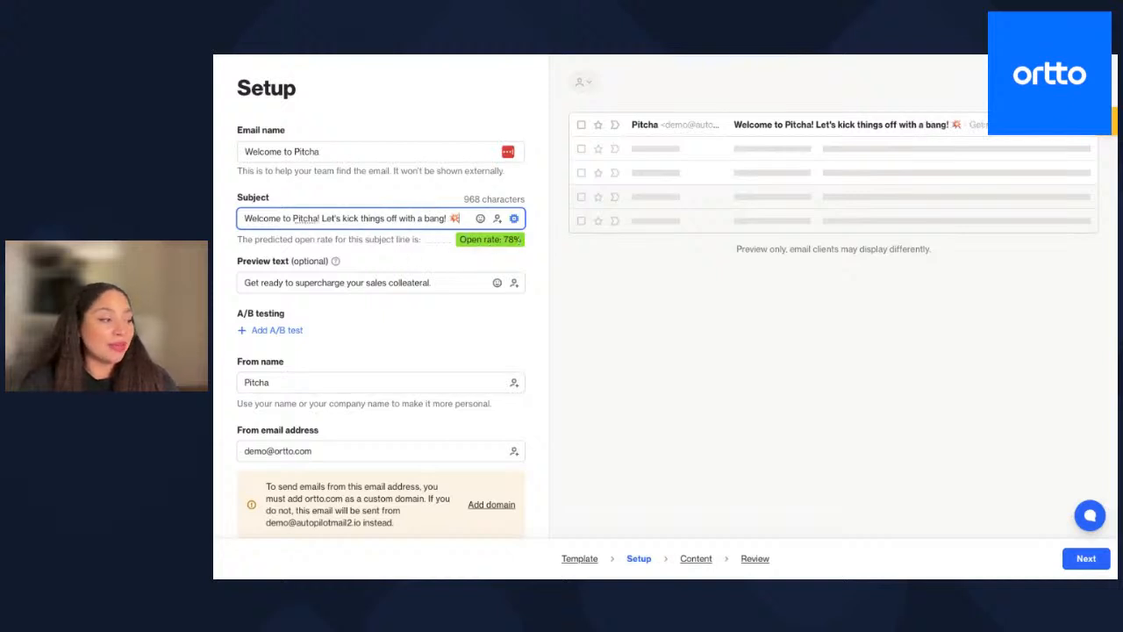
Step: Examine the email's sender, transactional and receive-frequency settings, and show its advanced delivery, tracking and reaction options
scroll(495, 322, "down", 1)
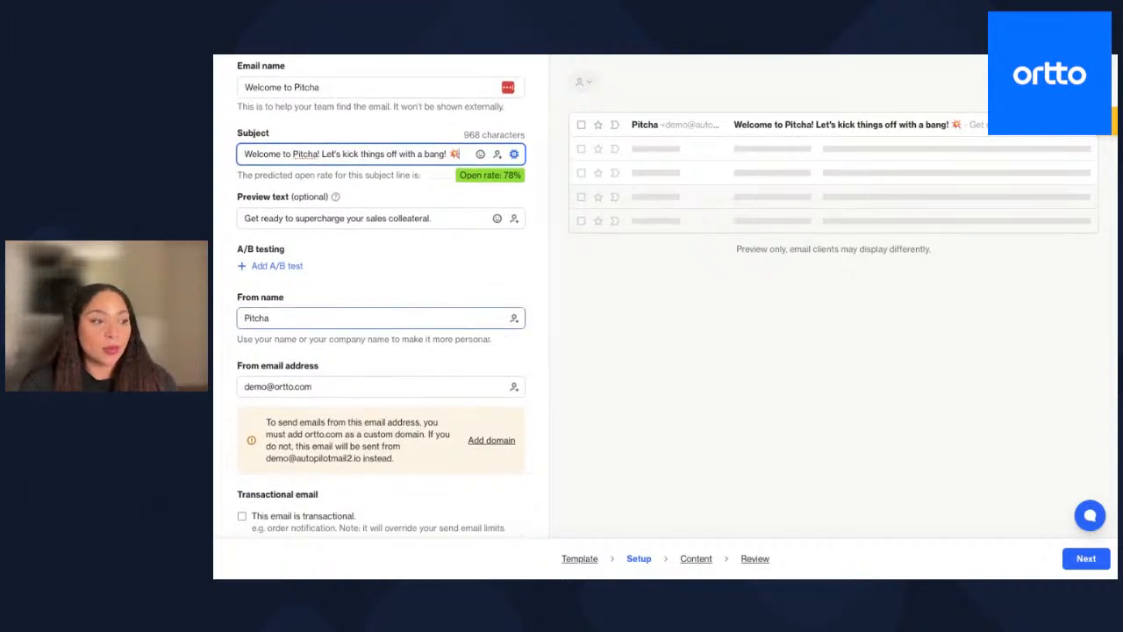
scroll(365, 238, "down", 1)
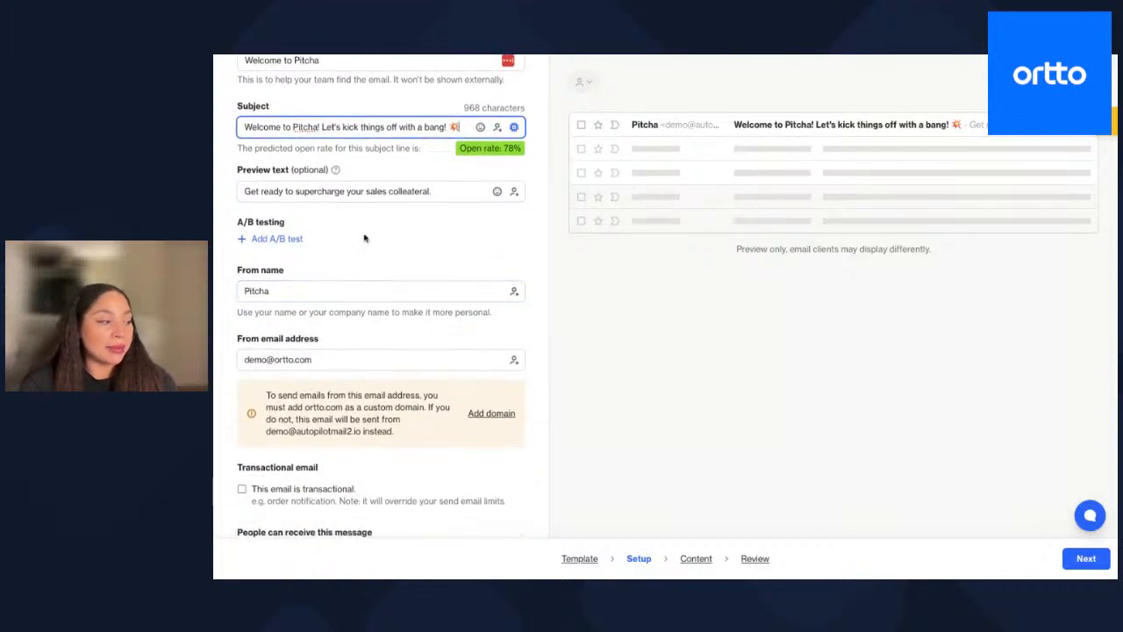
scroll(358, 351, "down", 1)
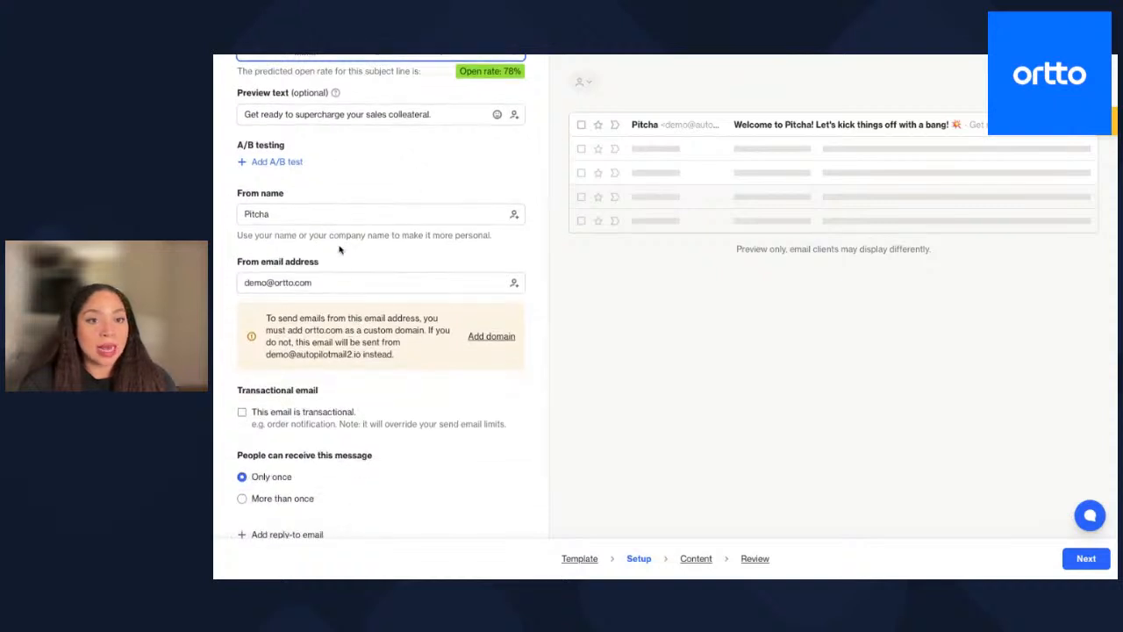
scroll(316, 298, "down", 1)
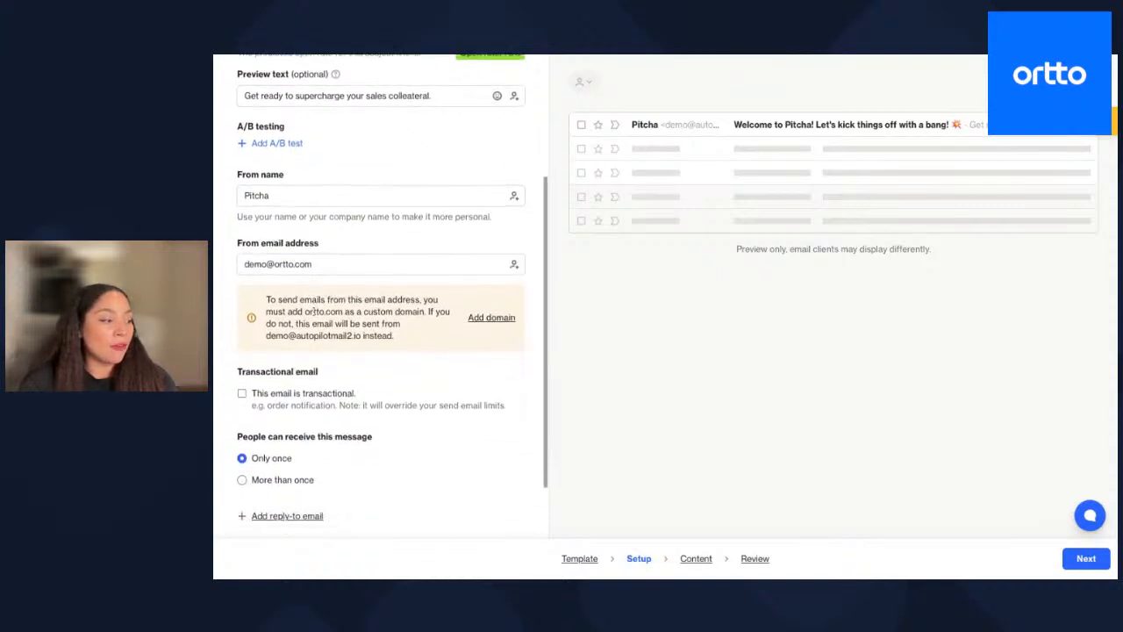
scroll(313, 308, "down", 1)
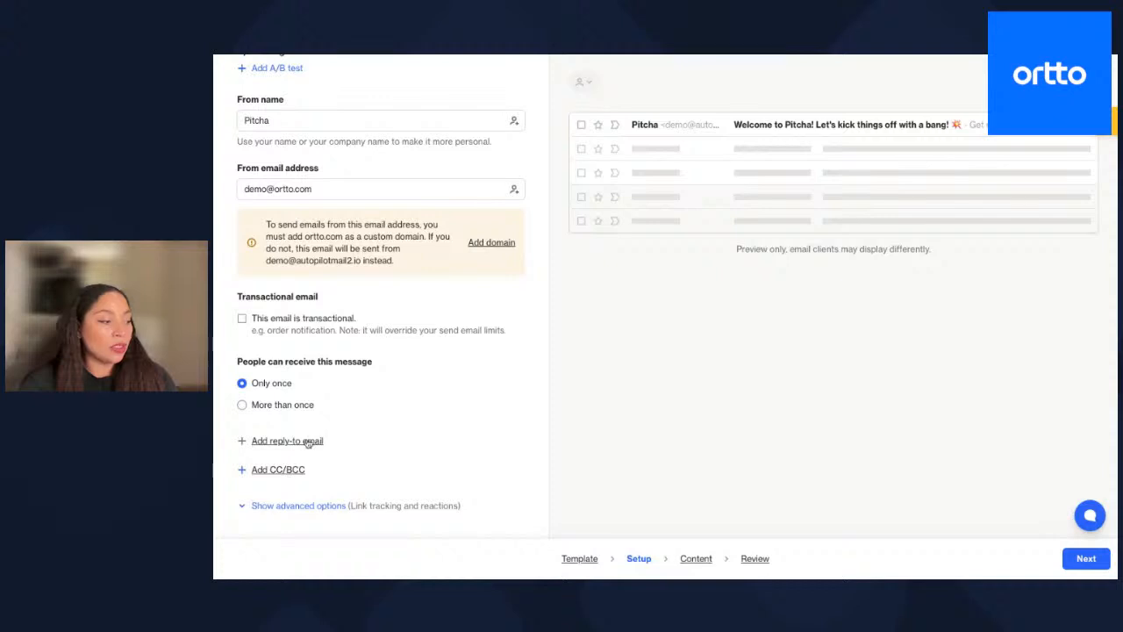
left_click(323, 507)
scroll(380, 448, "down", 3)
scroll(380, 448, "down", 4)
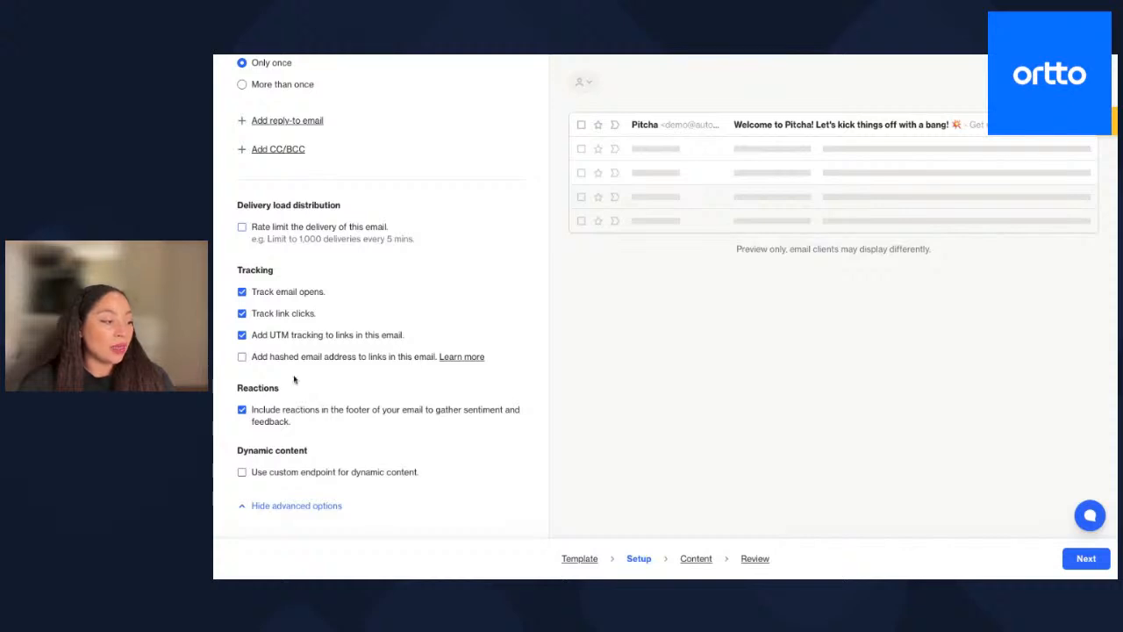
Step: Enable the custom endpoint for dynamic content and look over its JSON URL, HTTP method and request type settings
left_click(243, 473)
scroll(282, 474, "down", 2)
scroll(282, 474, "down", 2)
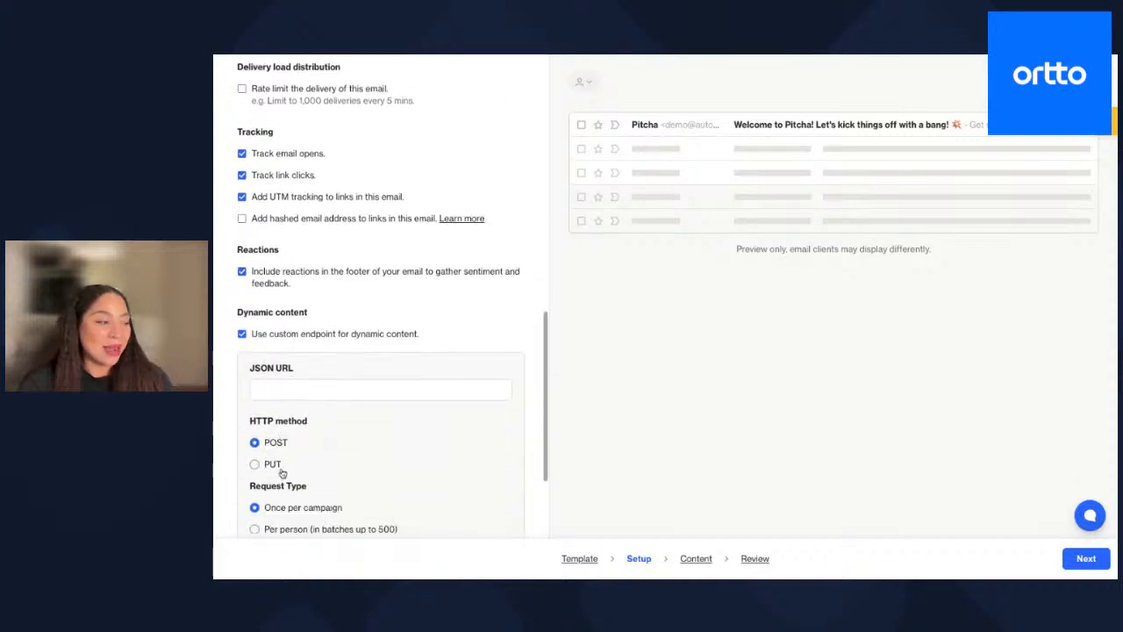
scroll(381, 351, "up", 2)
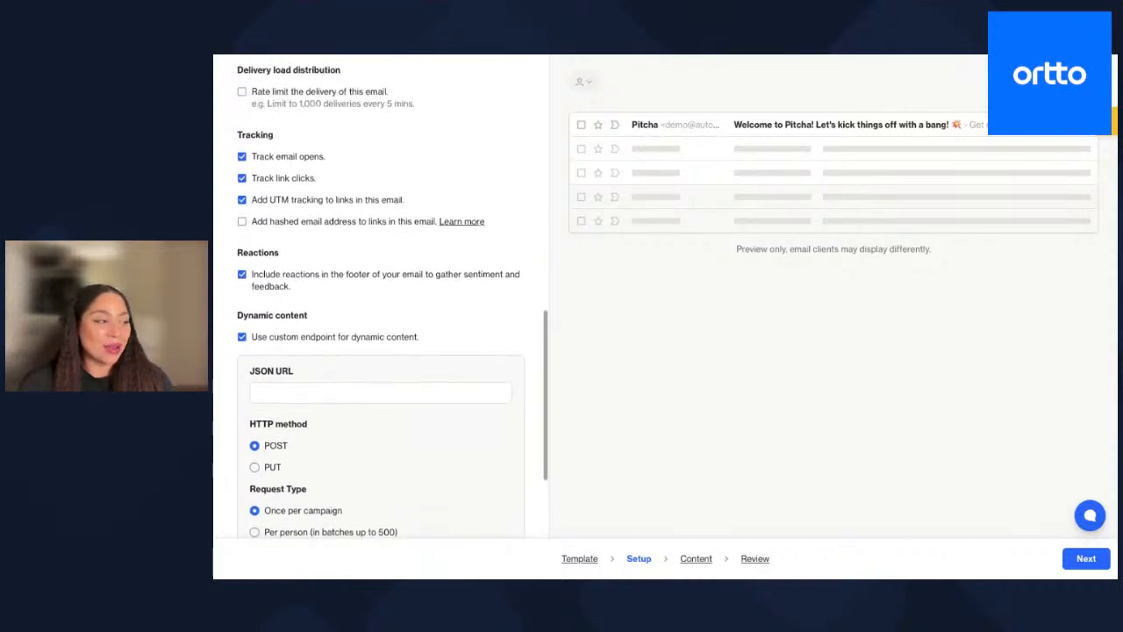
scroll(381, 351, "down", 3)
scroll(381, 351, "up", 5)
scroll(486, 226, "up", 10)
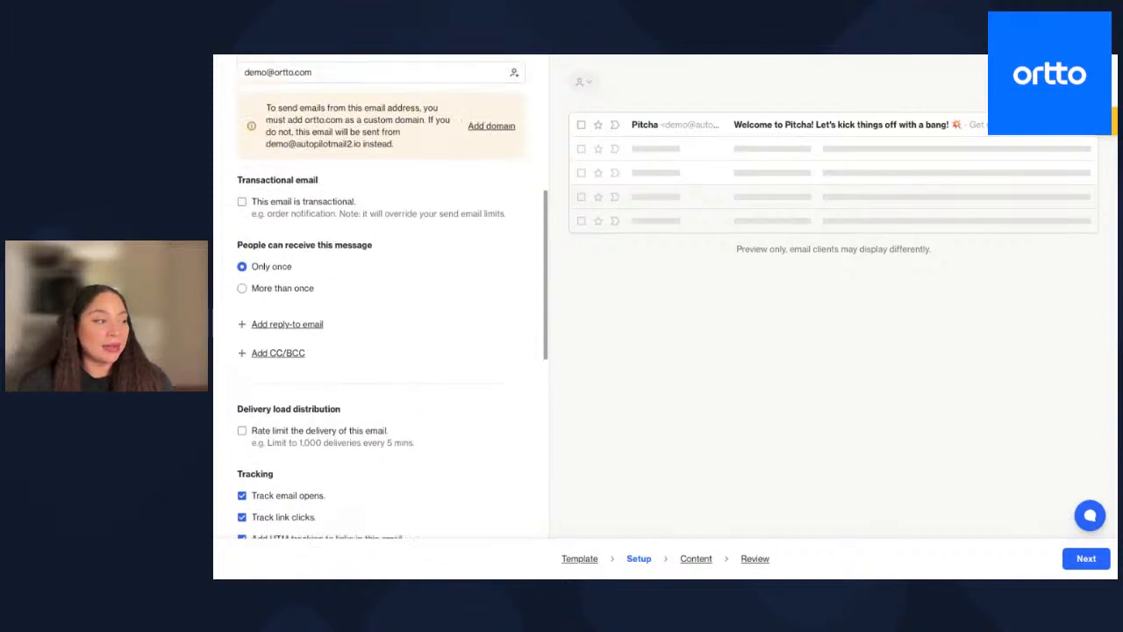
scroll(486, 226, "up", 2)
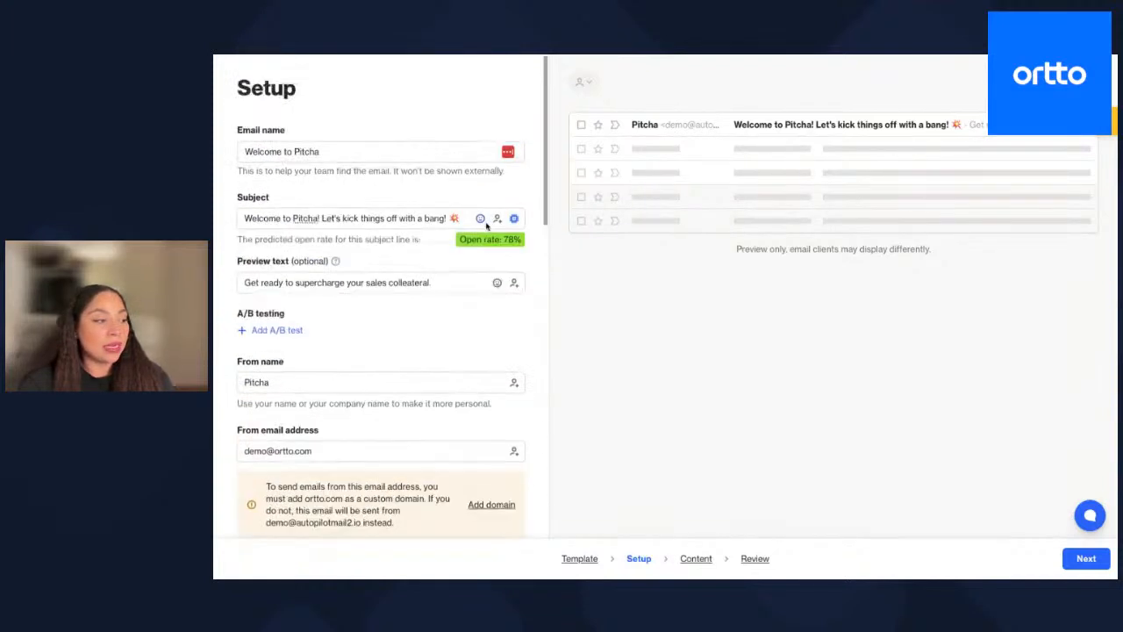
Step: Try to continue to the email content, and turn the custom endpoint for dynamic content back off
left_click(700, 563)
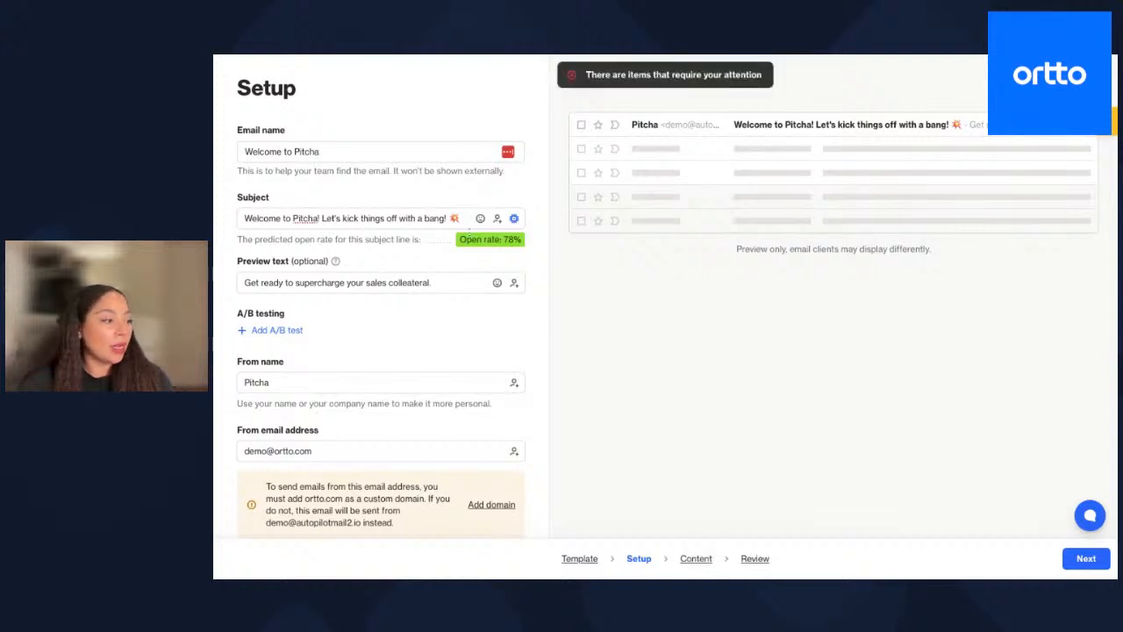
scroll(461, 371, "down", 12)
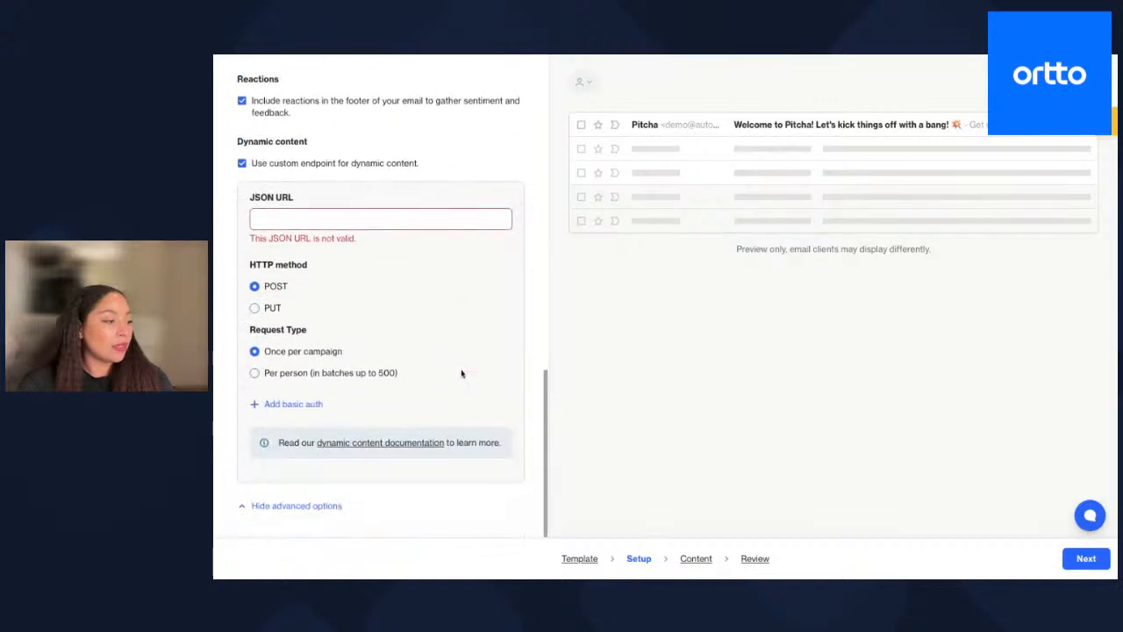
scroll(461, 374, "up", 1)
scroll(462, 374, "down", 1)
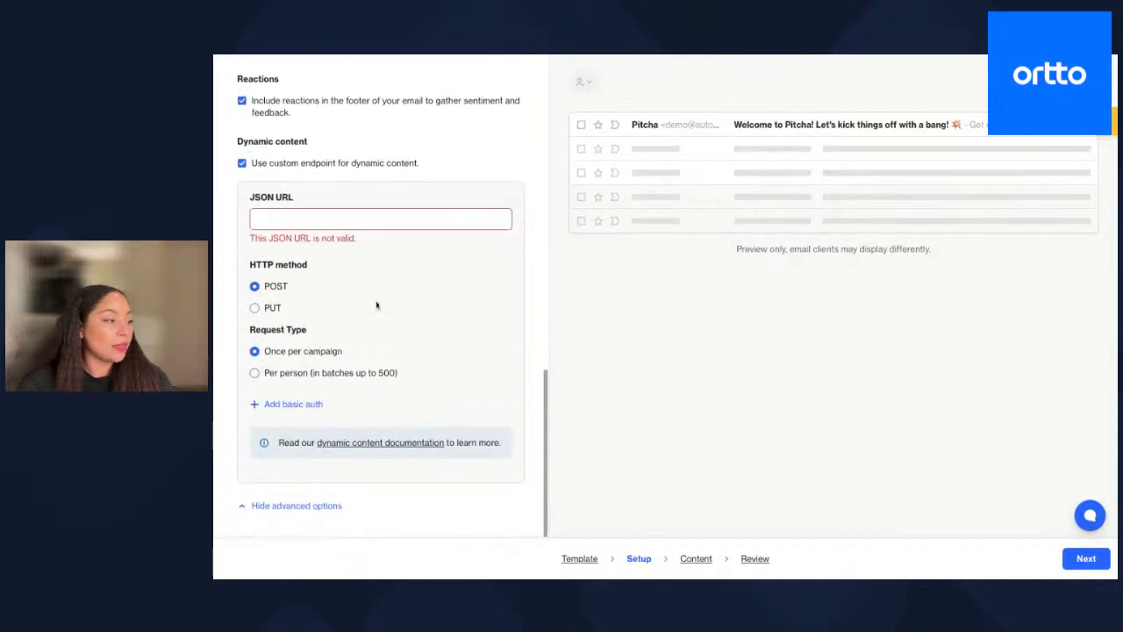
left_click(242, 164)
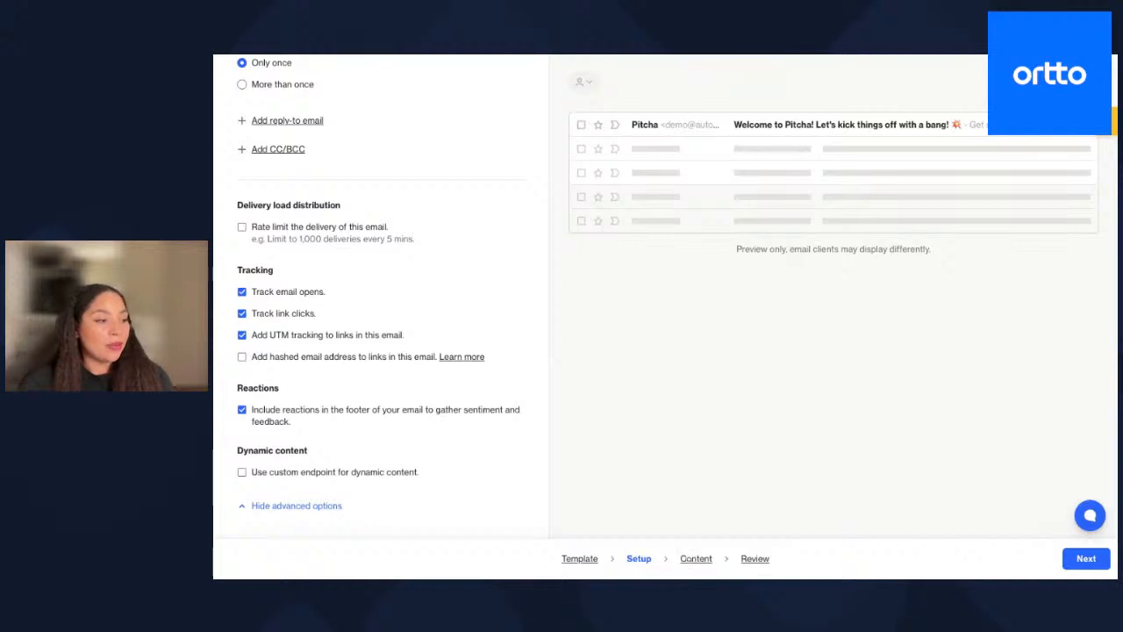
Step: Check the email's content and review summary, and exit to the journey with the email saved as a draft
left_click(696, 559)
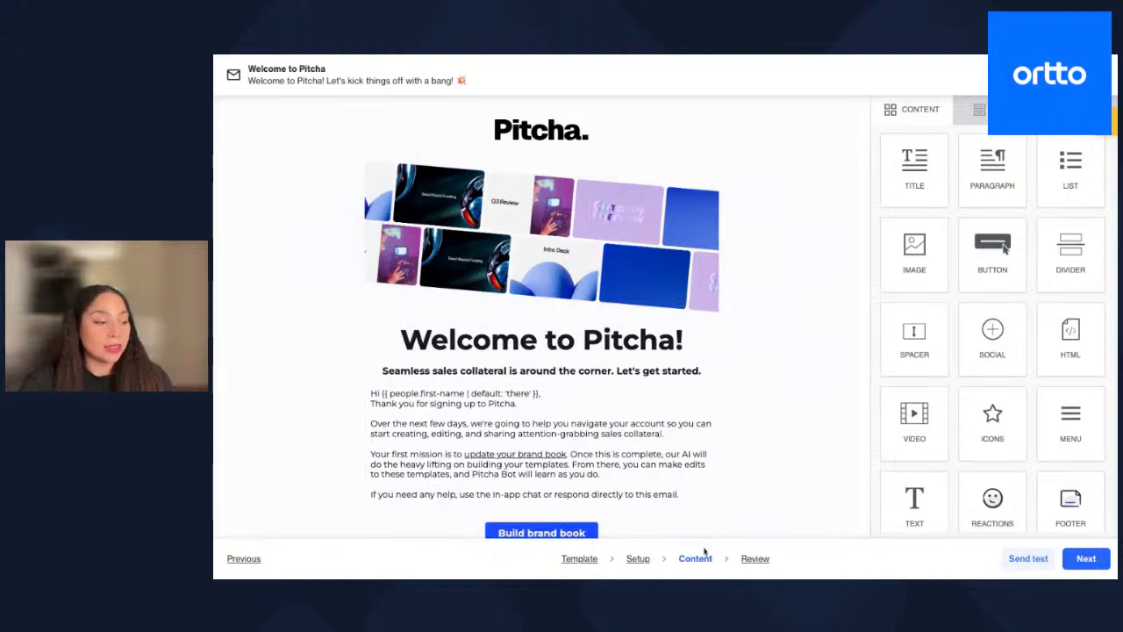
left_click(764, 560)
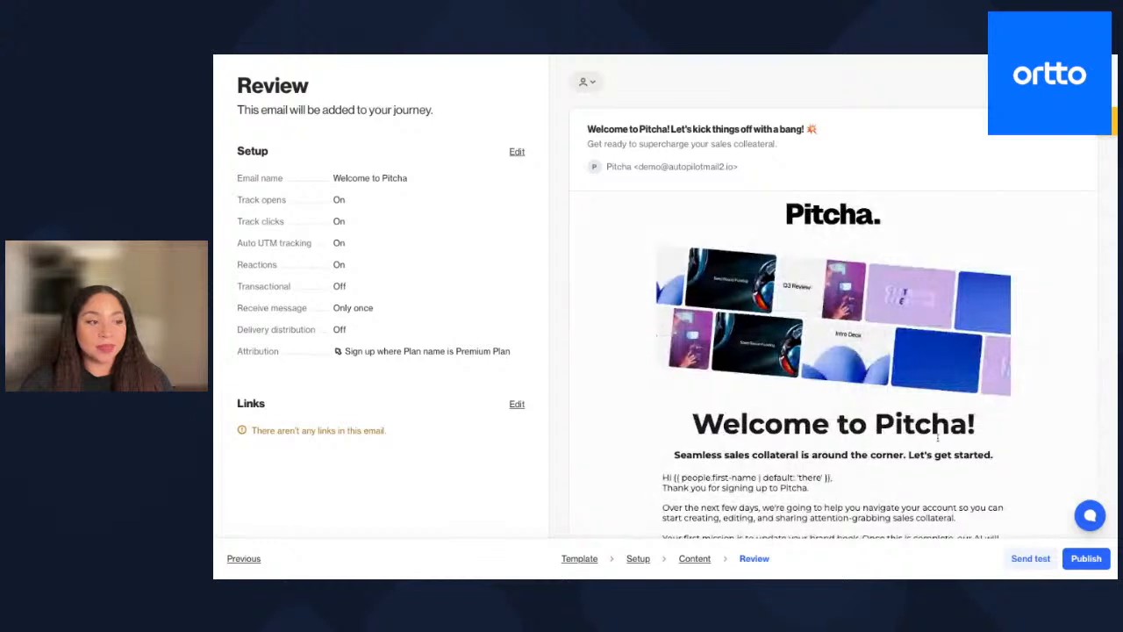
left_click(1096, 81)
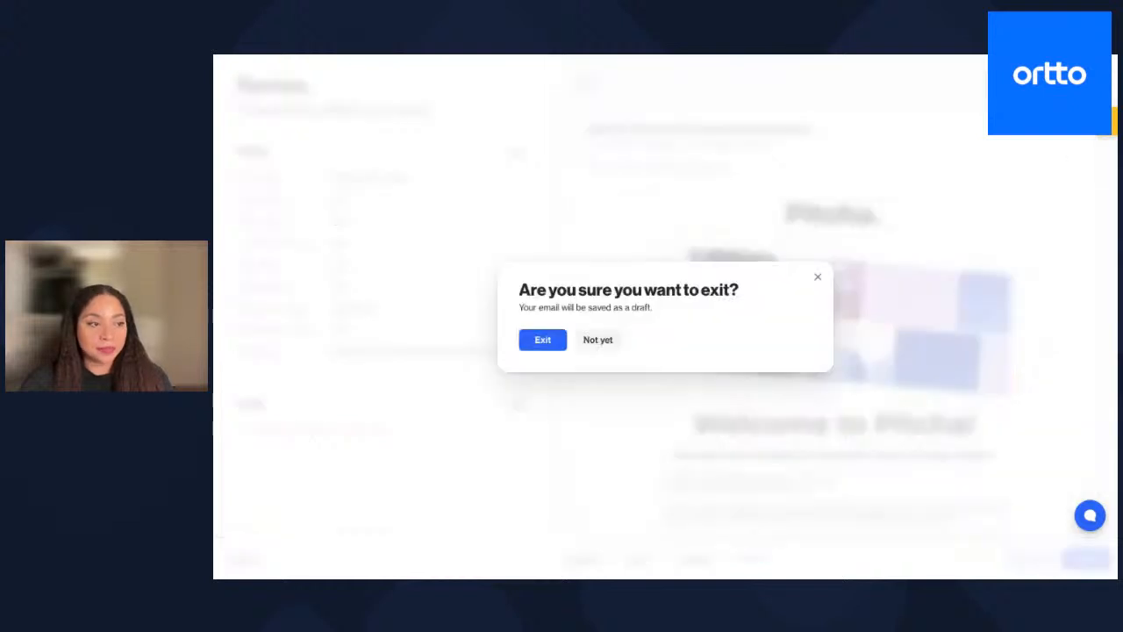
left_click(543, 340)
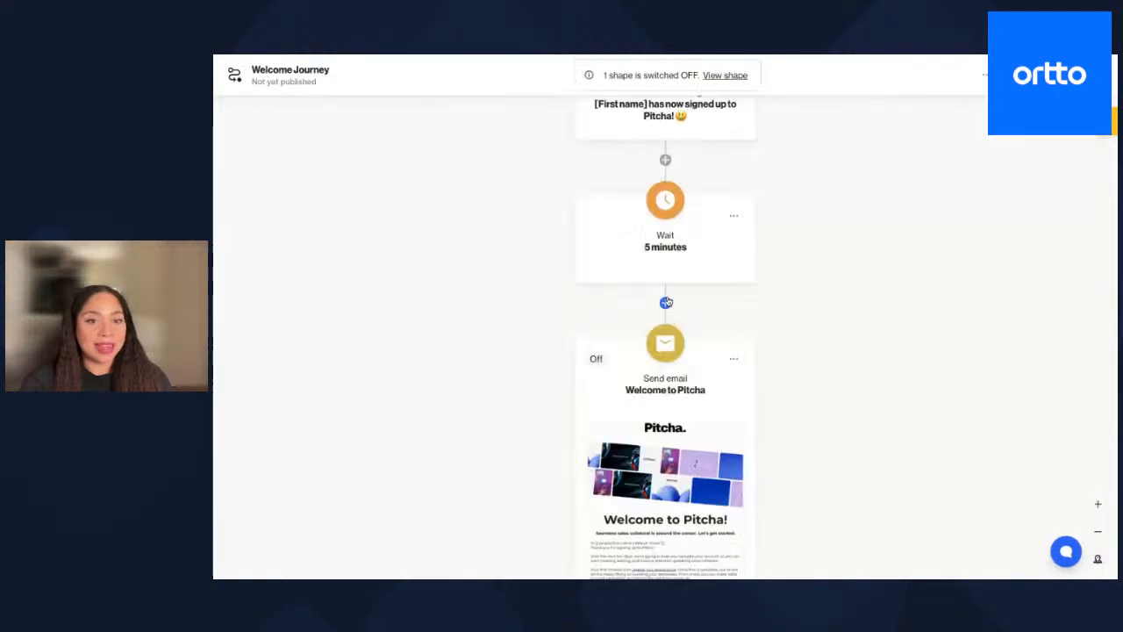
Step: Add a relative delay of 3 days after the Welcome to Pitcha email
left_click_drag(531, 464, 527, 325)
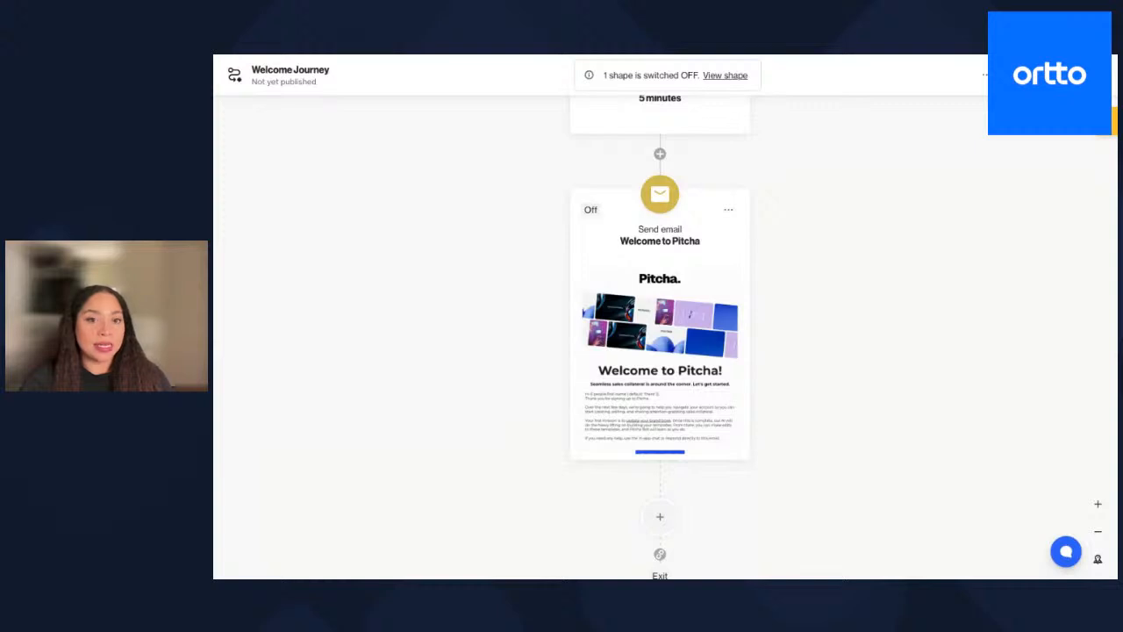
scroll(945, 409, "down", 1)
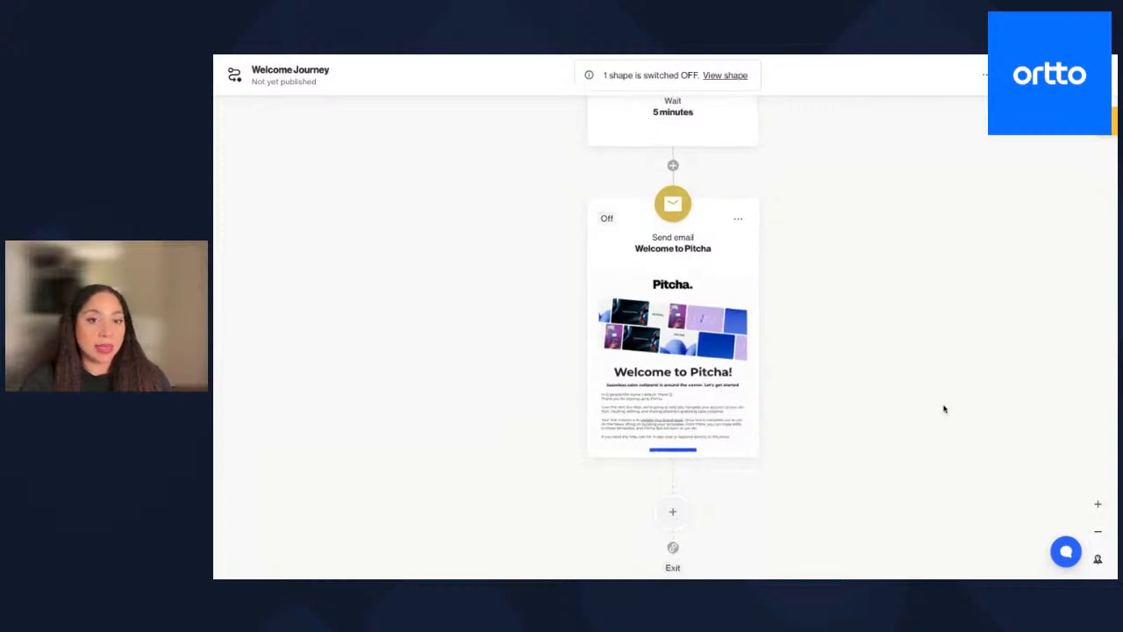
left_click_drag(944, 409, 933, 308)
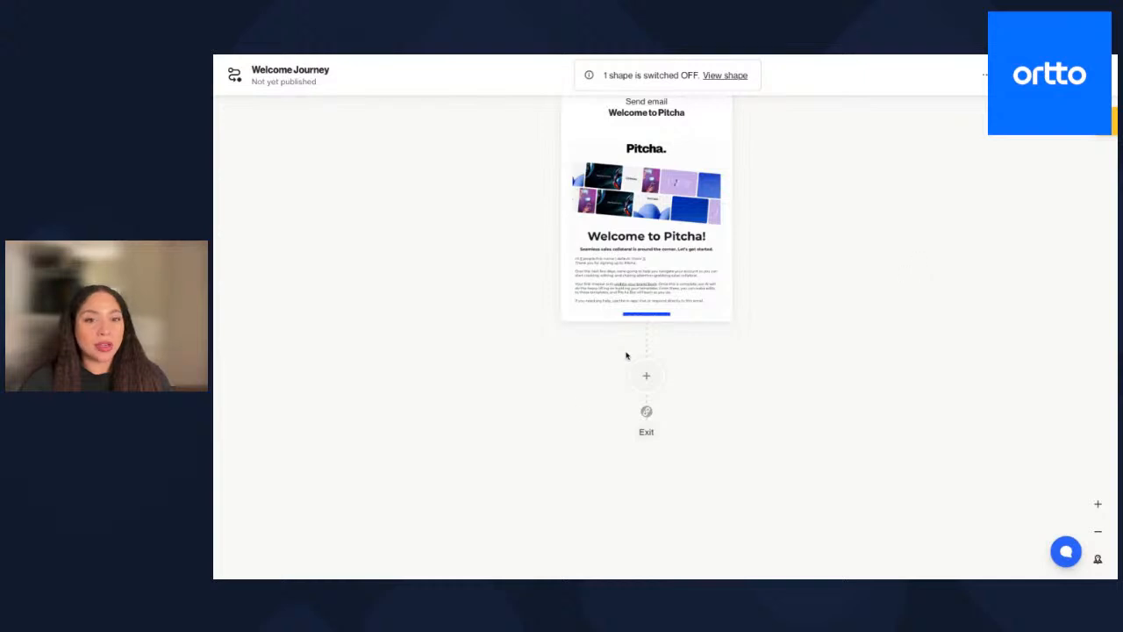
left_click(653, 379)
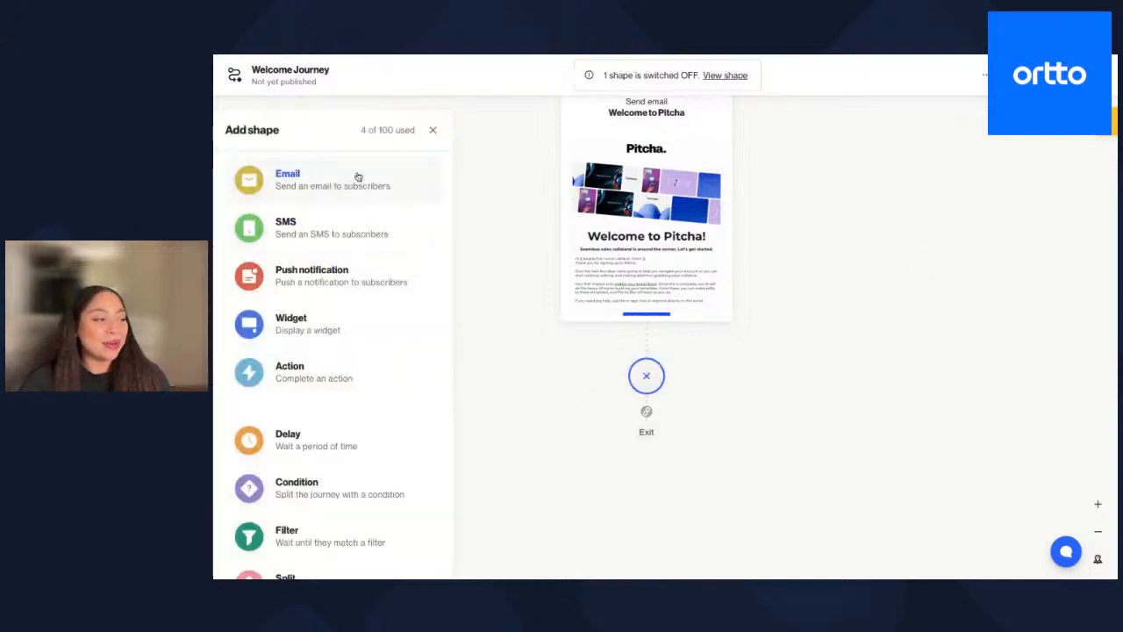
left_click(293, 450)
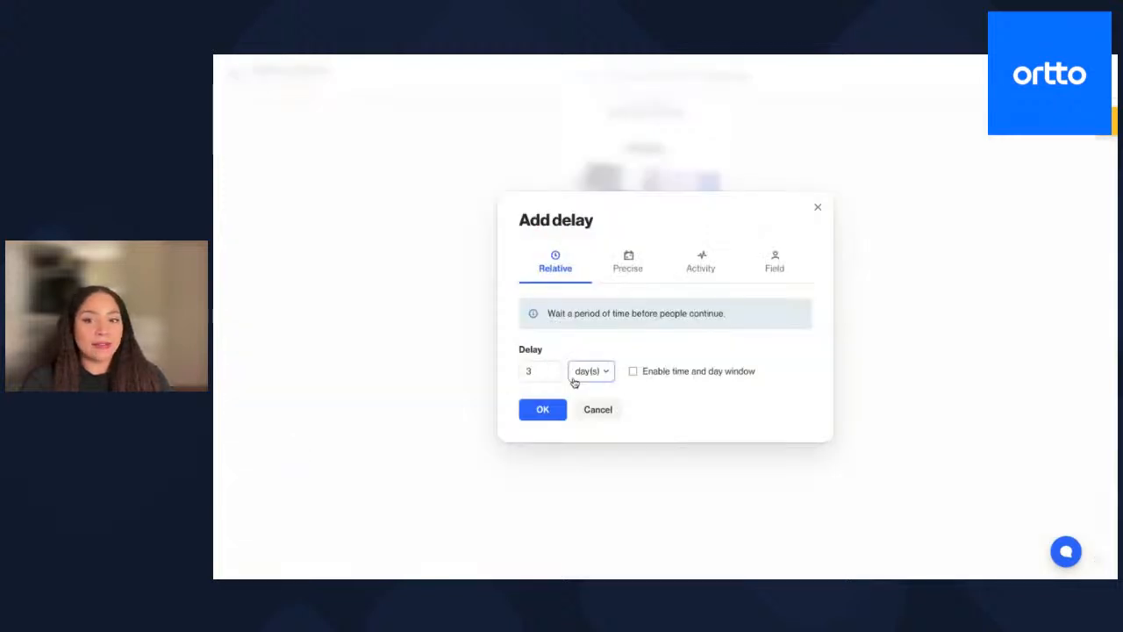
left_click(546, 410)
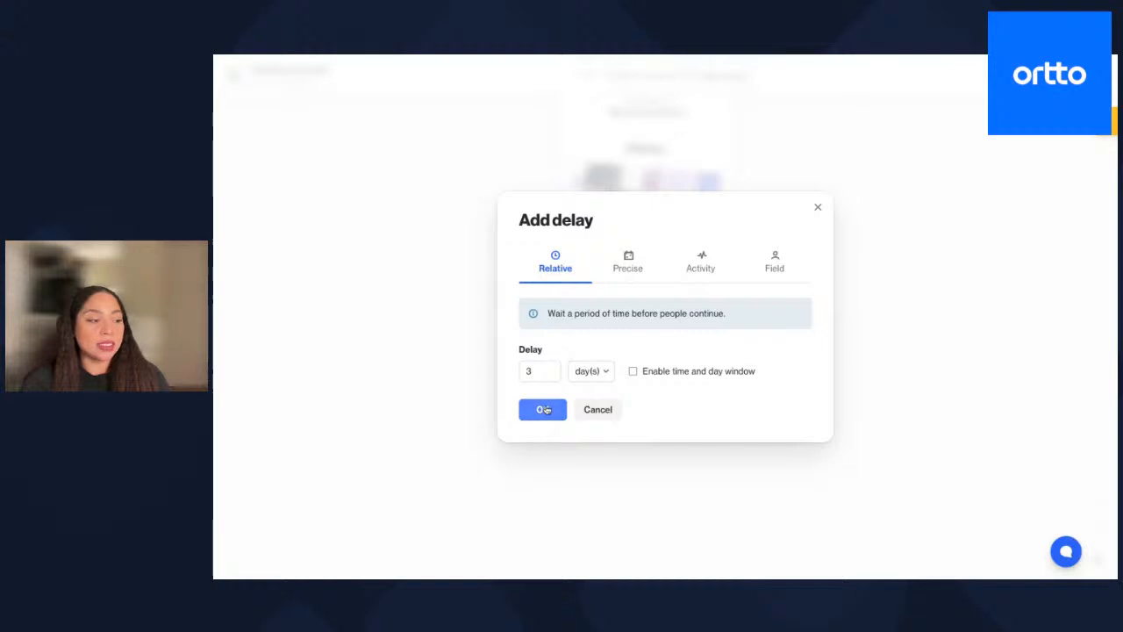
Step: Add a true/false condition after the 3-day wait
left_click_drag(546, 524, 546, 394)
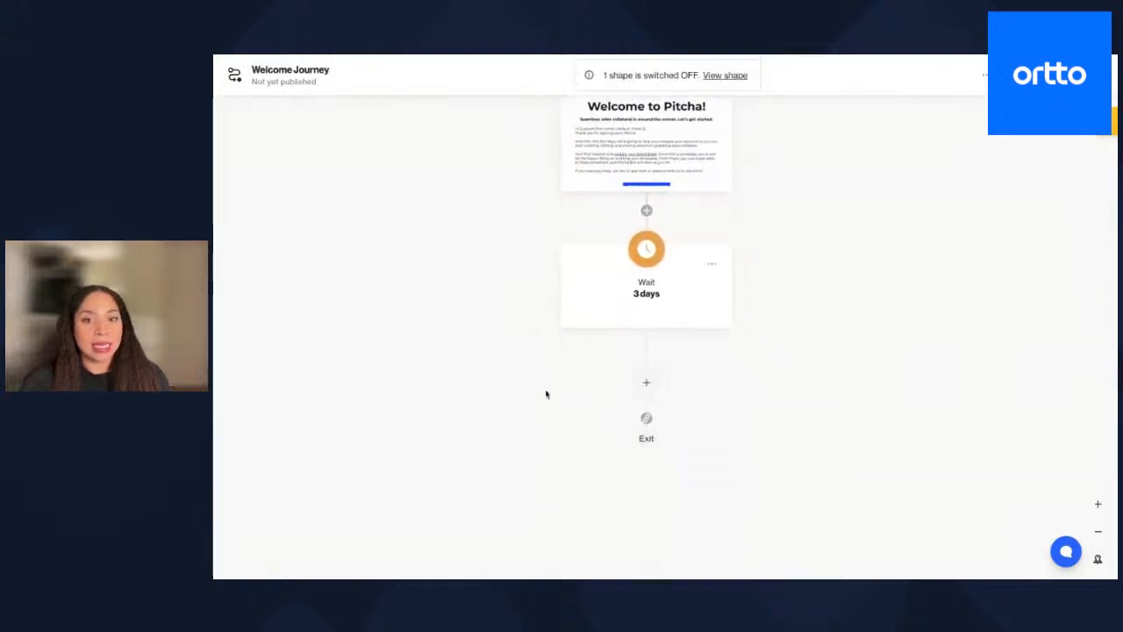
left_click(646, 383)
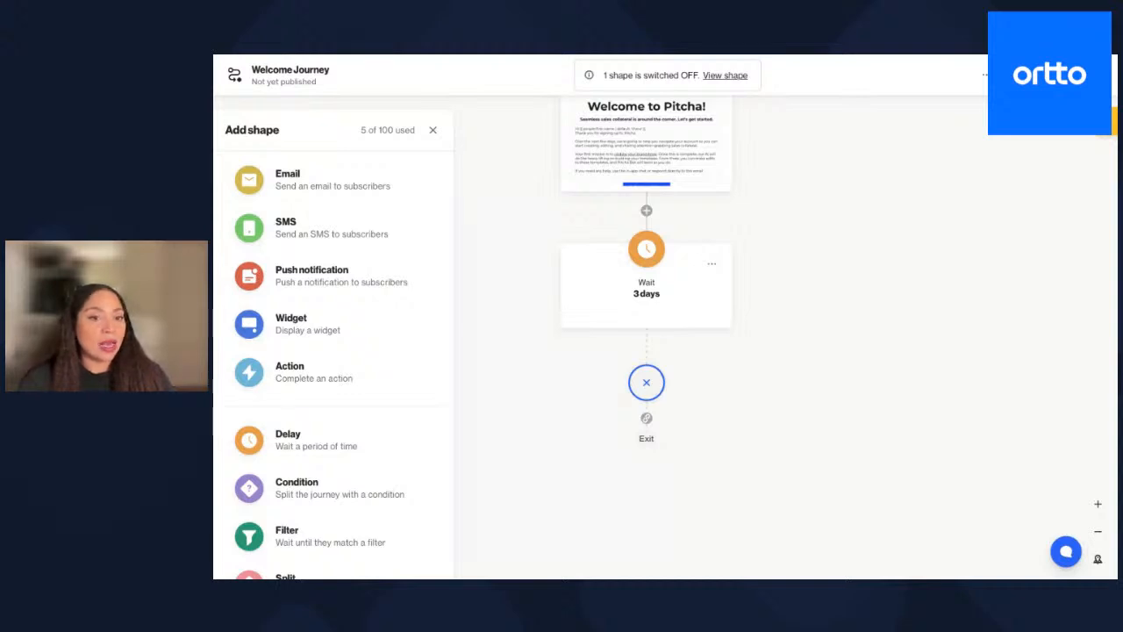
scroll(261, 518, "down", 1)
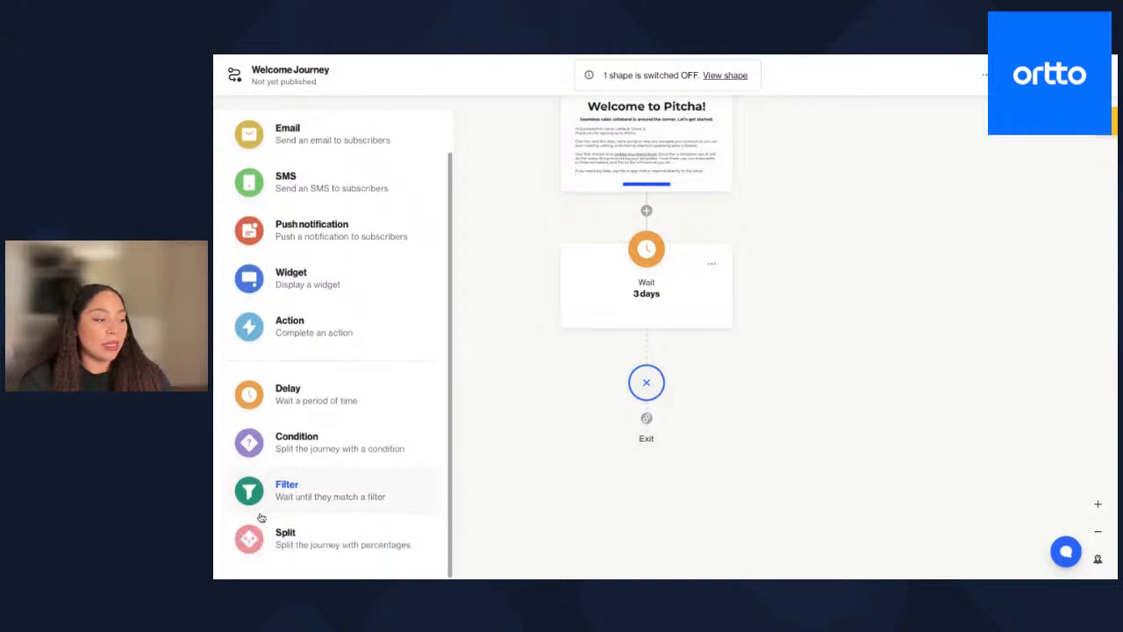
left_click(305, 447)
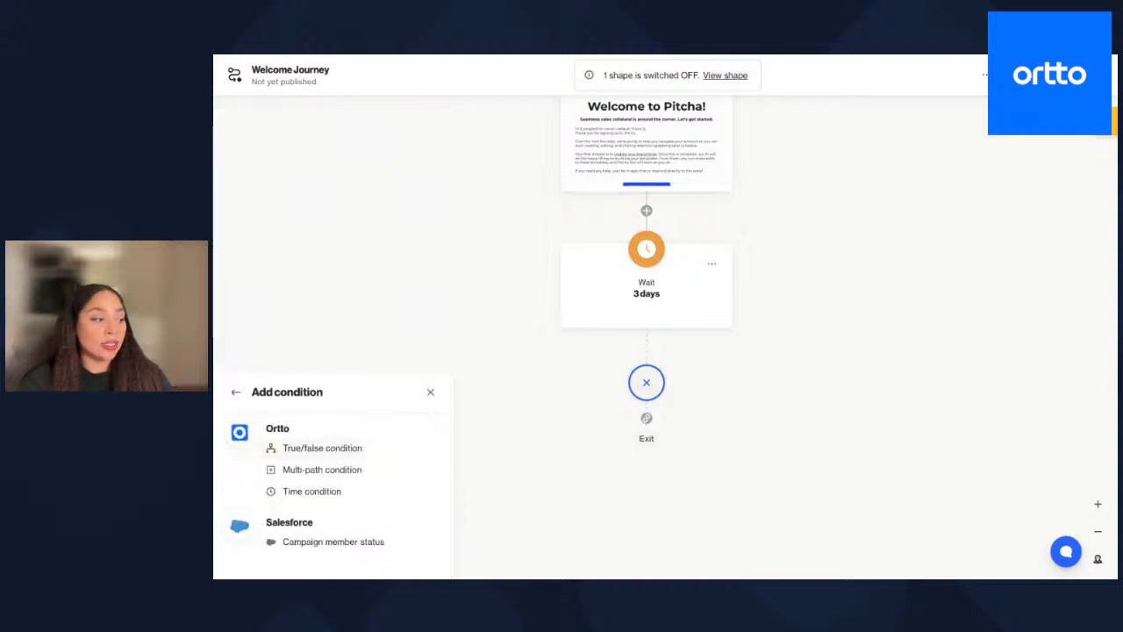
left_click(313, 449)
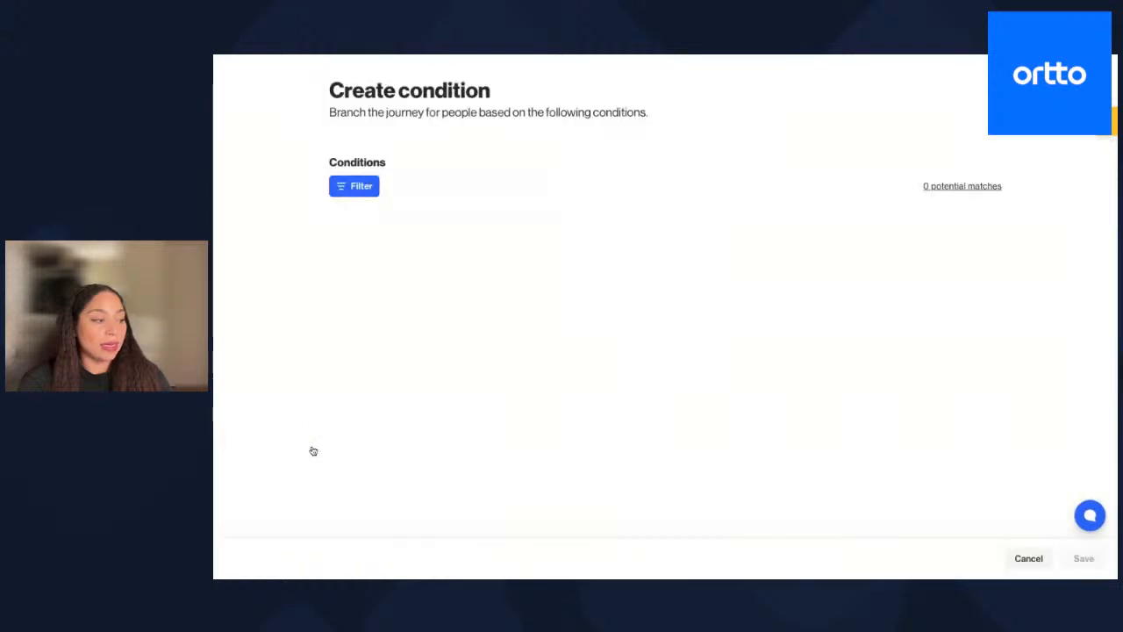
Step: Set the condition to Brand book updated has occurred since starting their journey, and save it with the suggested title
left_click(361, 186)
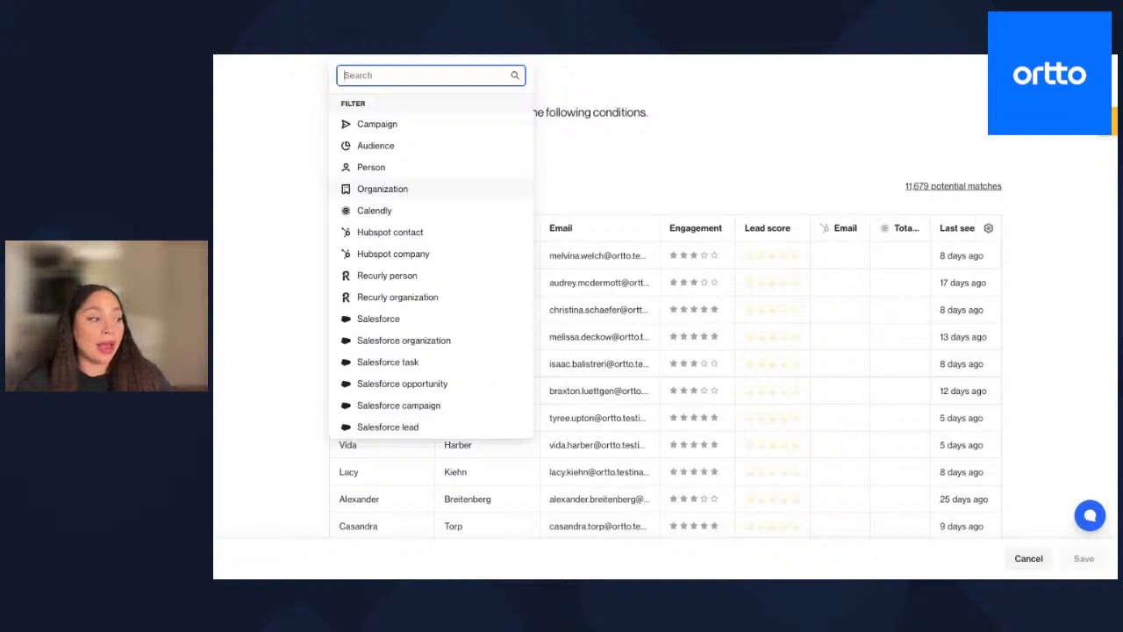
type("bran")
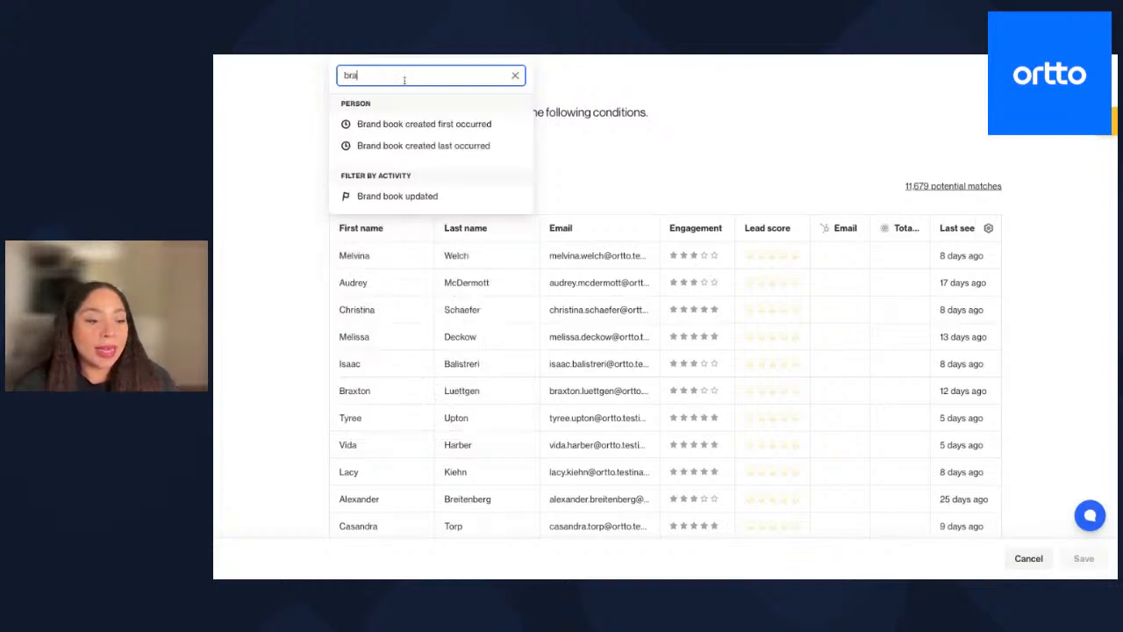
left_click(378, 198)
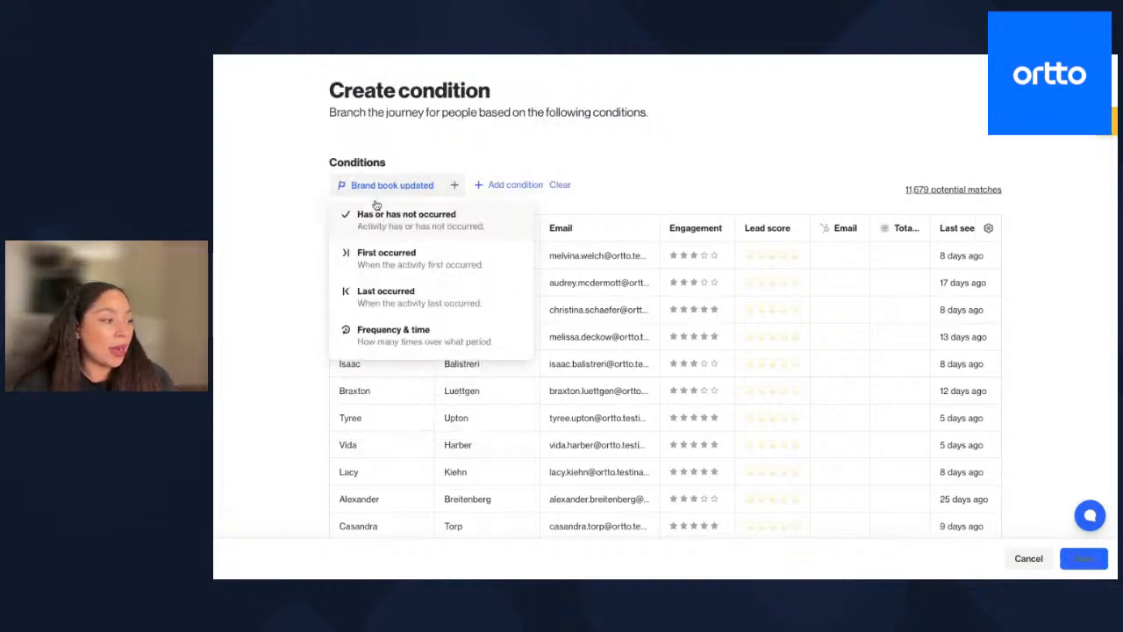
left_click(432, 217)
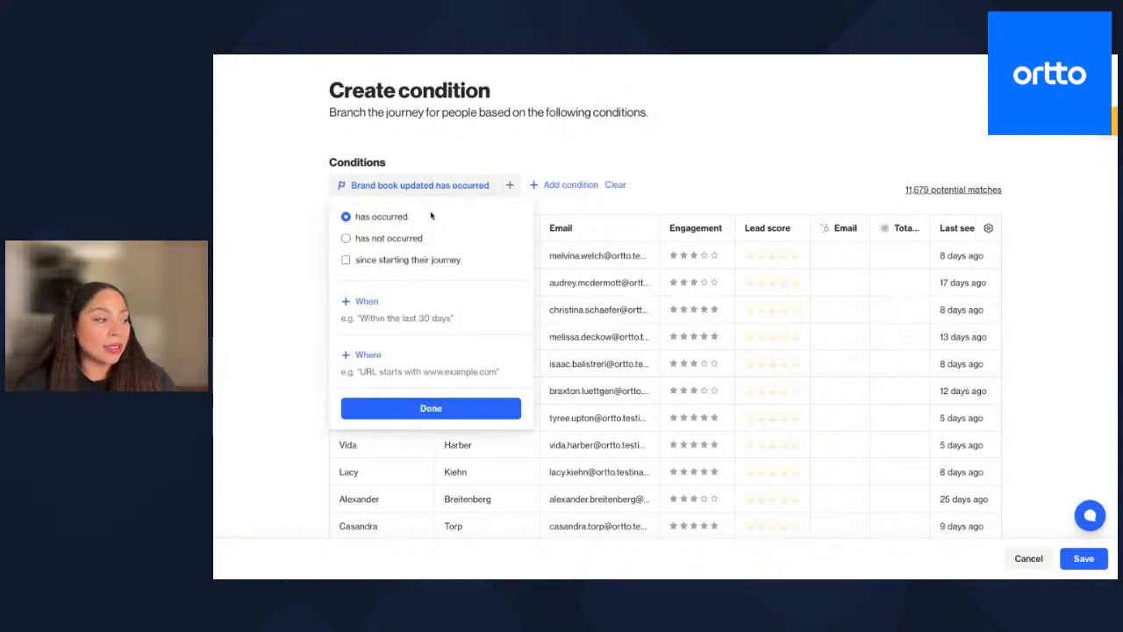
left_click(407, 261)
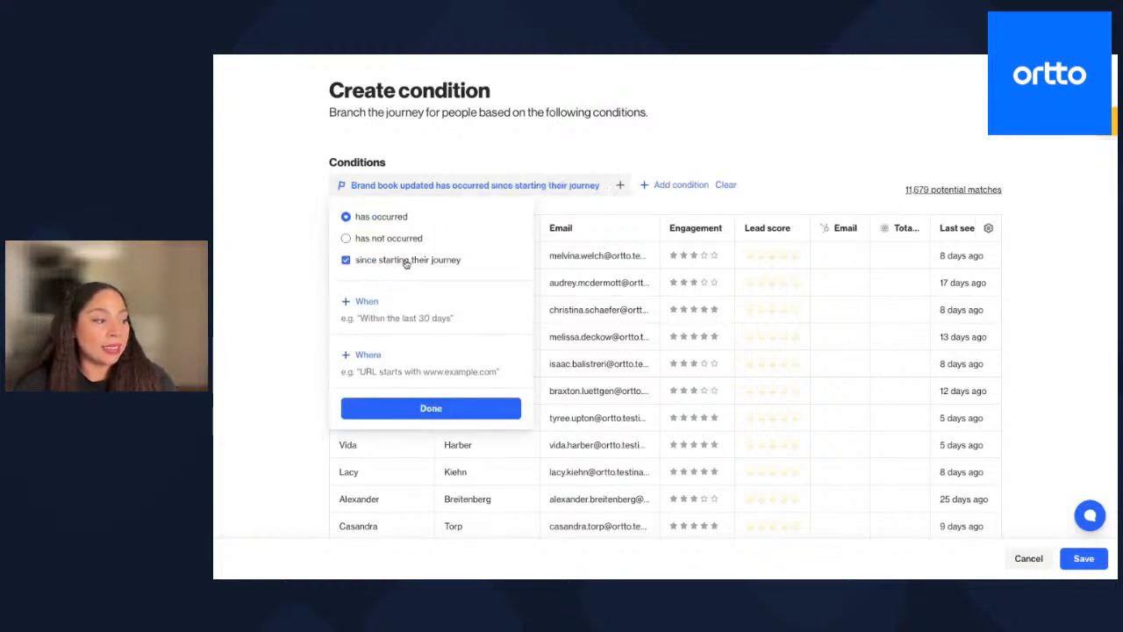
left_click(459, 412)
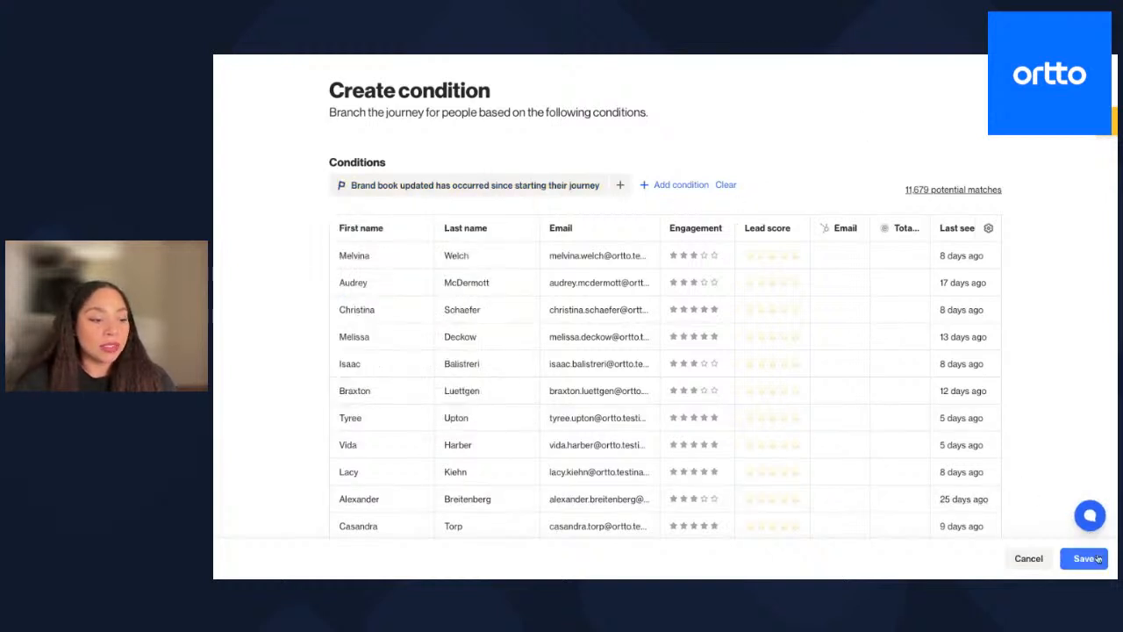
left_click(1086, 561)
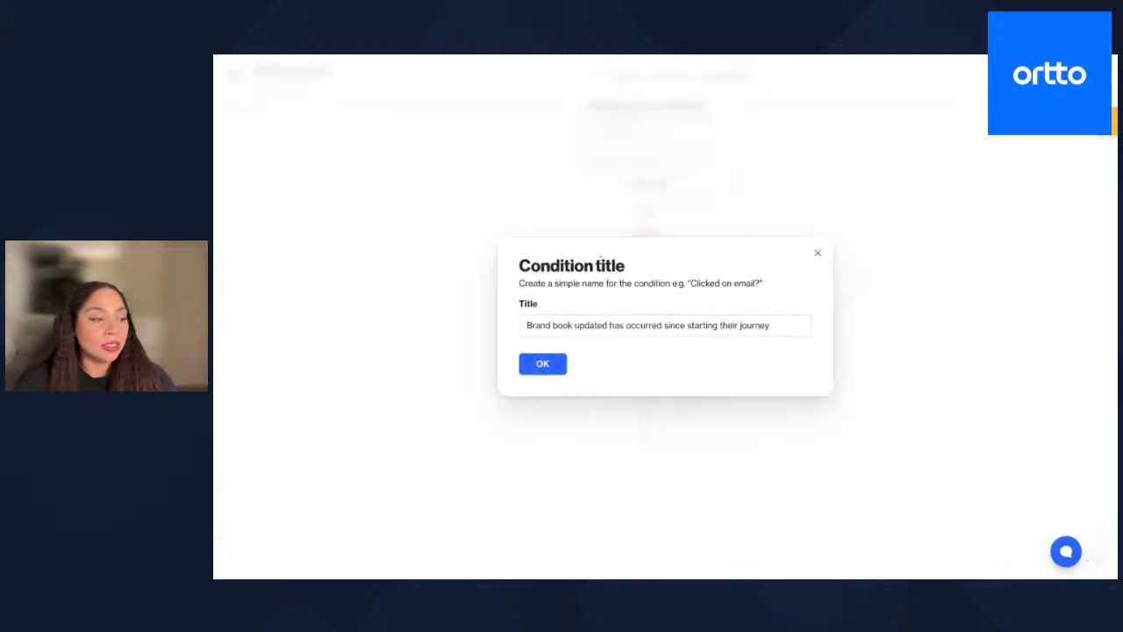
left_click(541, 372)
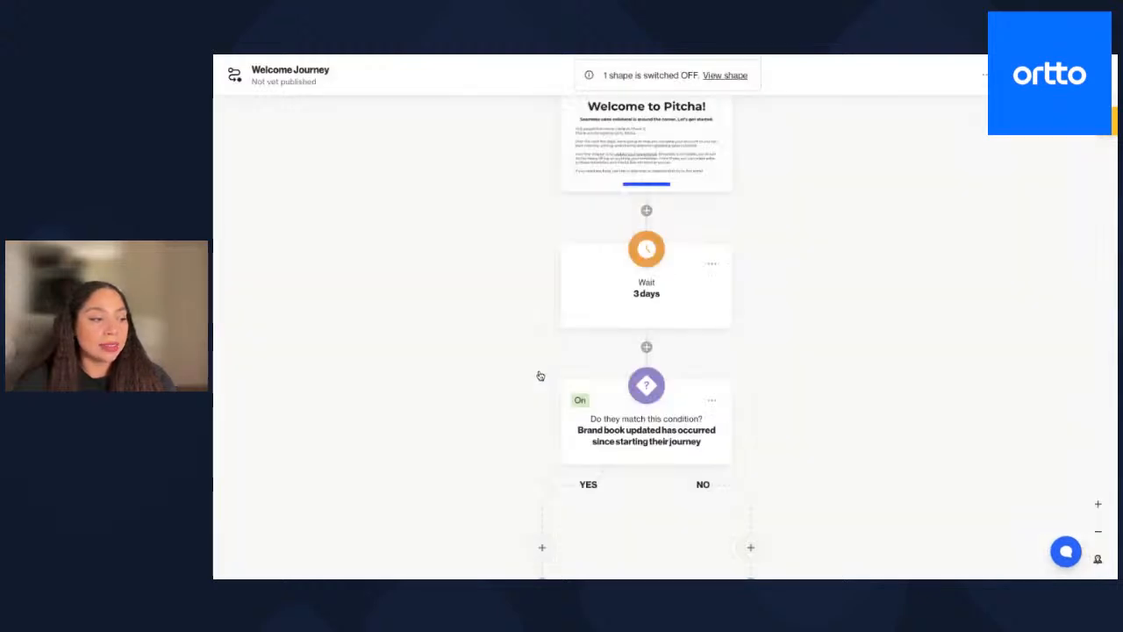
Step: Add a duplicate of the existing Brand book nudge widget from the Welcome Journey to the condition's No branch
left_click_drag(507, 401, 491, 245)
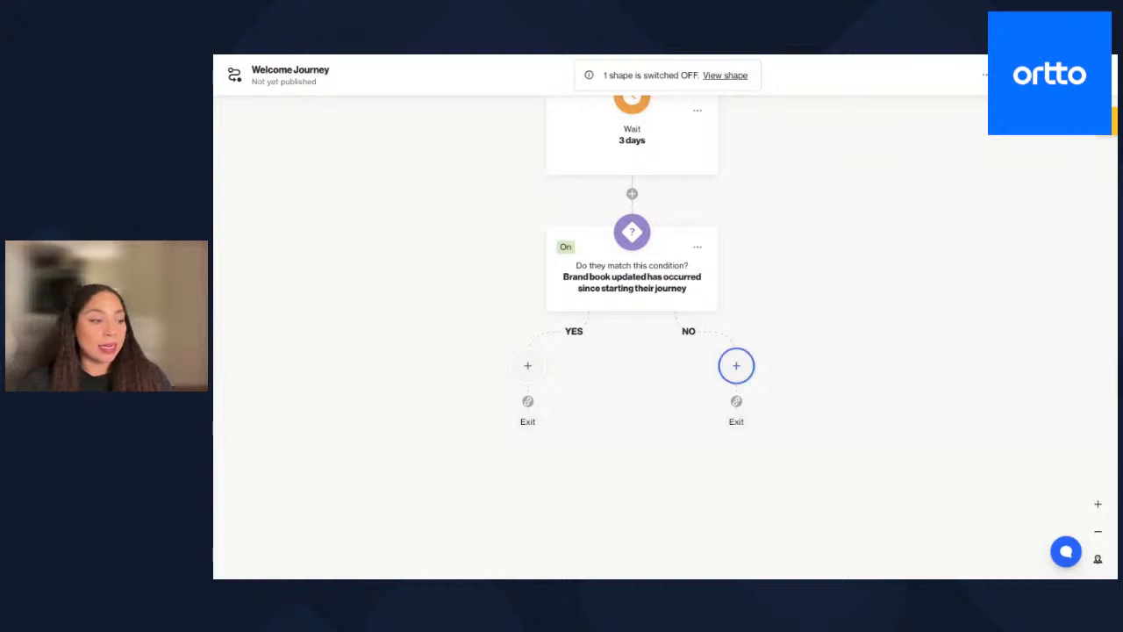
left_click(736, 365)
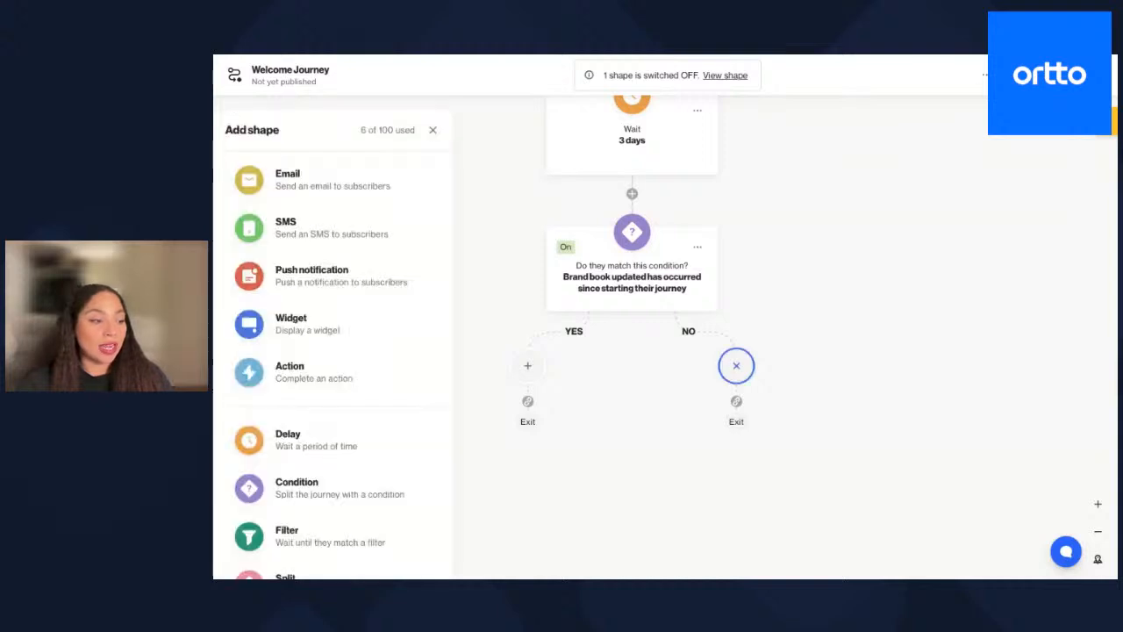
left_click(294, 324)
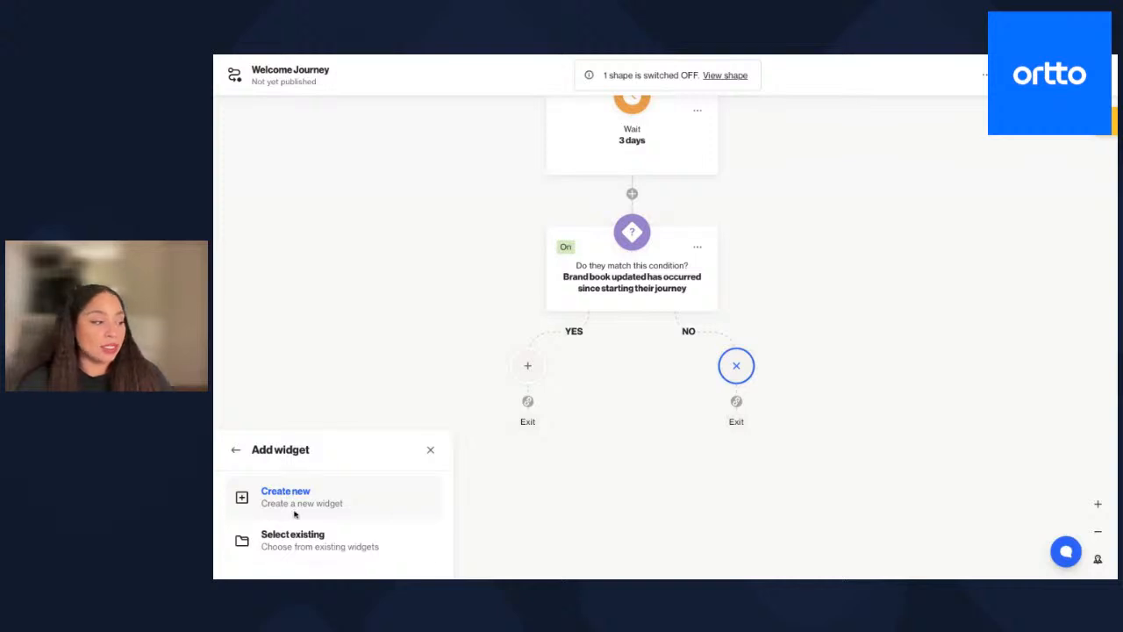
left_click(322, 555)
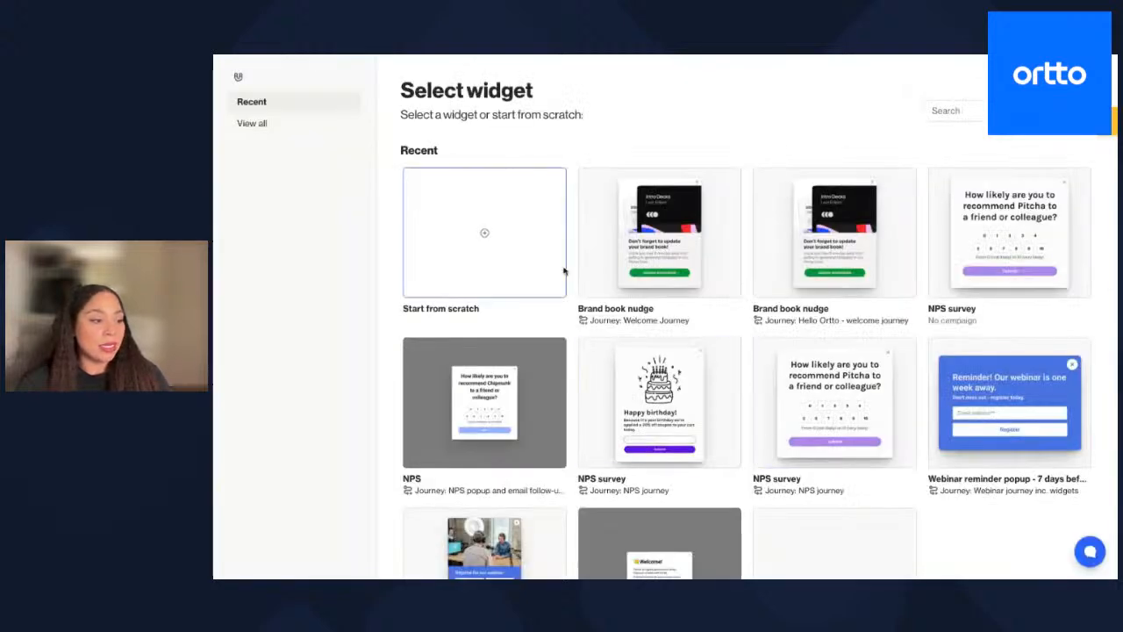
left_click(645, 247)
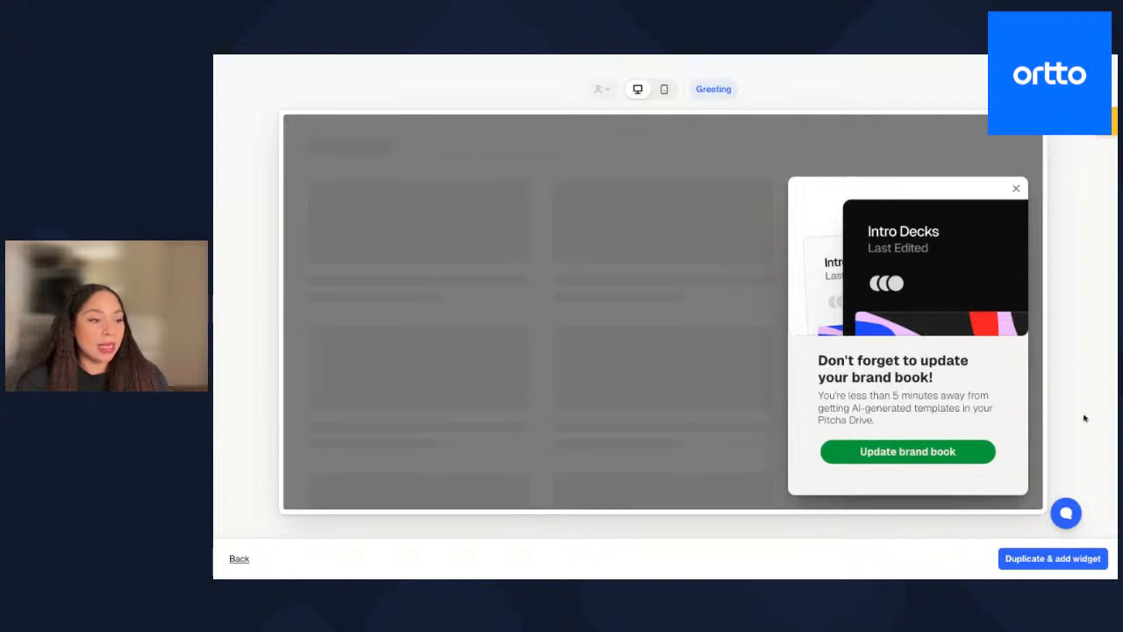
left_click(1041, 562)
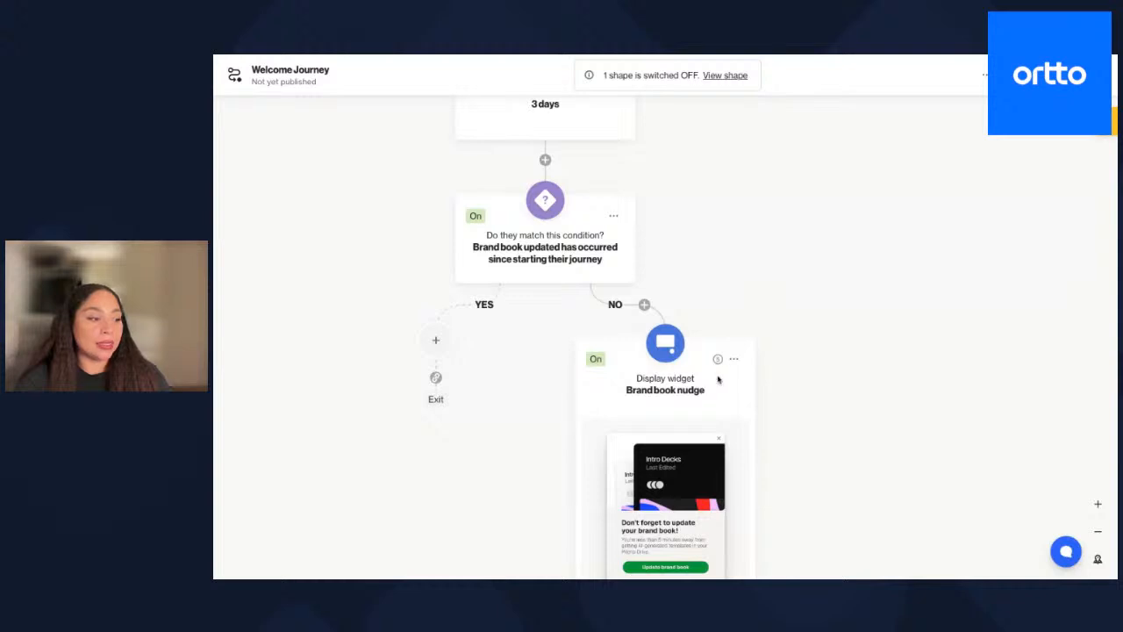
Step: Open the Brand book nudge widget for editing and look over its image, text, button and the content types that can be added
left_click(736, 359)
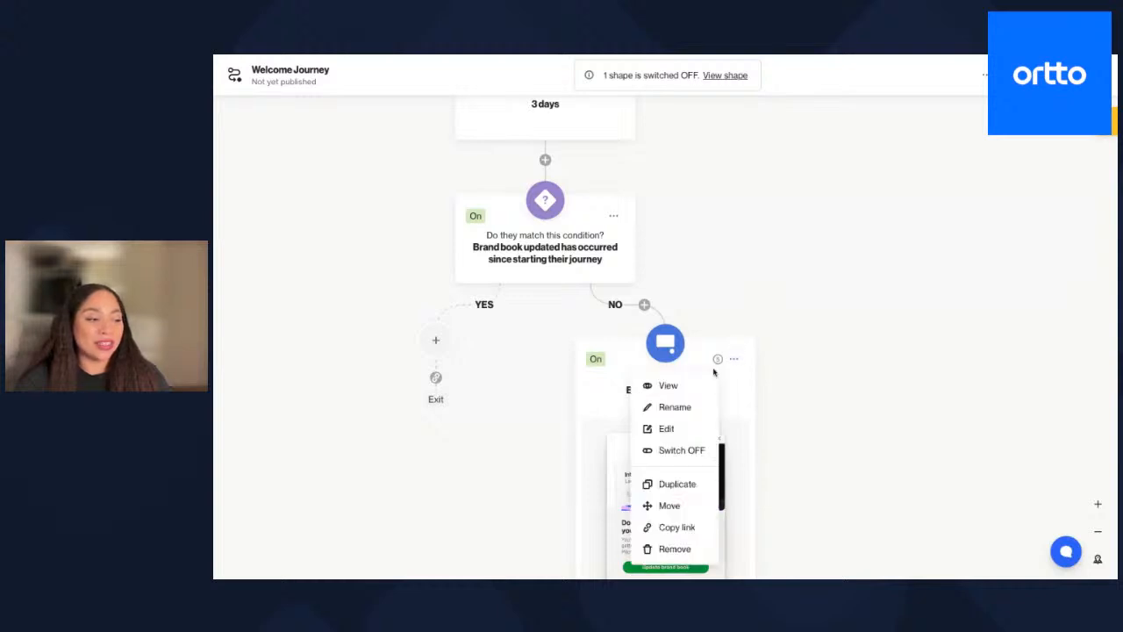
left_click(667, 430)
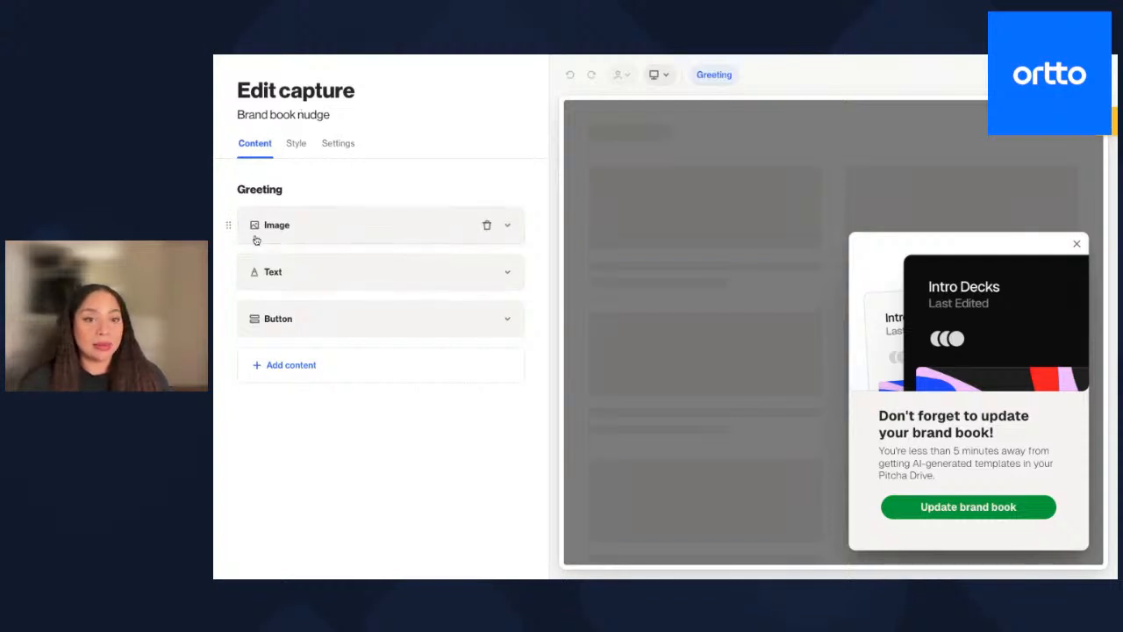
left_click(334, 228)
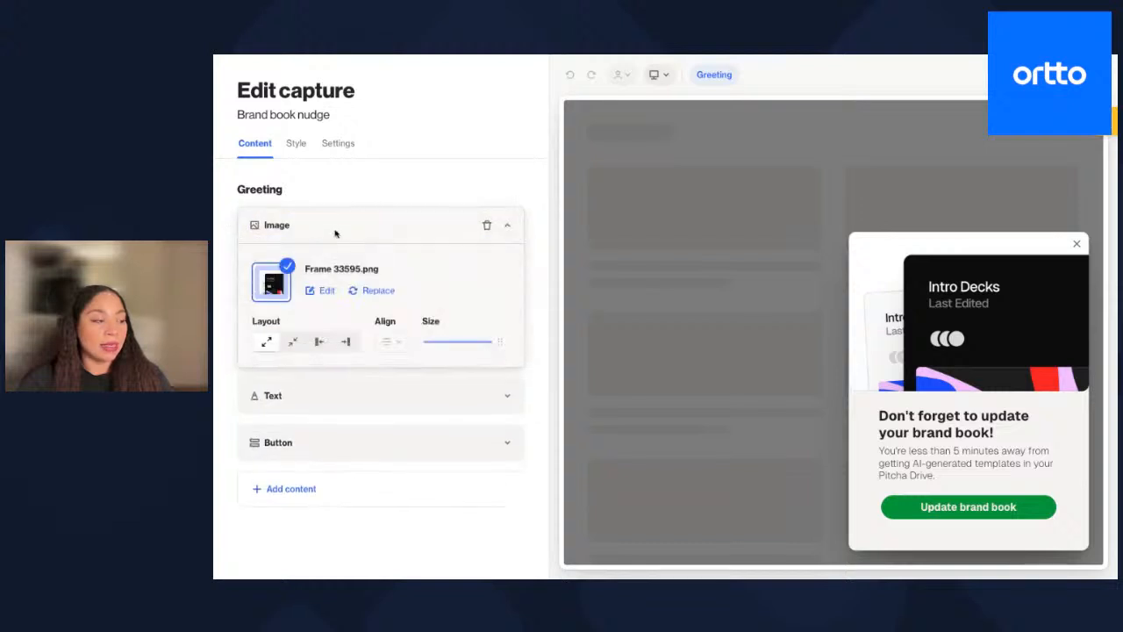
left_click(334, 231)
left_click(329, 279)
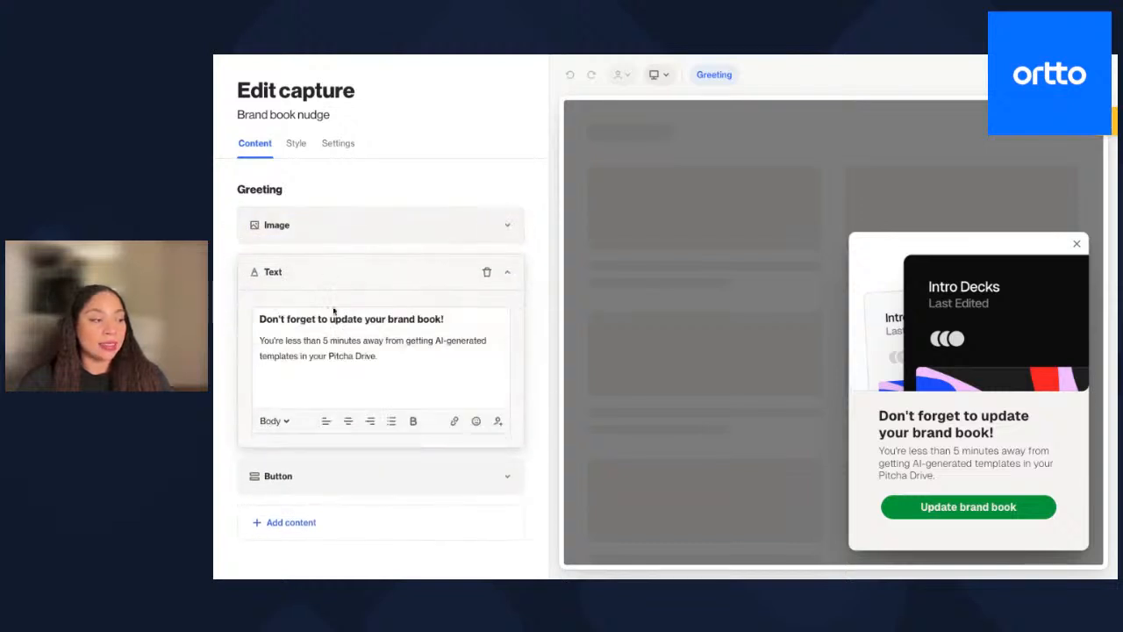
left_click(333, 279)
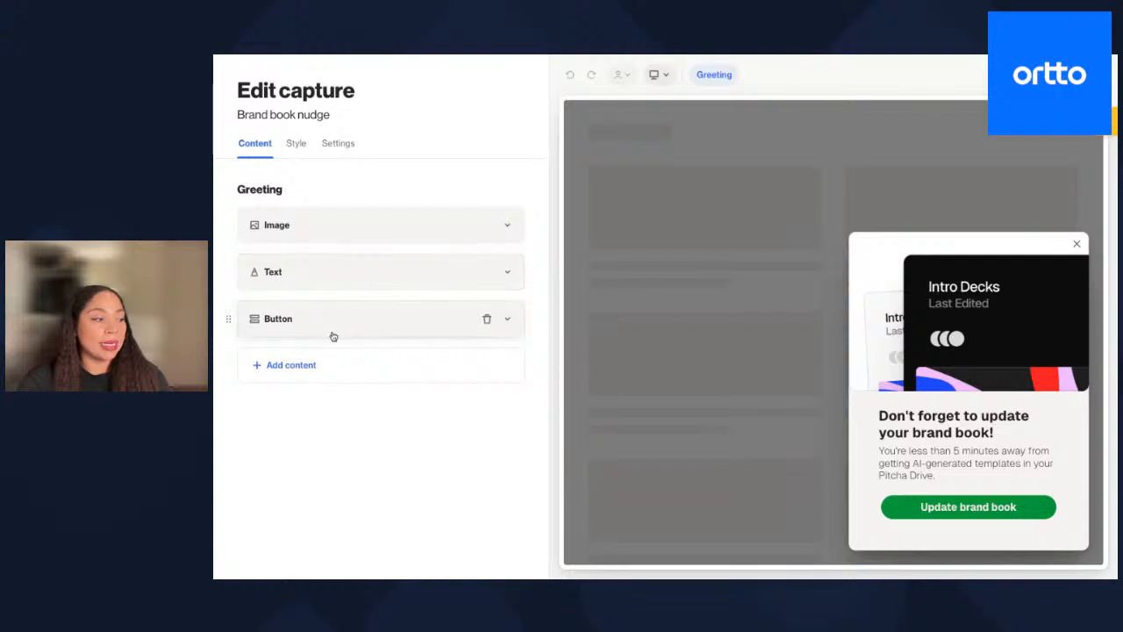
left_click(334, 325)
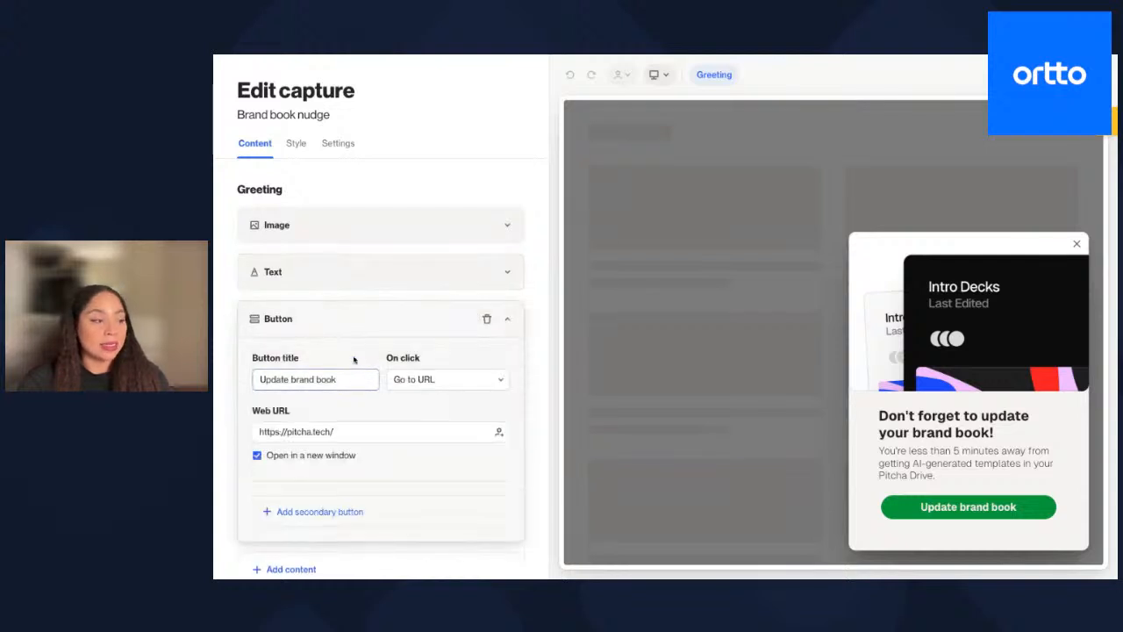
left_click(362, 322)
left_click(295, 370)
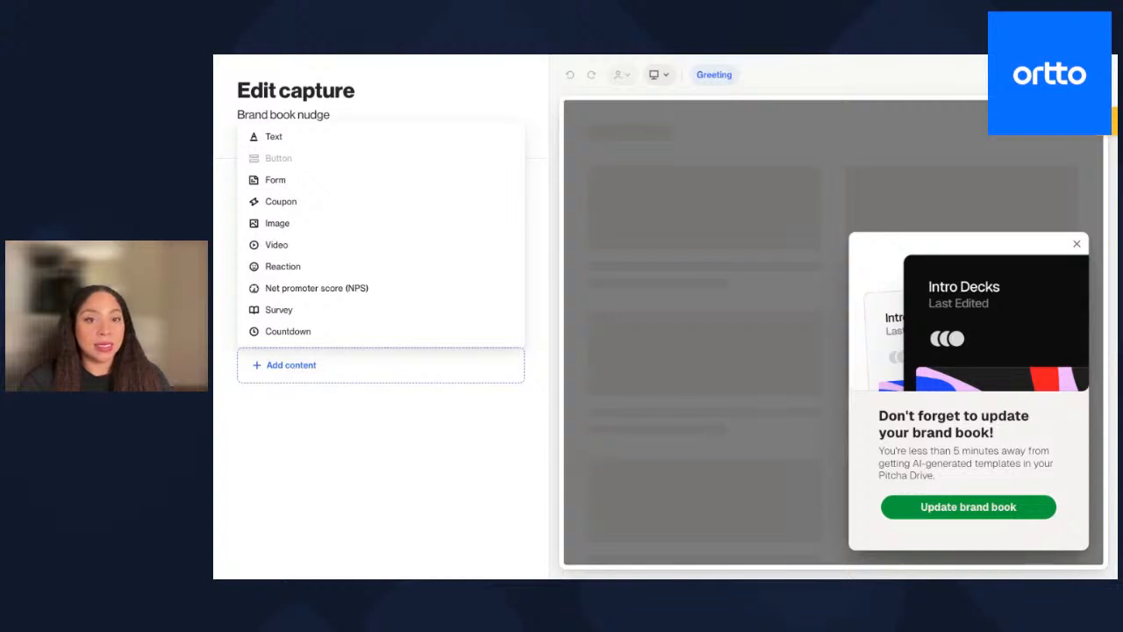
left_click(314, 426)
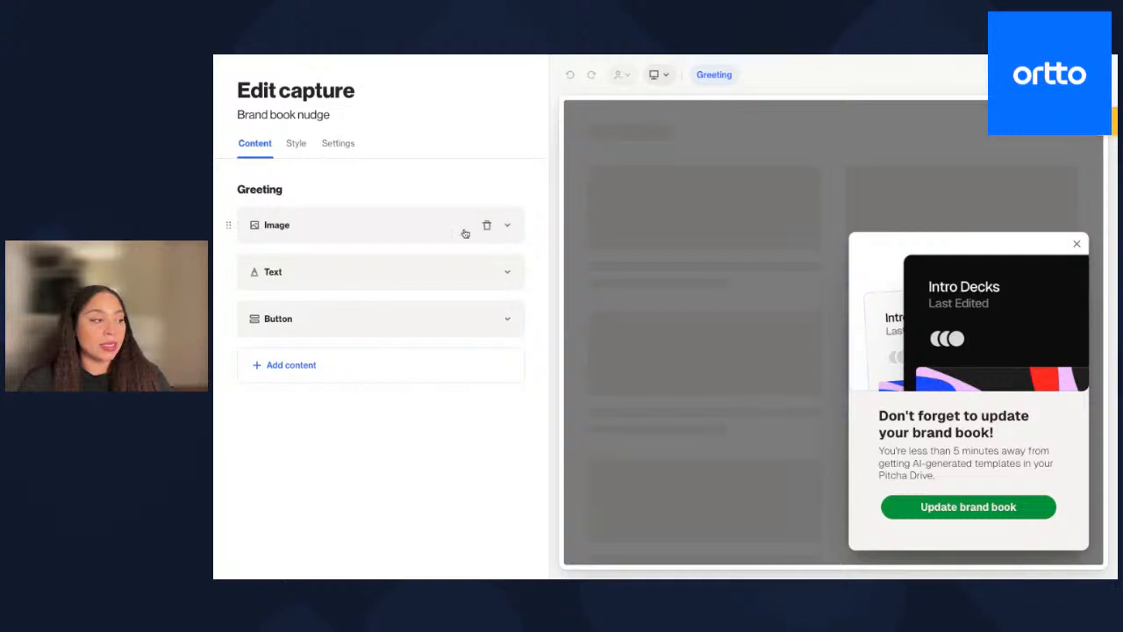
Step: Look over the Brand book nudge widget's style, display settings, platforms and pages, and publish the widget
left_click(295, 146)
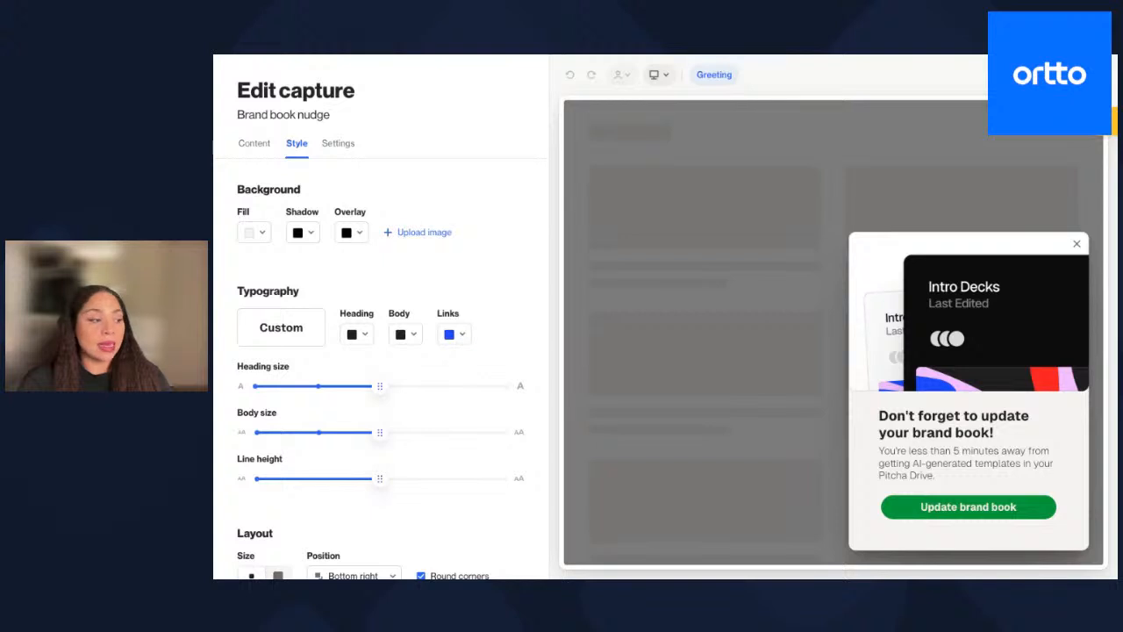
left_click(340, 146)
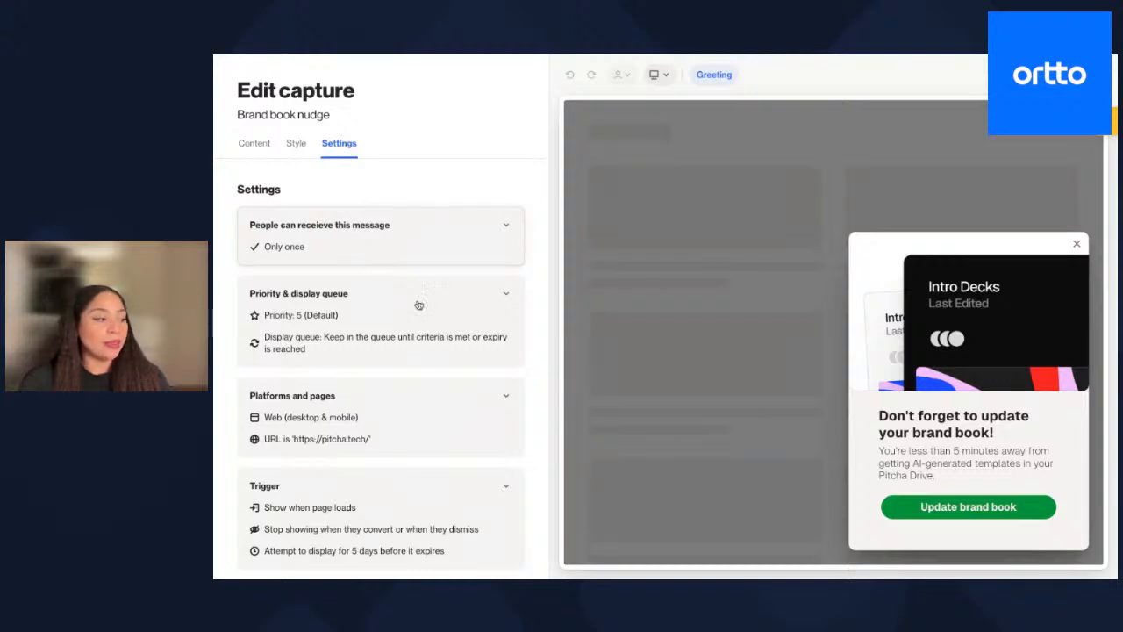
scroll(395, 337, "down", 1)
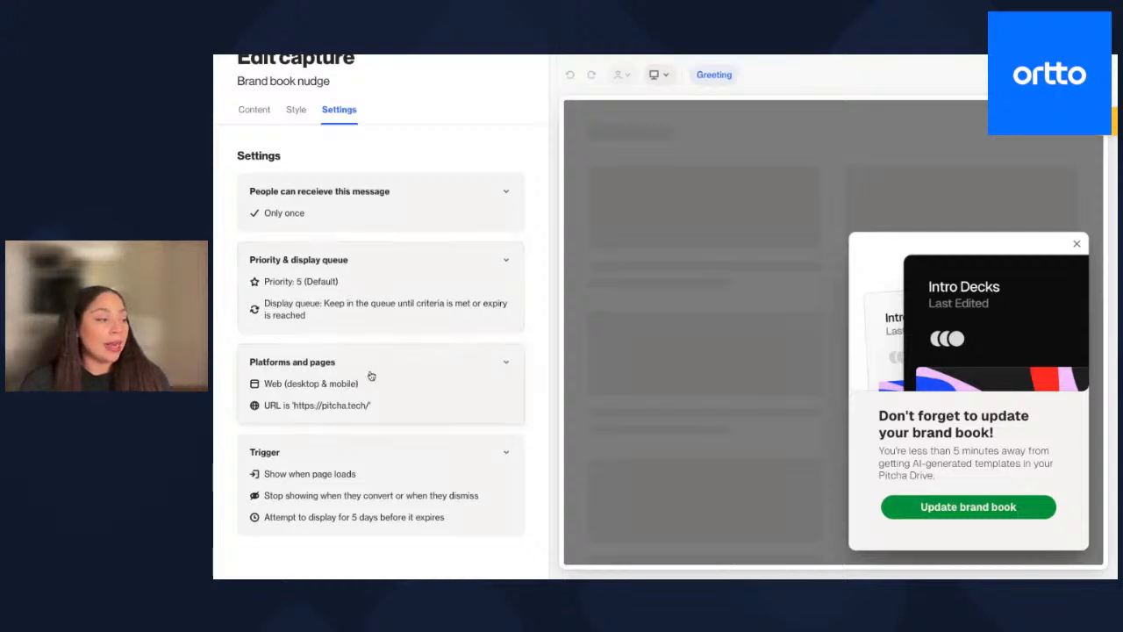
left_click(423, 372)
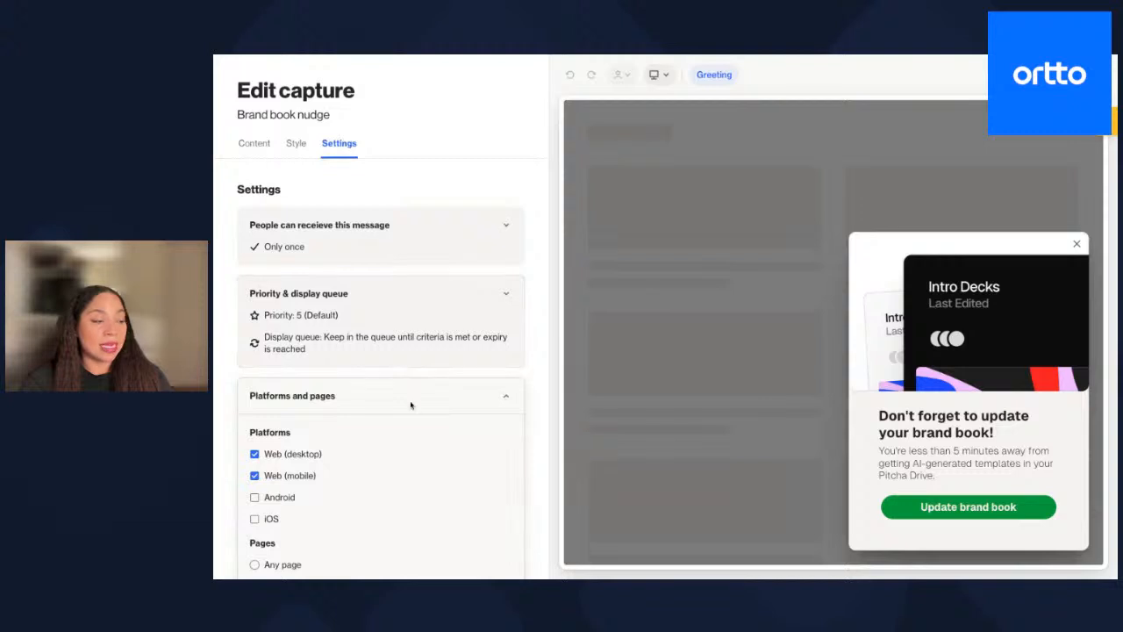
scroll(410, 407, "down", 1)
scroll(410, 406, "down", 3)
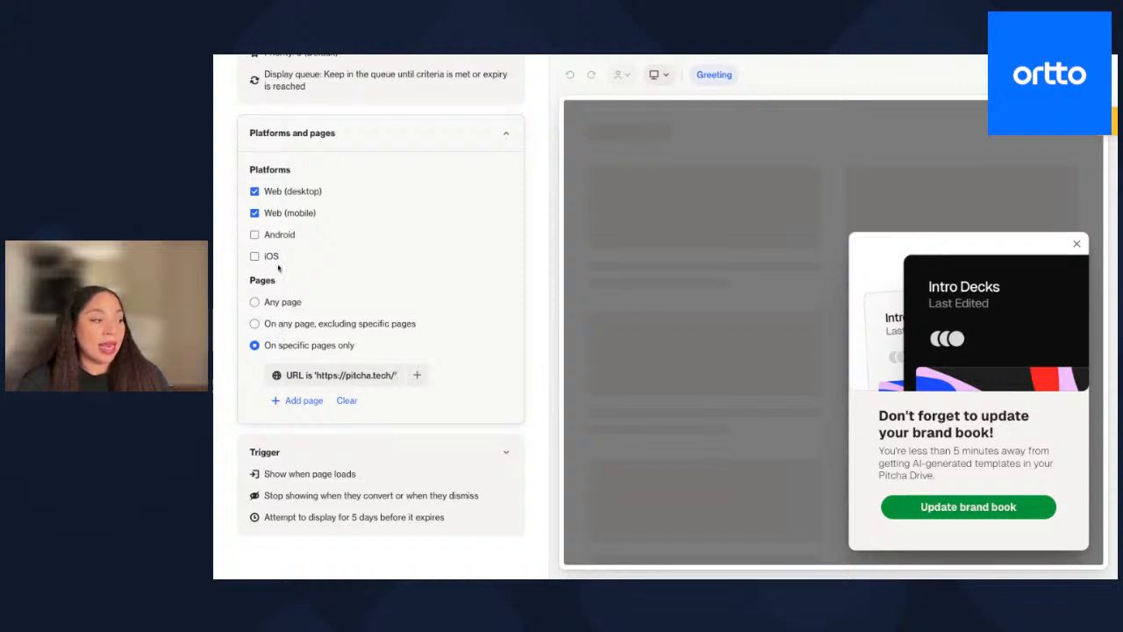
left_click(508, 134)
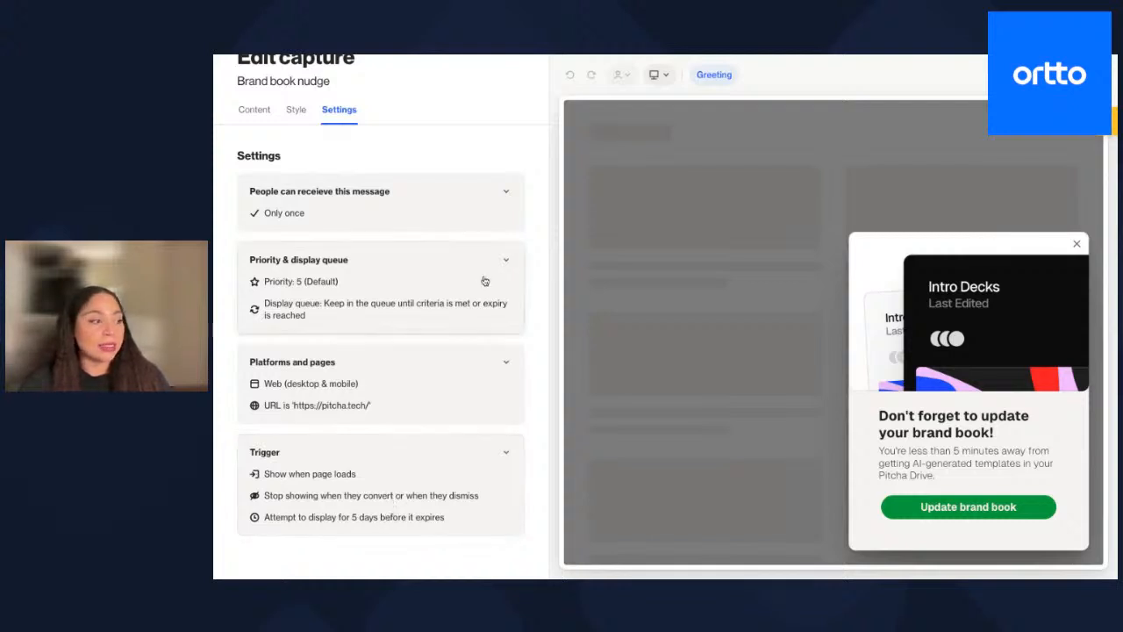
scroll(484, 280, "up", 1)
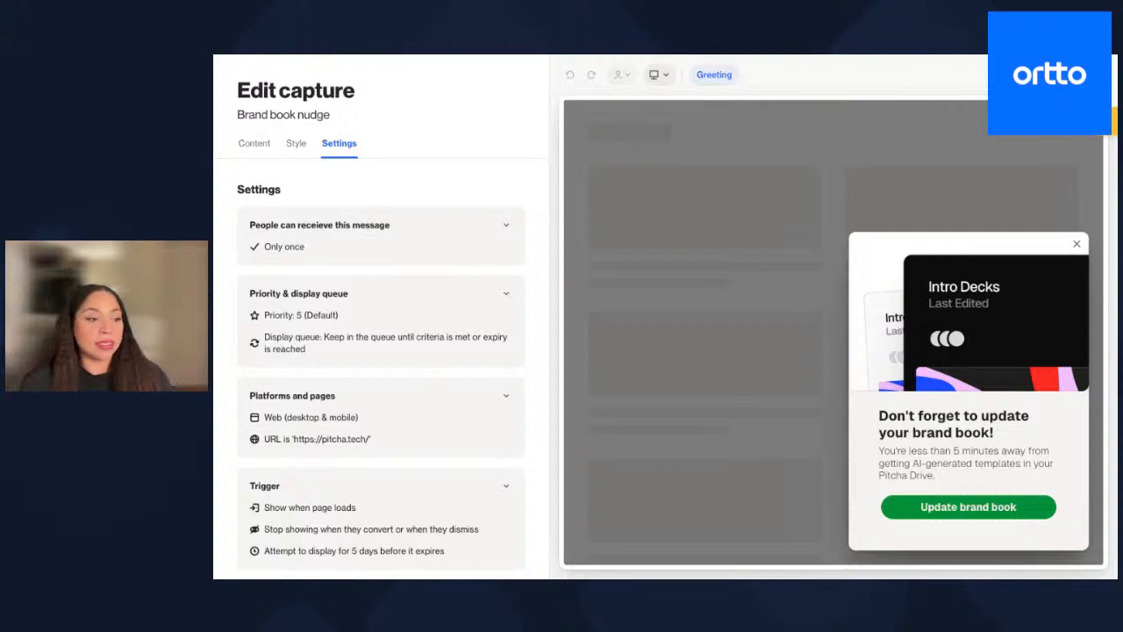
left_click(1057, 76)
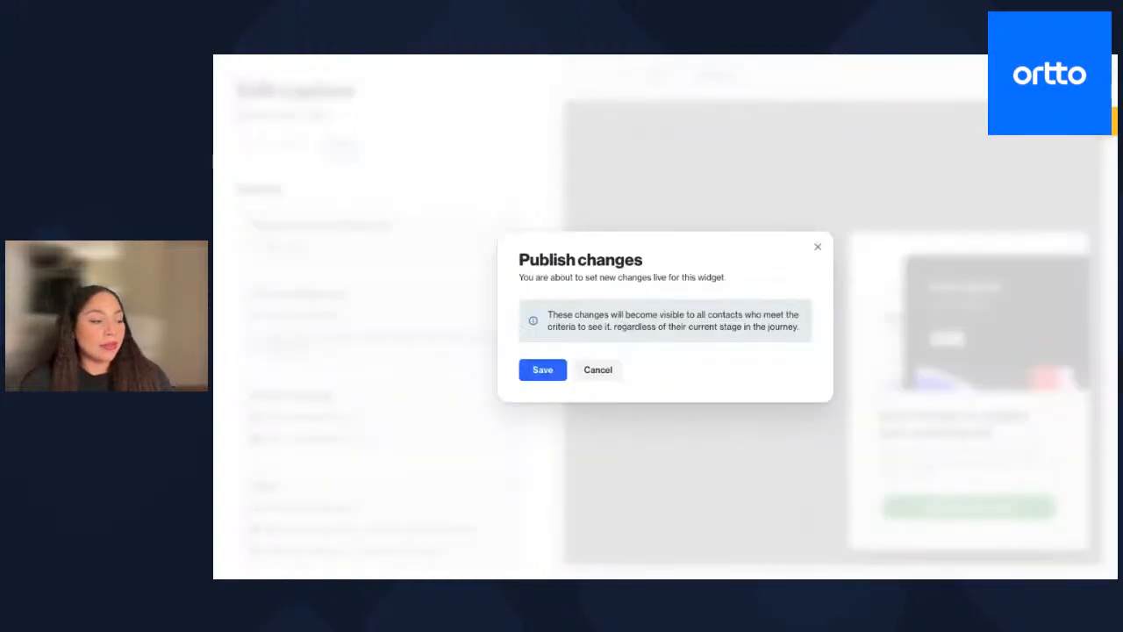
left_click(553, 377)
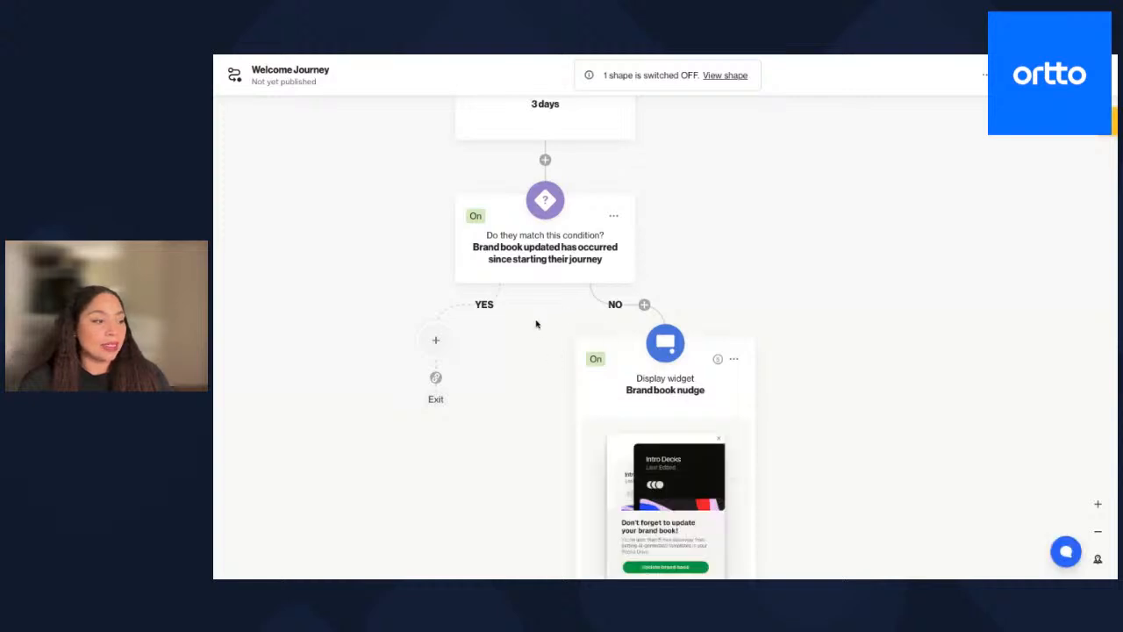
Step: Add a true/false condition to the Yes branch of the Brand book updated condition
left_click_drag(527, 363, 628, 316)
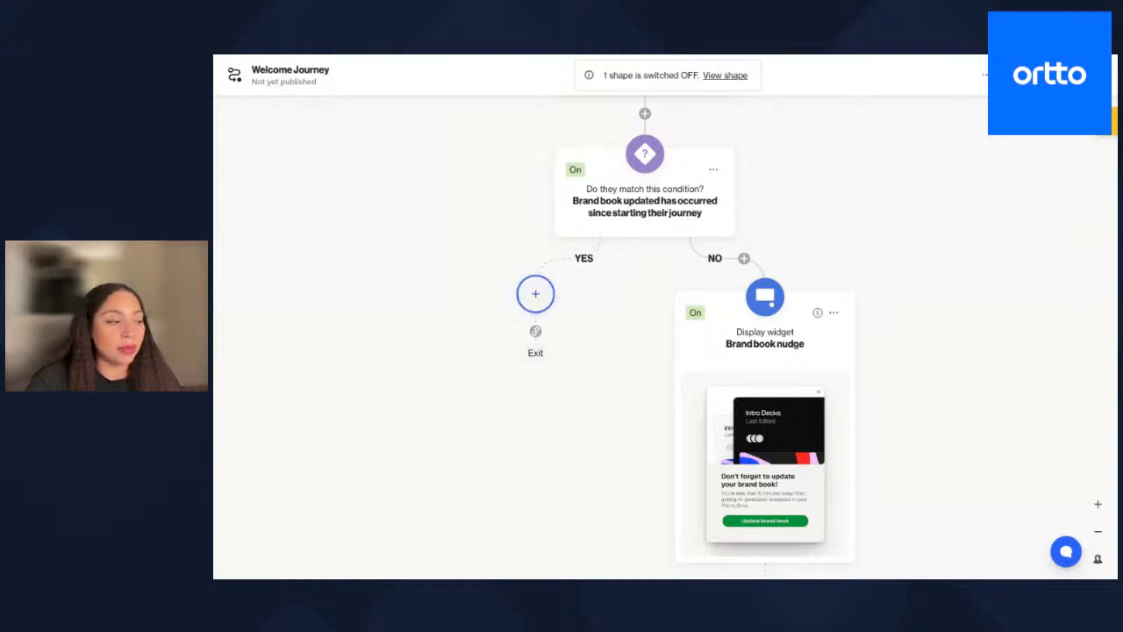
left_click(536, 293)
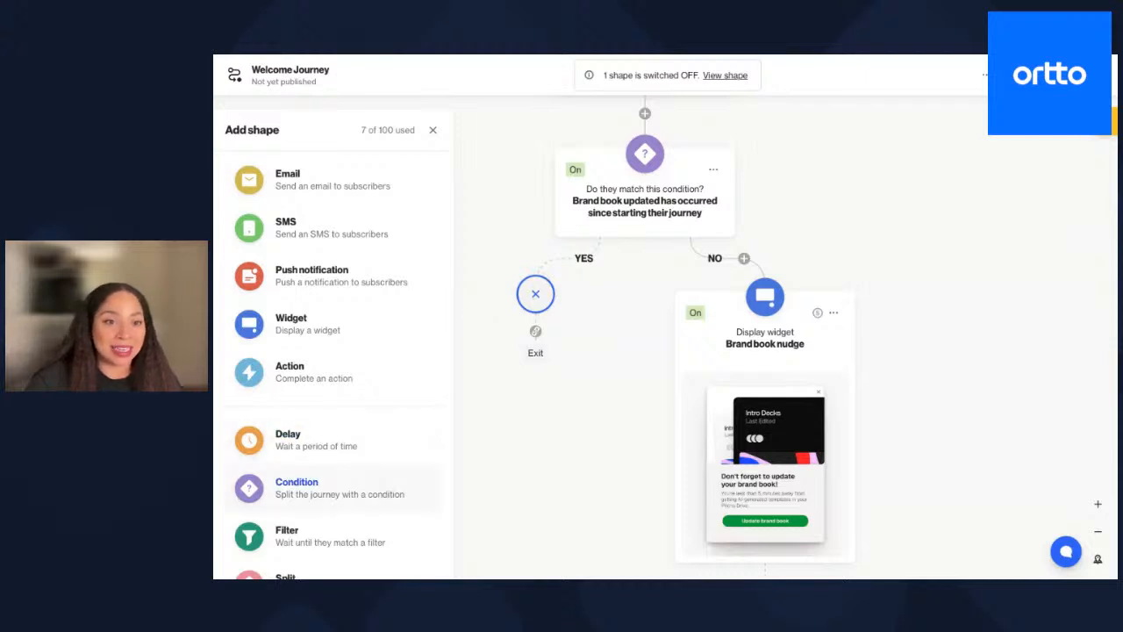
left_click(297, 488)
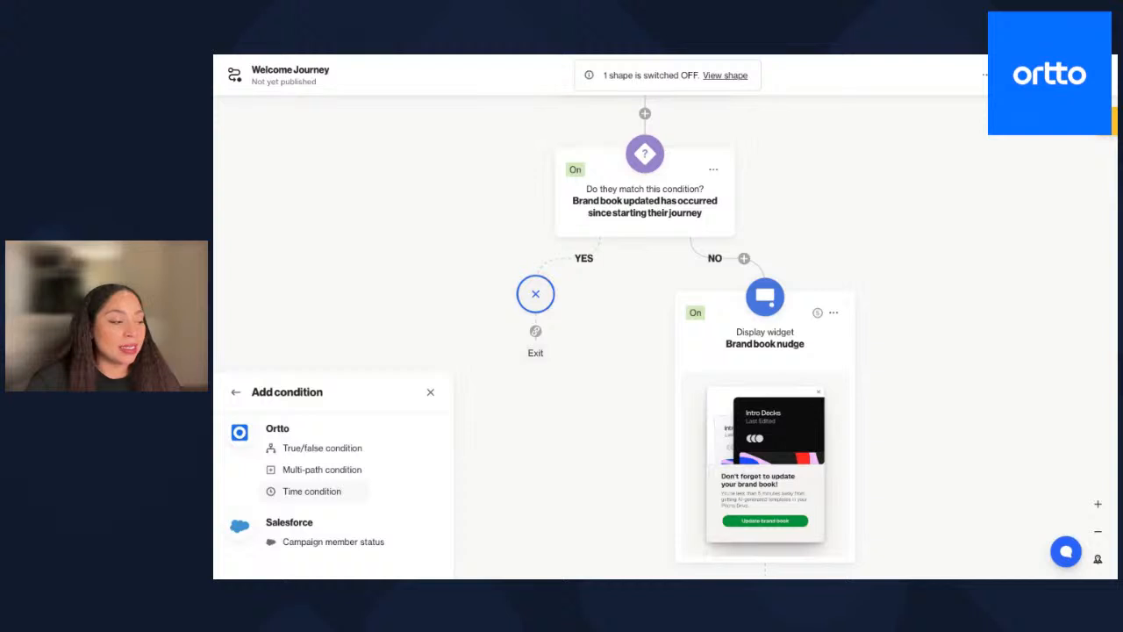
left_click(342, 450)
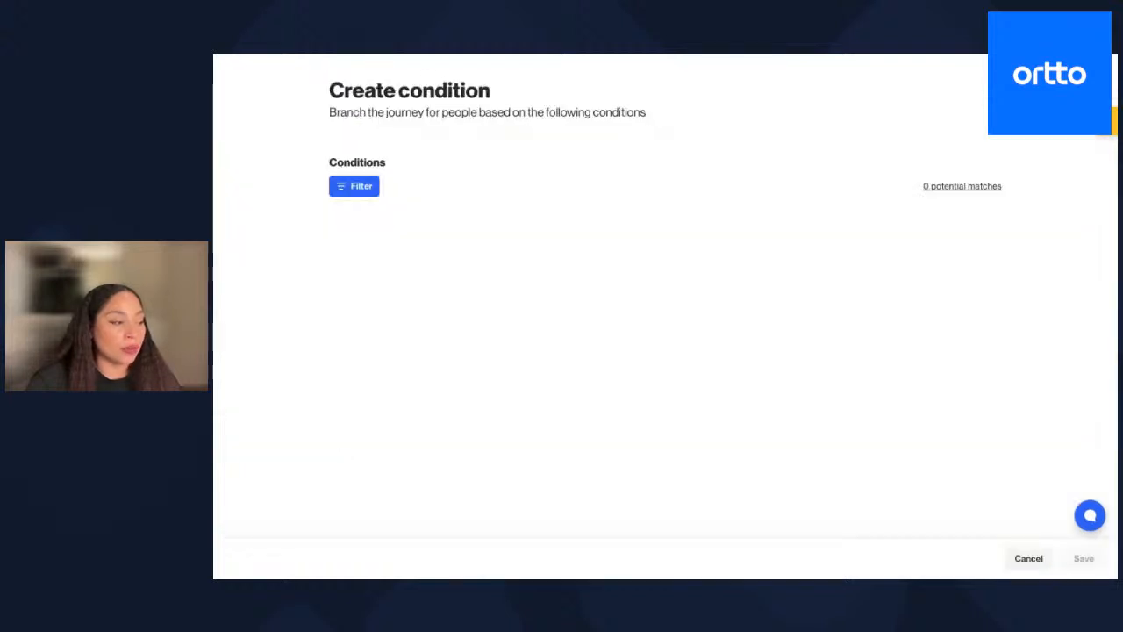
Step: Set the condition to Templates generated has occurred since starting their journey, and save it with the suggested title
left_click(361, 187)
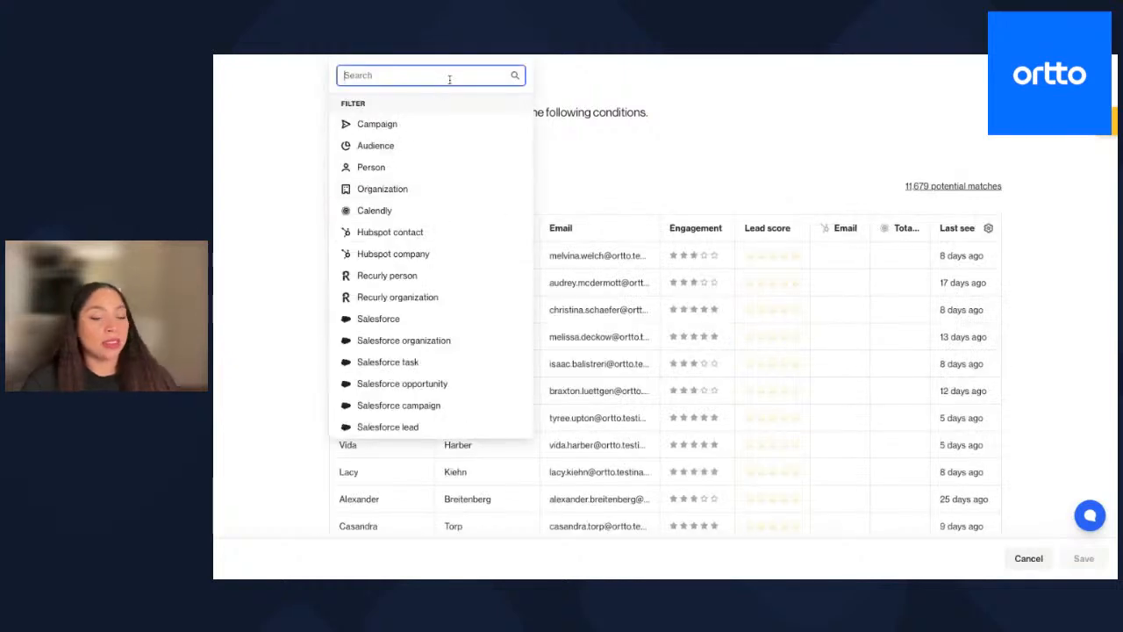
type("temp")
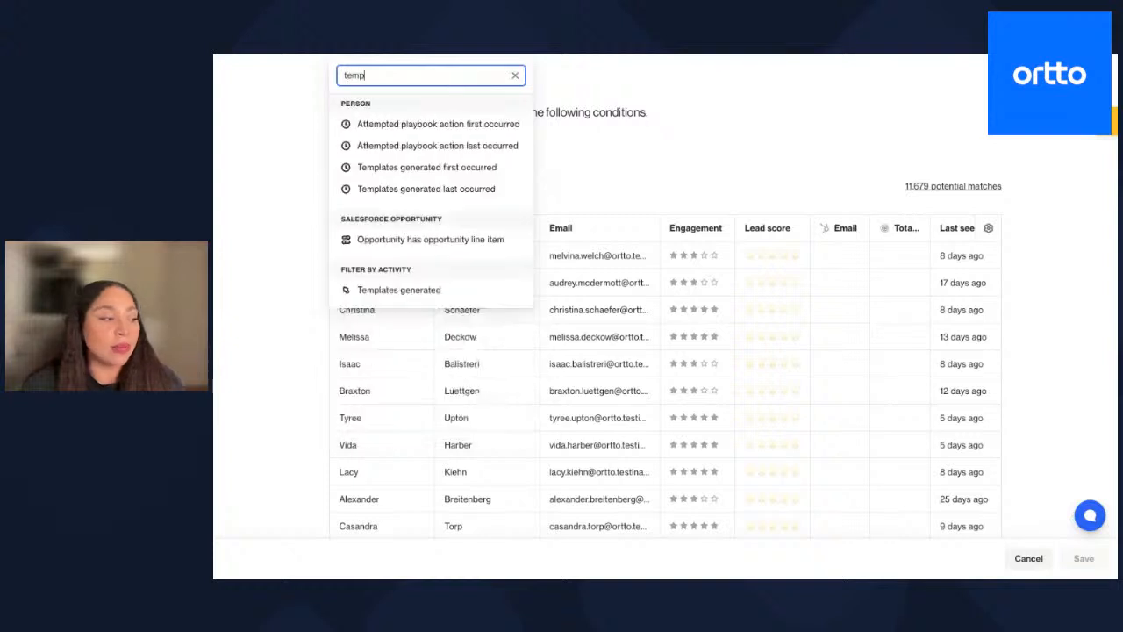
left_click(405, 241)
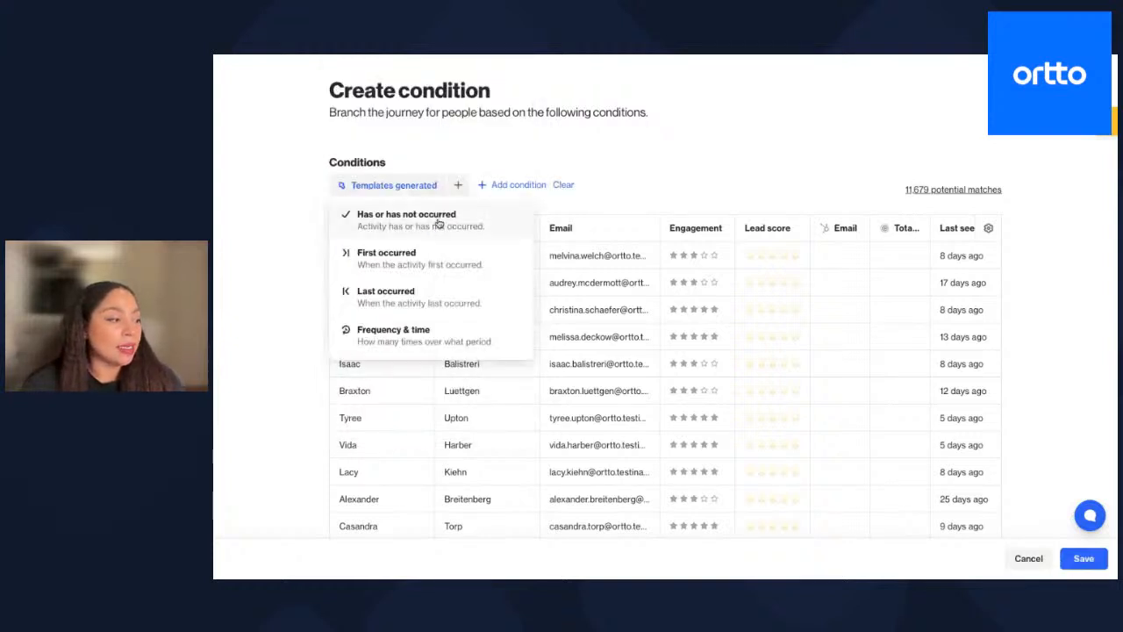
left_click(439, 221)
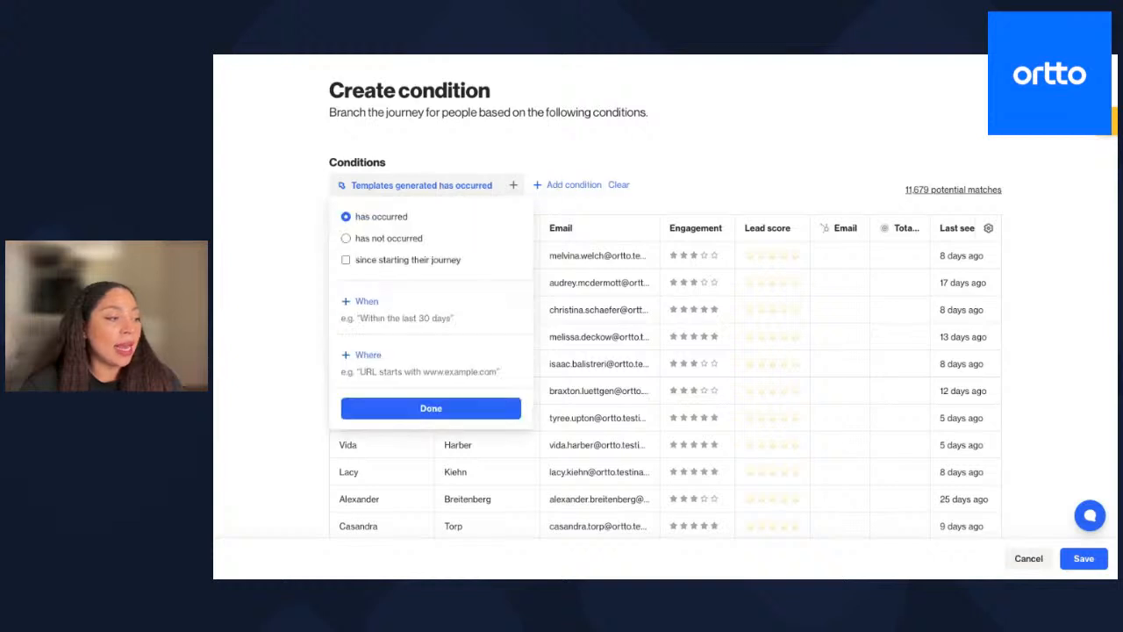
left_click(399, 261)
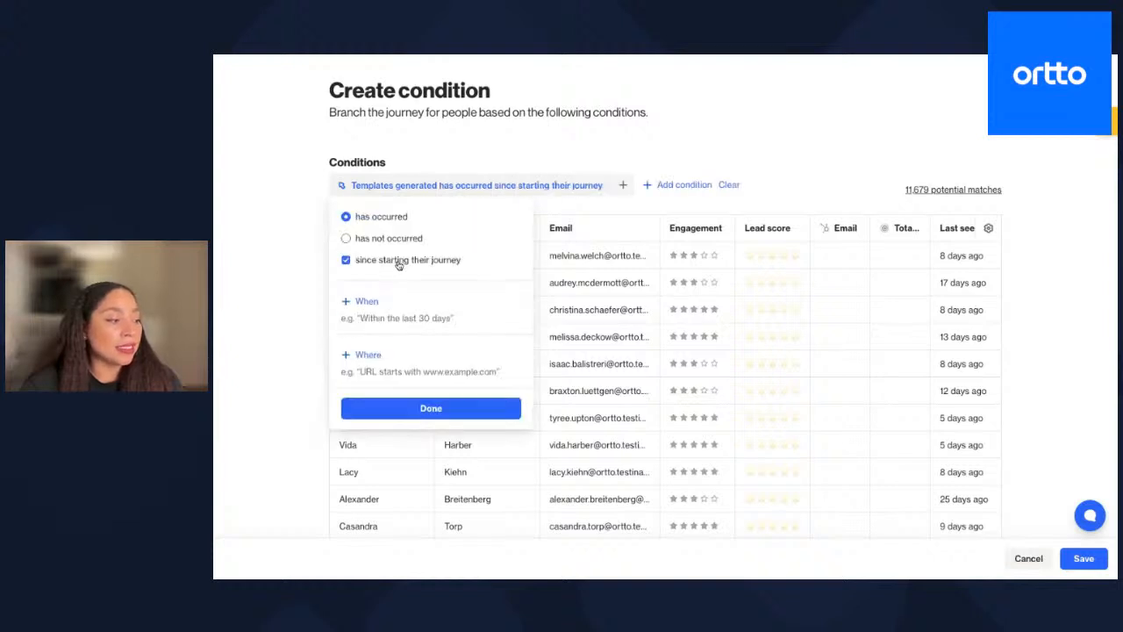
left_click(419, 417)
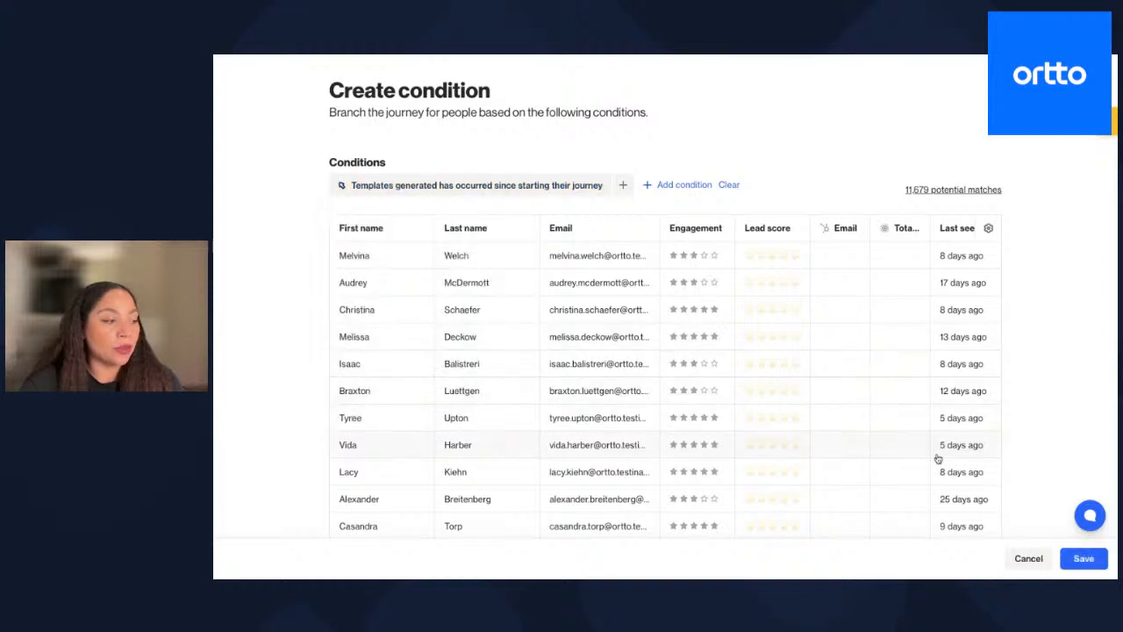
left_click(1084, 559)
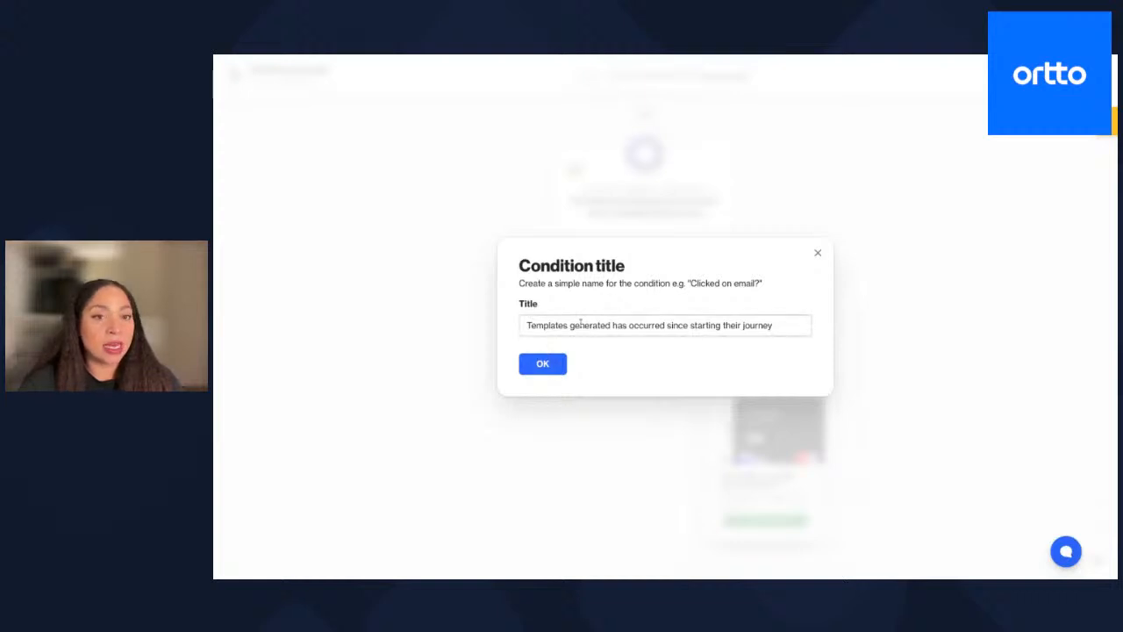
left_click(543, 371)
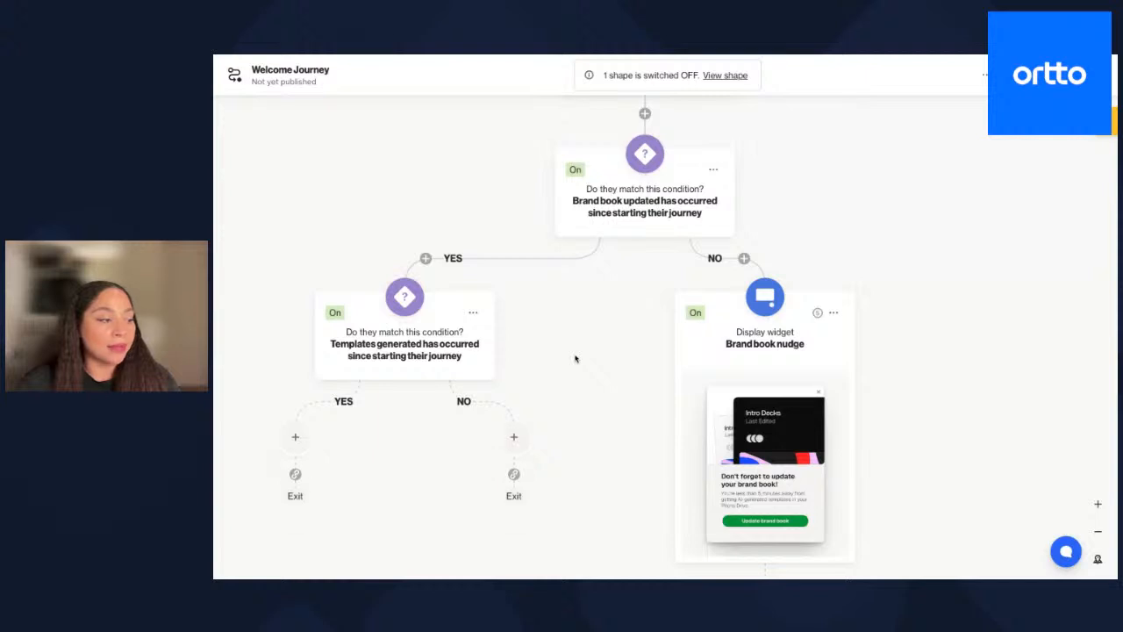
Step: Add a duplicate of the existing Complete your first project email from the Welcome Journey to the Templates generated condition's Yes branch
left_click_drag(575, 358, 632, 248)
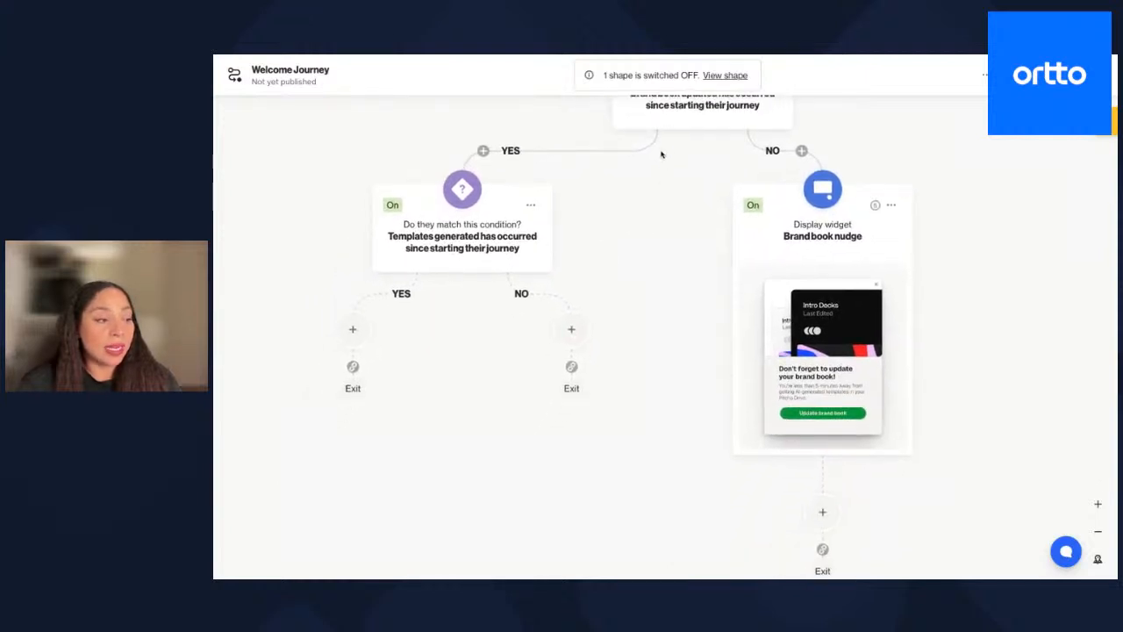
left_click_drag(662, 155, 661, 218)
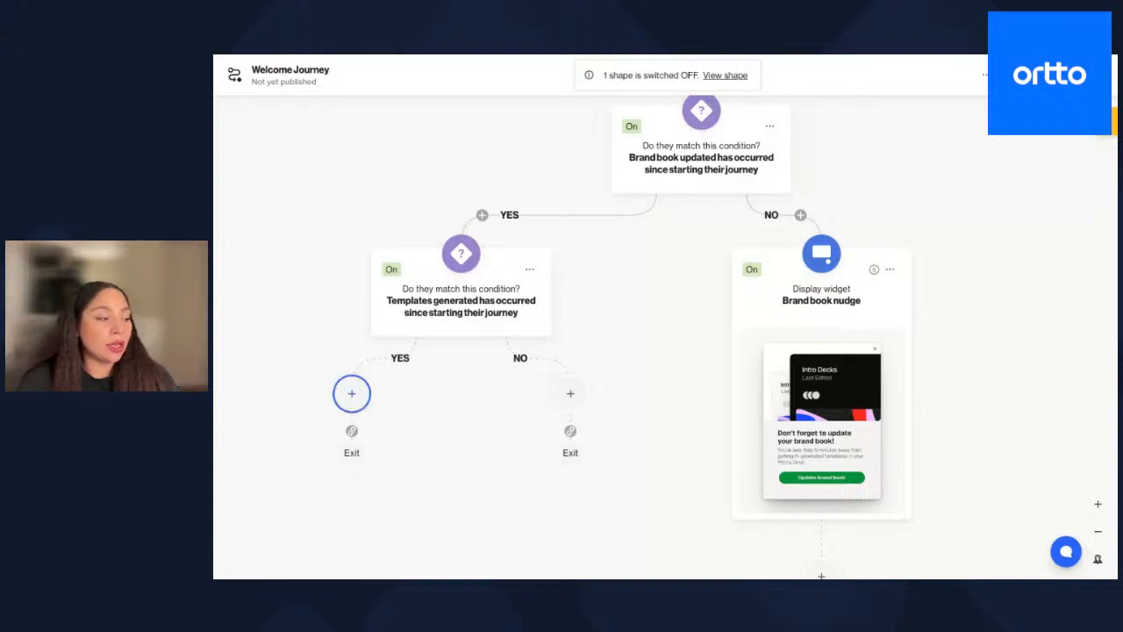
left_click(351, 393)
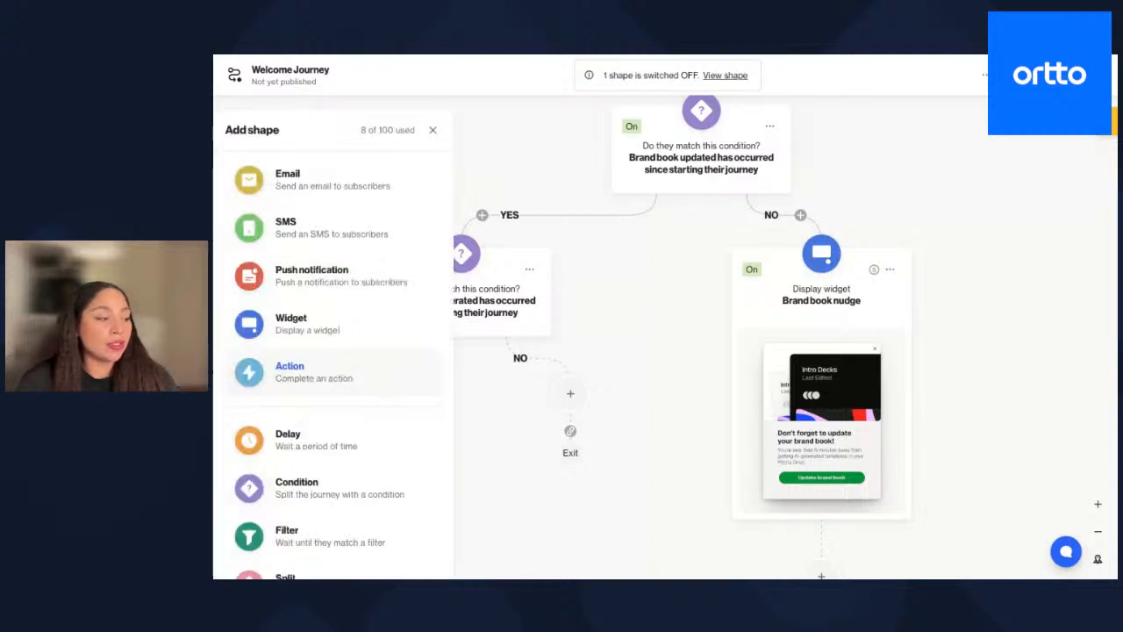
left_click(351, 188)
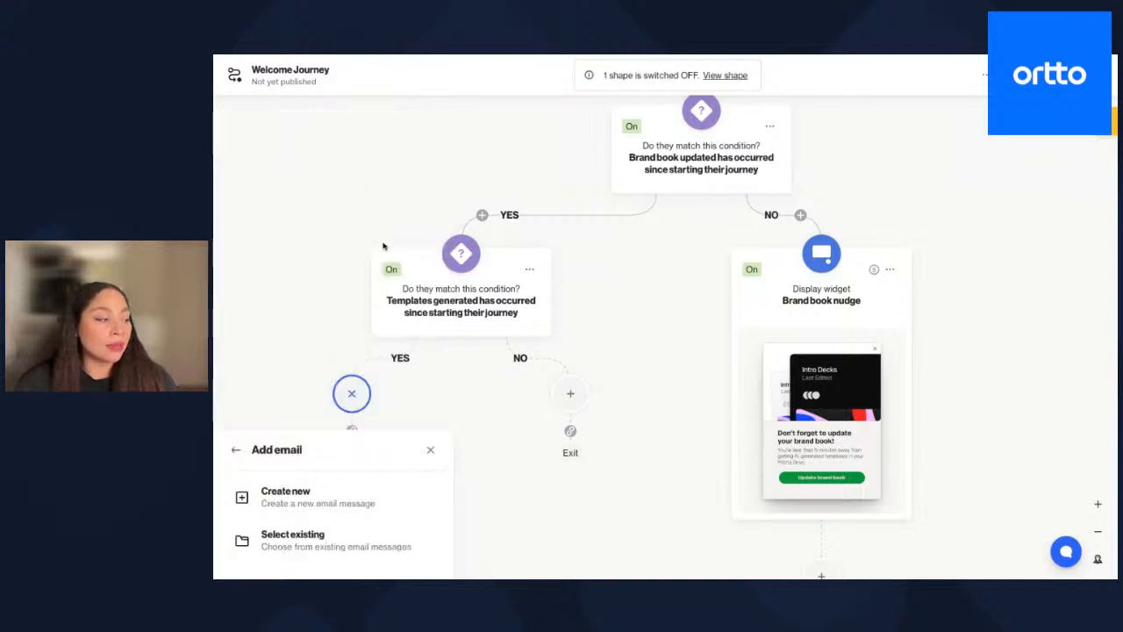
left_click(330, 546)
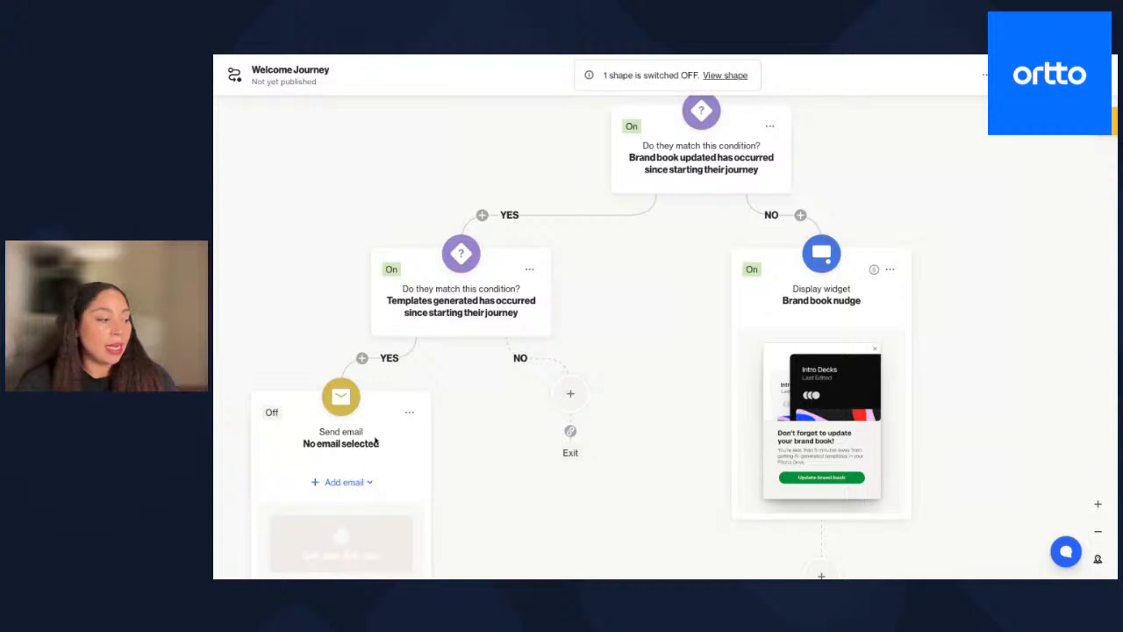
left_click(391, 424)
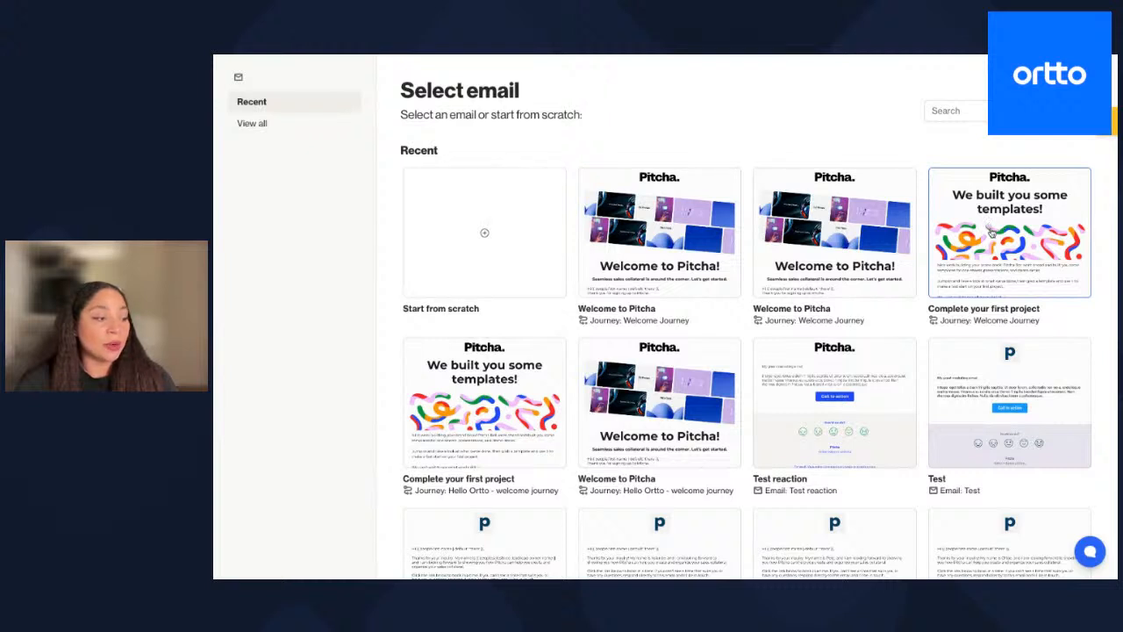
left_click(991, 230)
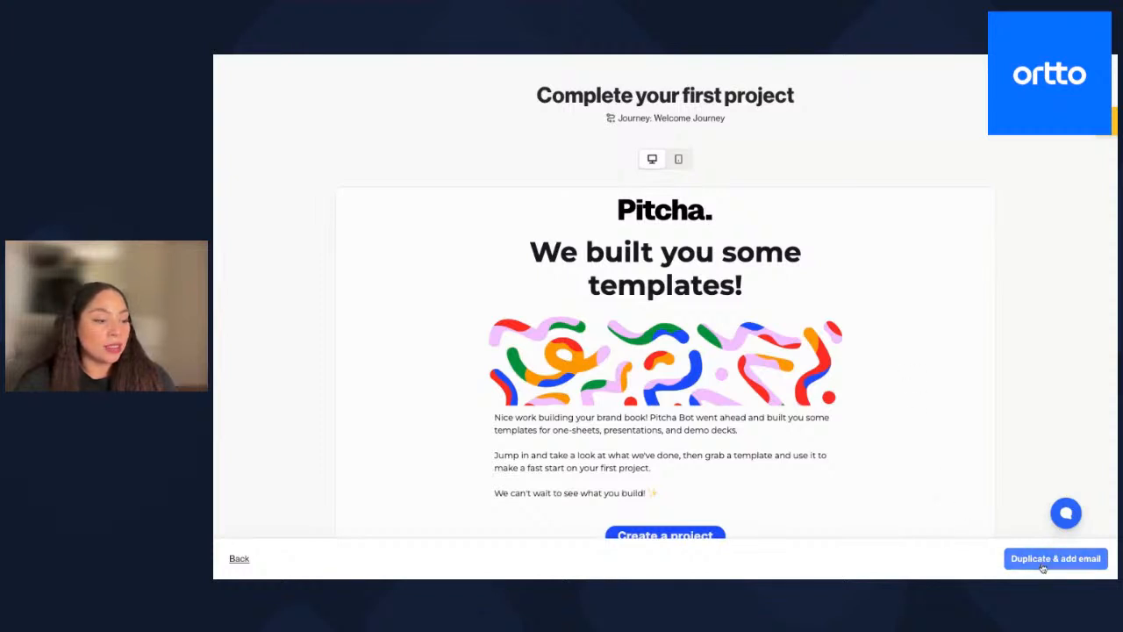
left_click(1043, 566)
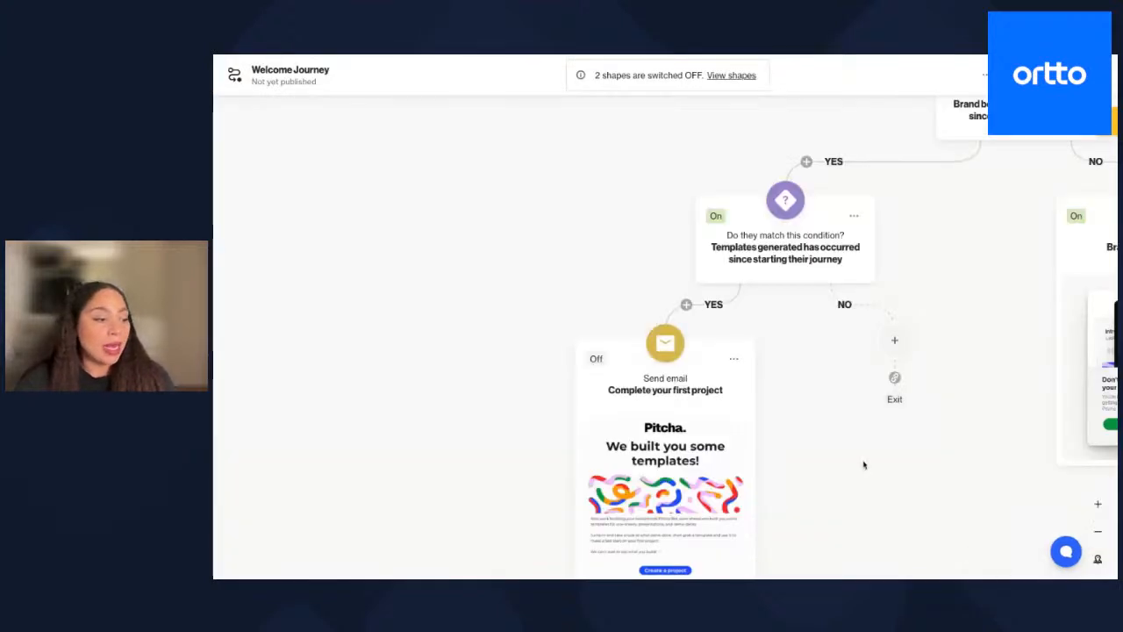
Step: Make the No branch of the Templates generated condition jump to the Brand book updated condition
left_click_drag(860, 480, 816, 373)
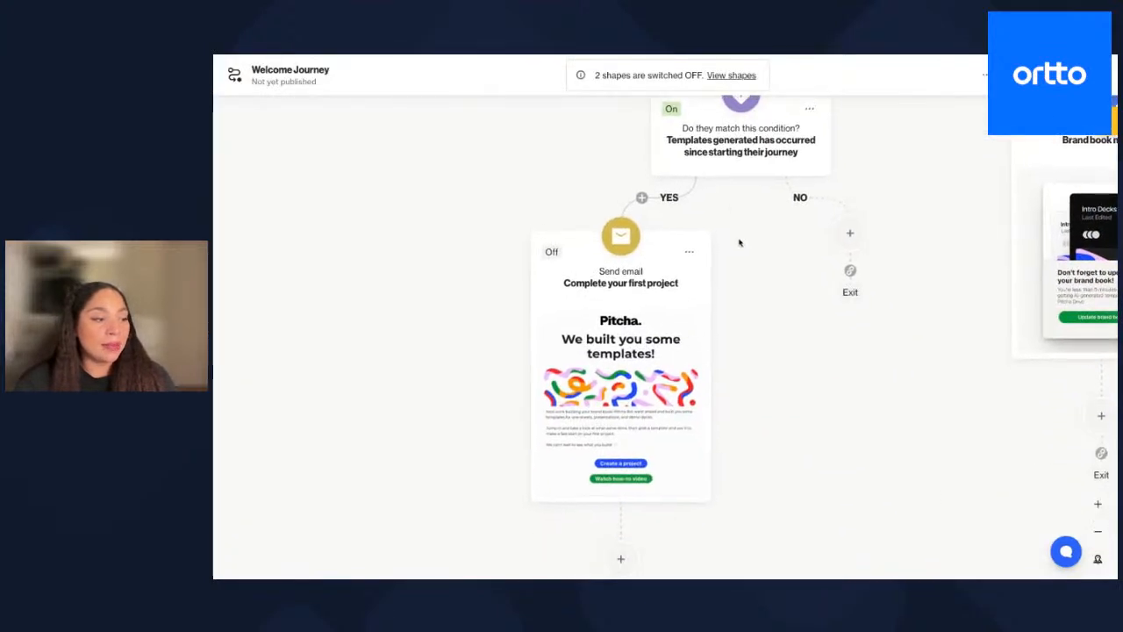
left_click_drag(740, 240, 732, 333)
left_click_drag(951, 164, 918, 240)
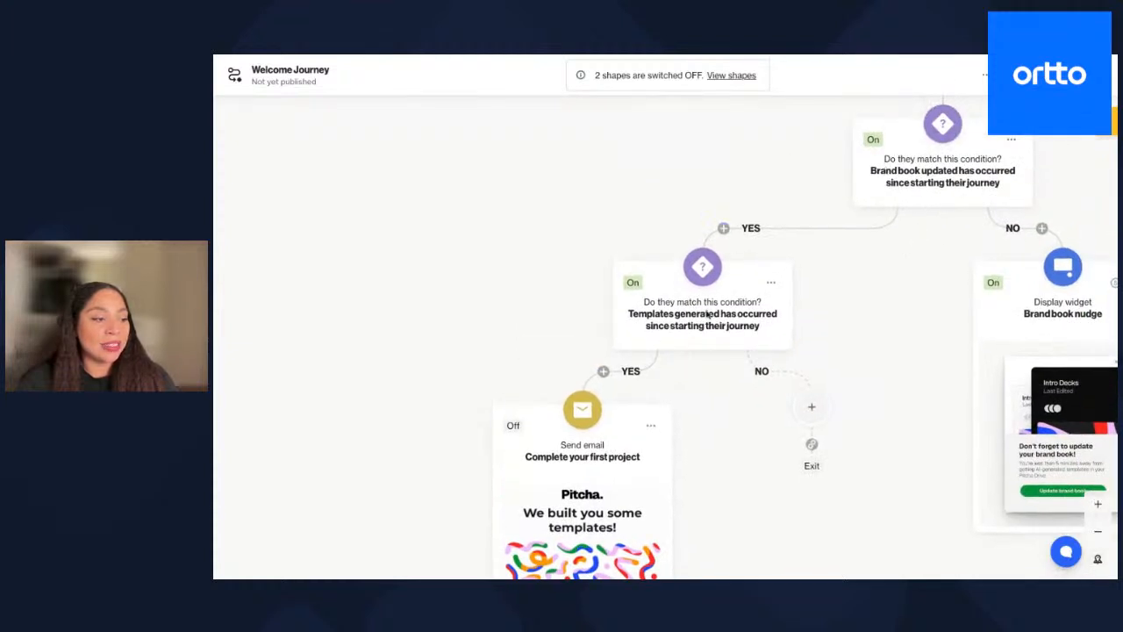
scroll(705, 497, "down", 3)
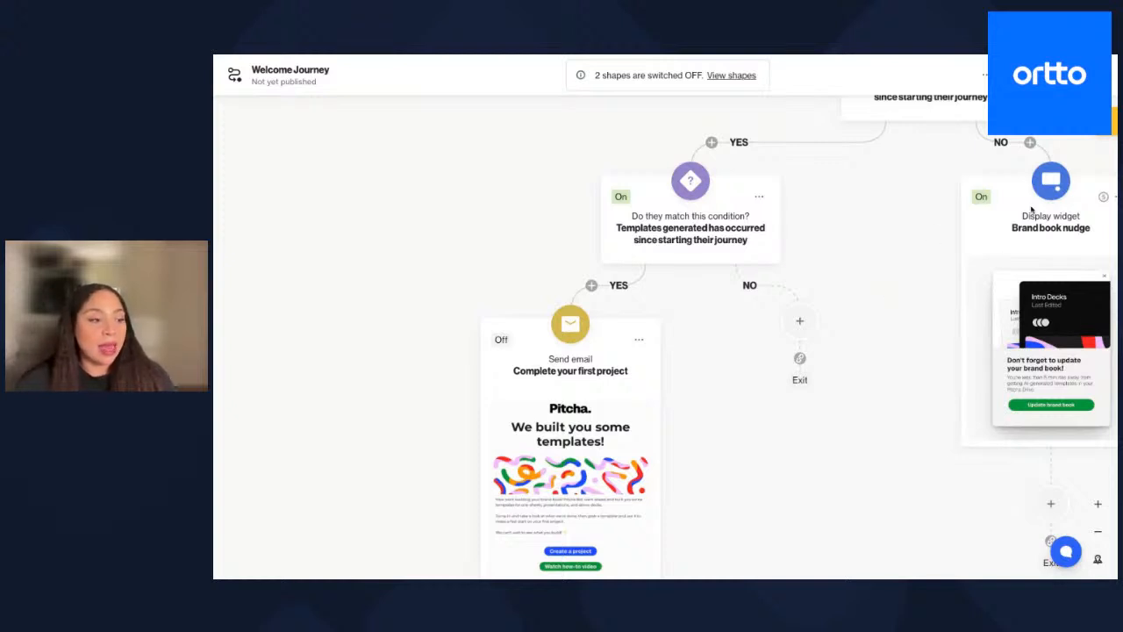
left_click_drag(908, 311, 777, 334)
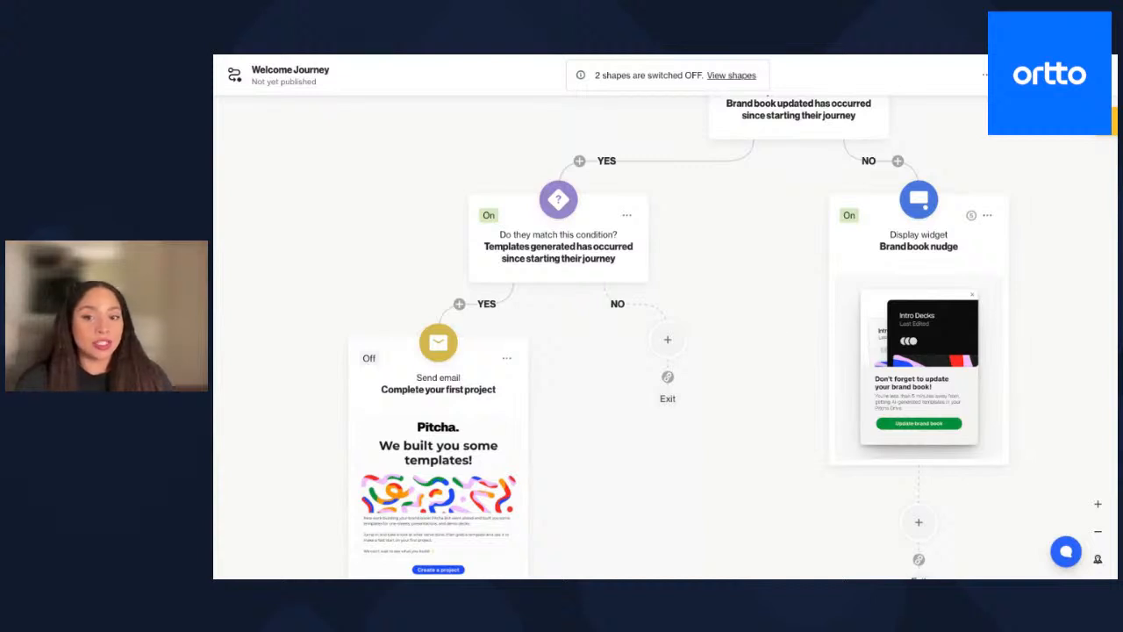
left_click(668, 379)
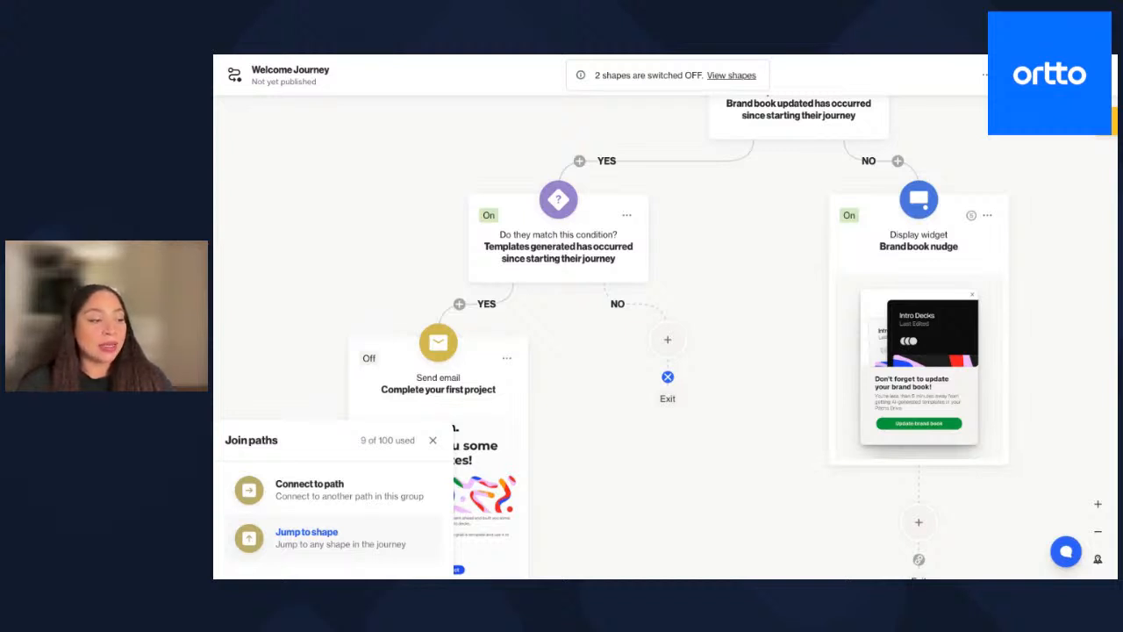
left_click(320, 540)
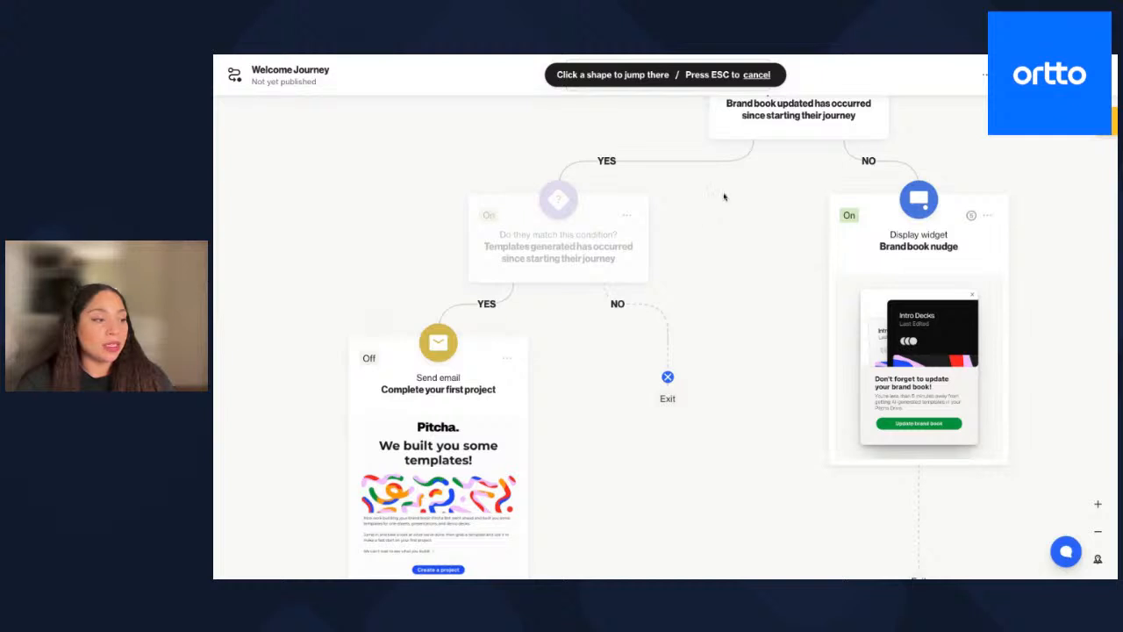
left_click(797, 101)
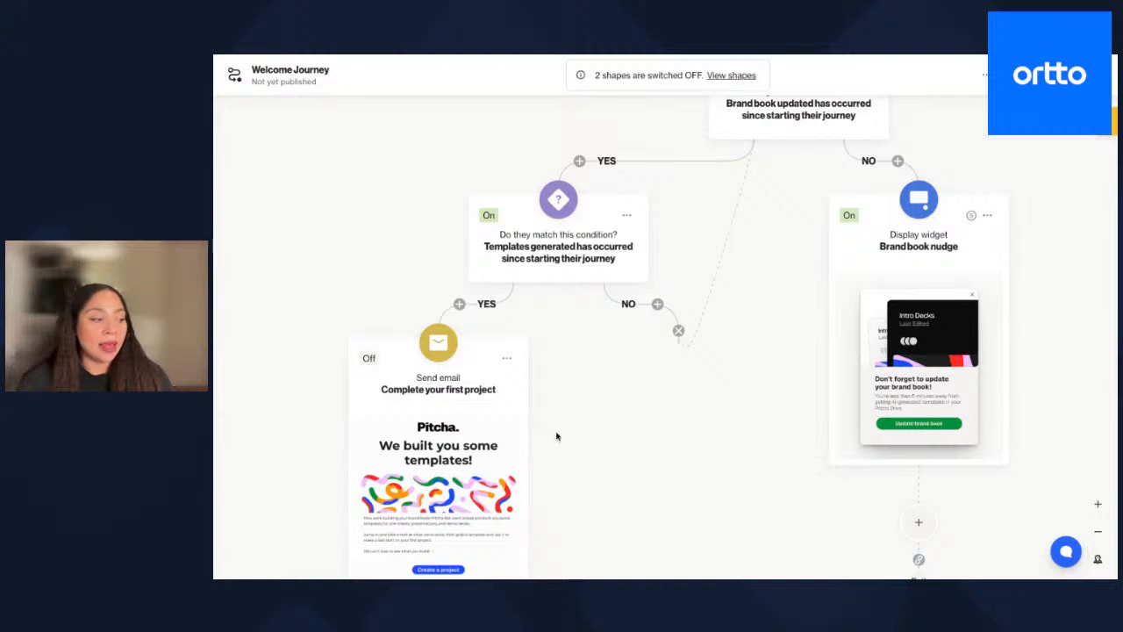
Step: Open the choice of shapes to add between the 3-day wait and the Brand book updated condition
left_click_drag(556, 437, 540, 405)
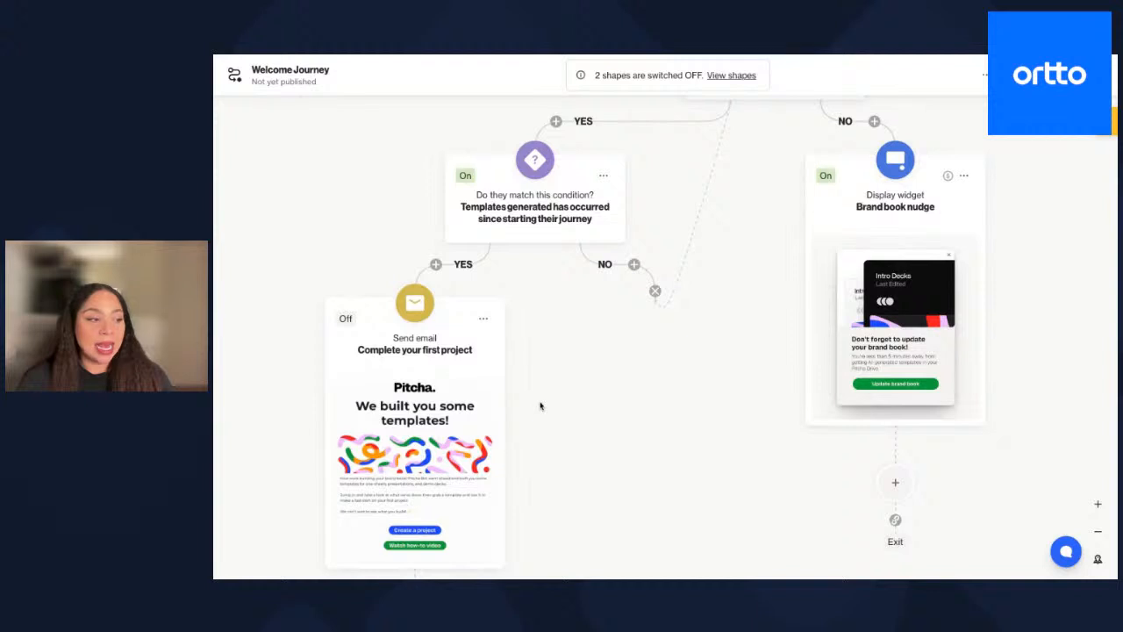
scroll(540, 406, "down", 5)
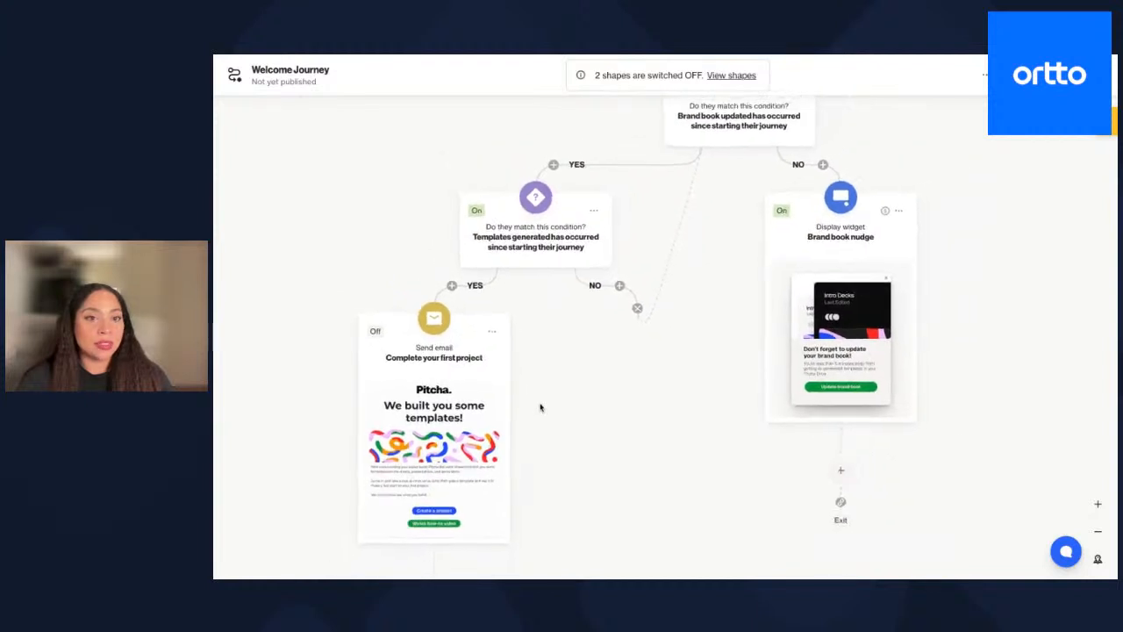
scroll(540, 407, "down", 2)
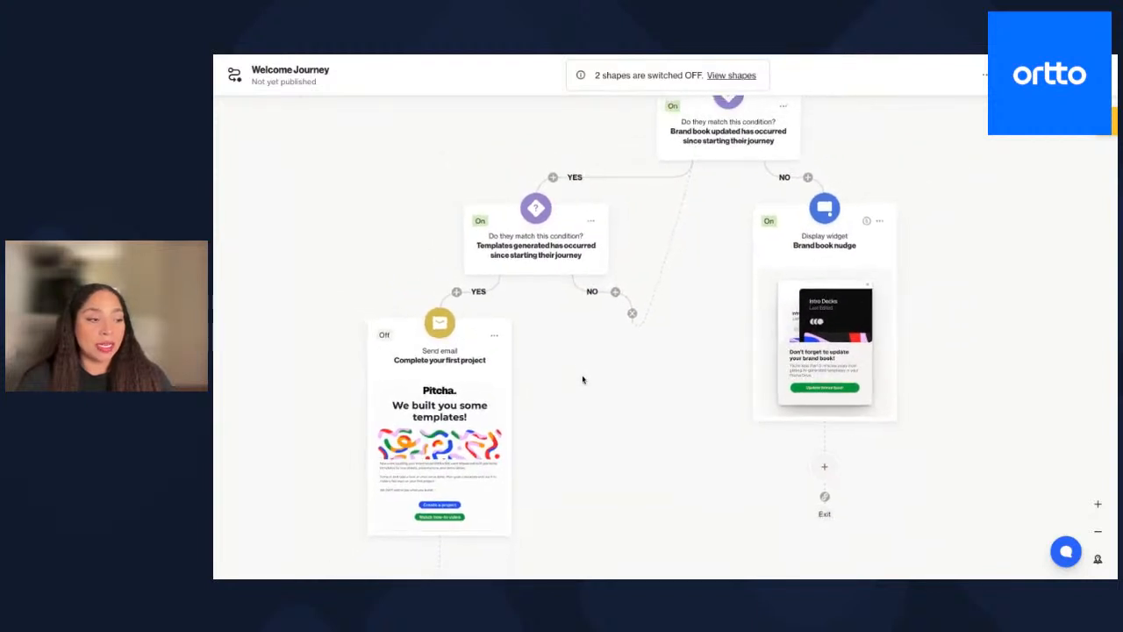
scroll(582, 380, "down", 3)
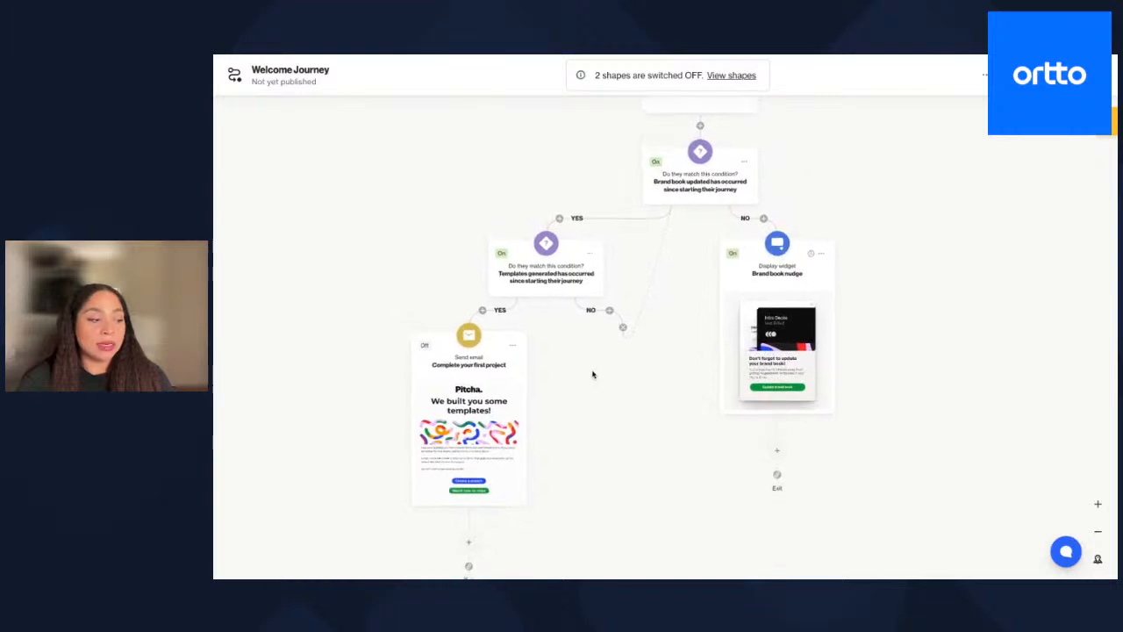
left_click_drag(592, 374, 606, 503)
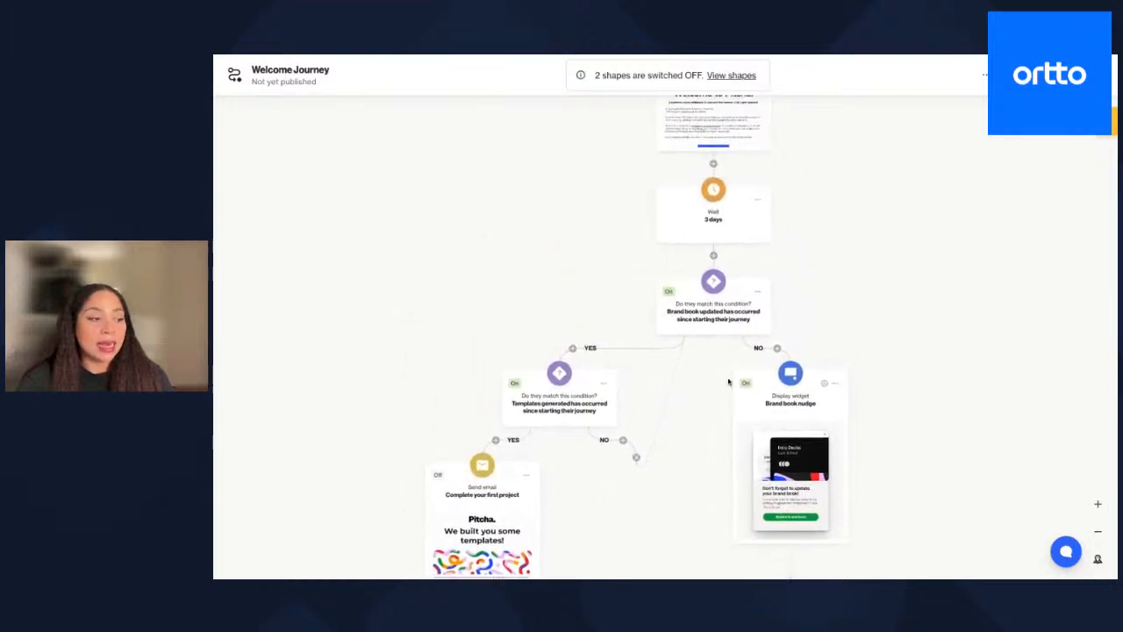
left_click_drag(714, 408, 732, 373)
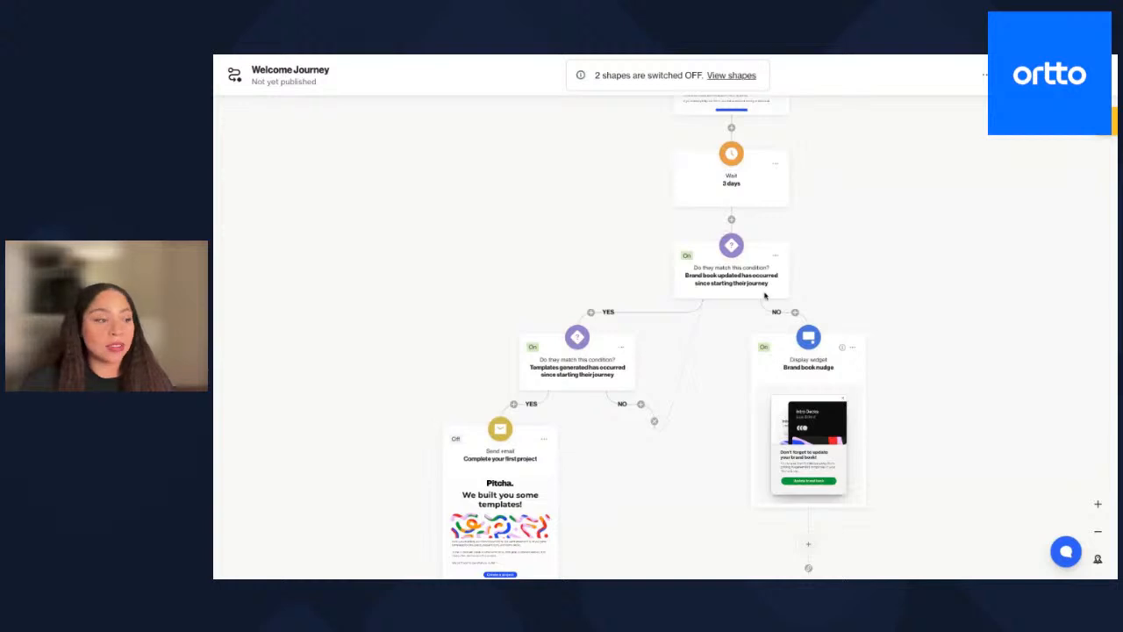
left_click(732, 220)
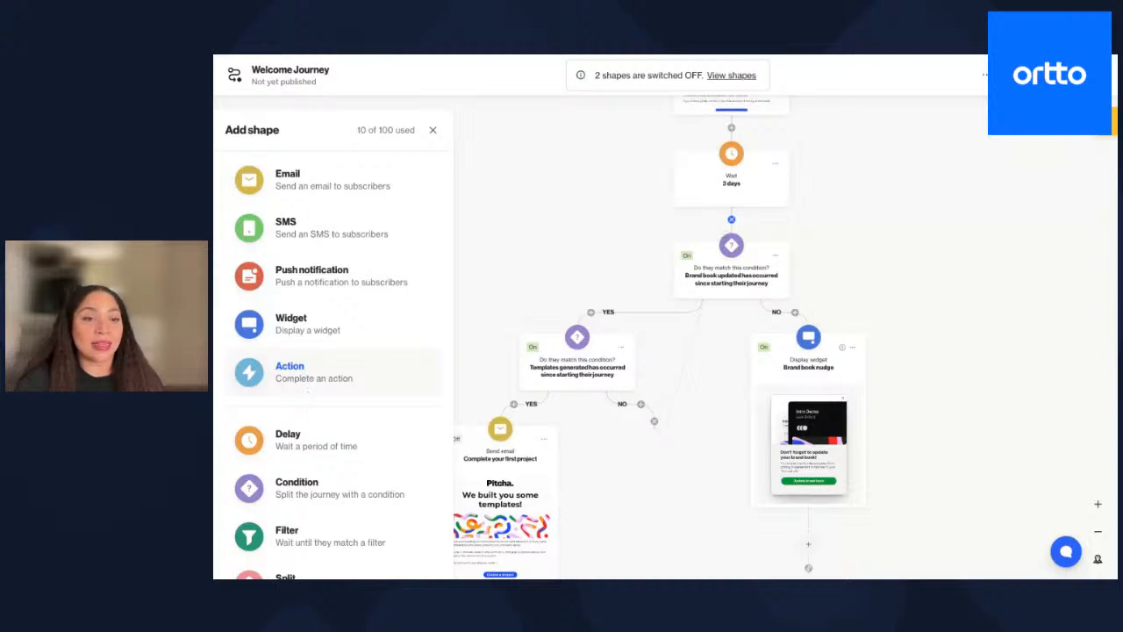
scroll(333, 386, "down", 1)
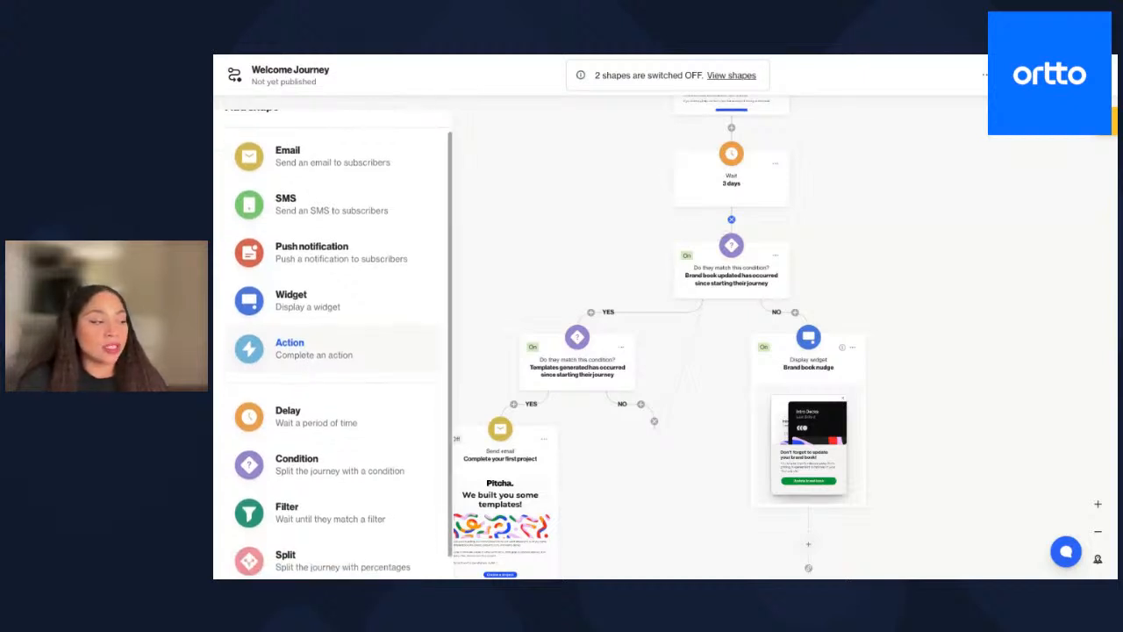